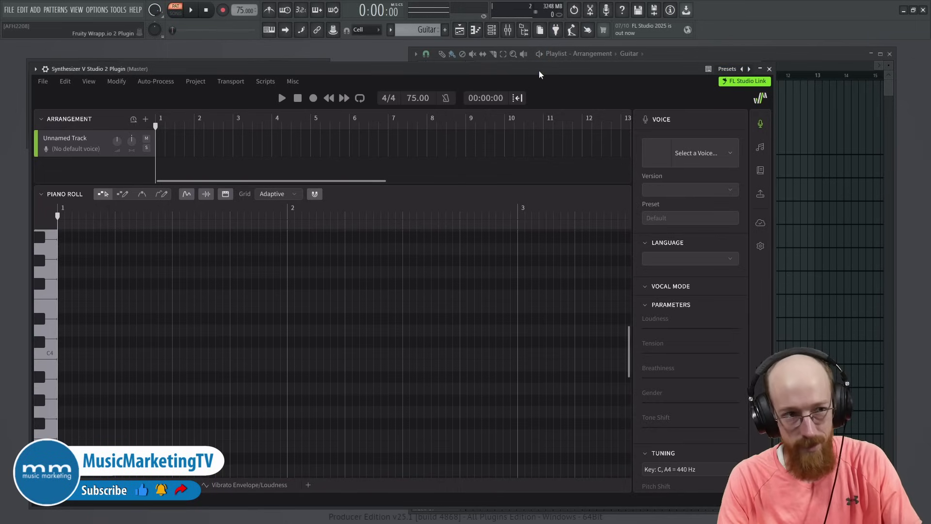
Play the song for a few bars to check that the plugin's playhead follows the host transport.
key(space)
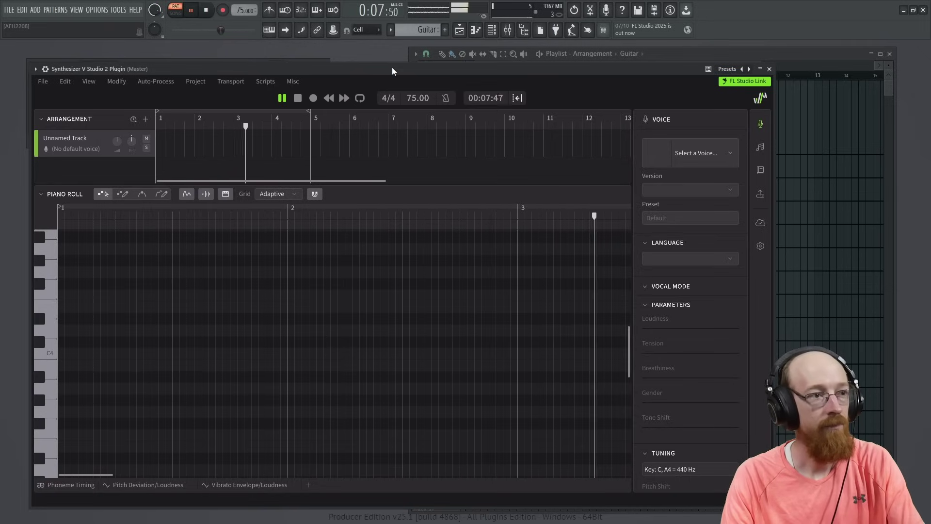
key(space)
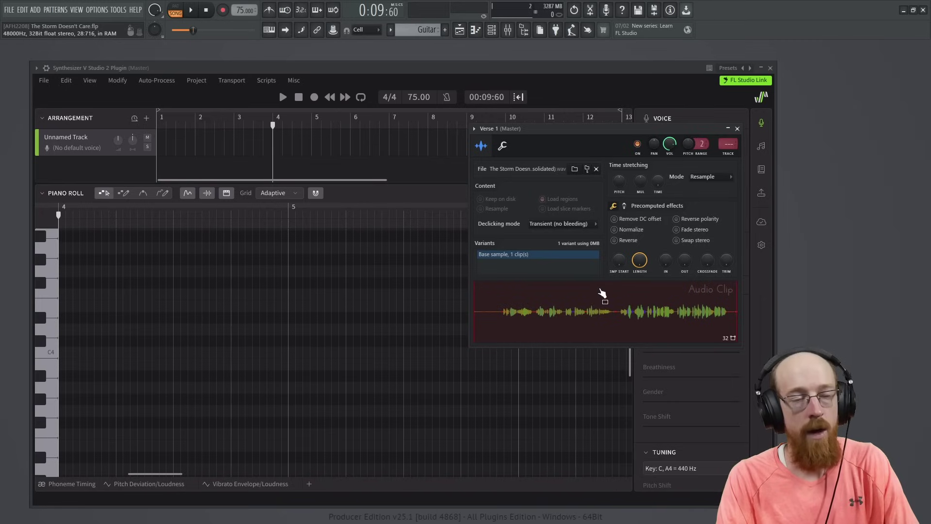
Bring the Verse 1 audio clip into the Synthesizer V arrangement and mute the original audio track.
drag(580, 316, 228, 168)
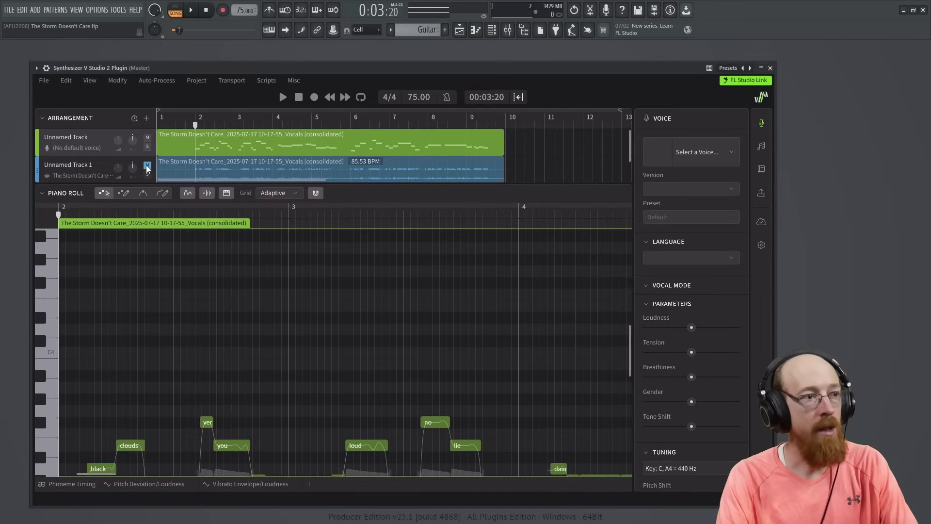
click(147, 166)
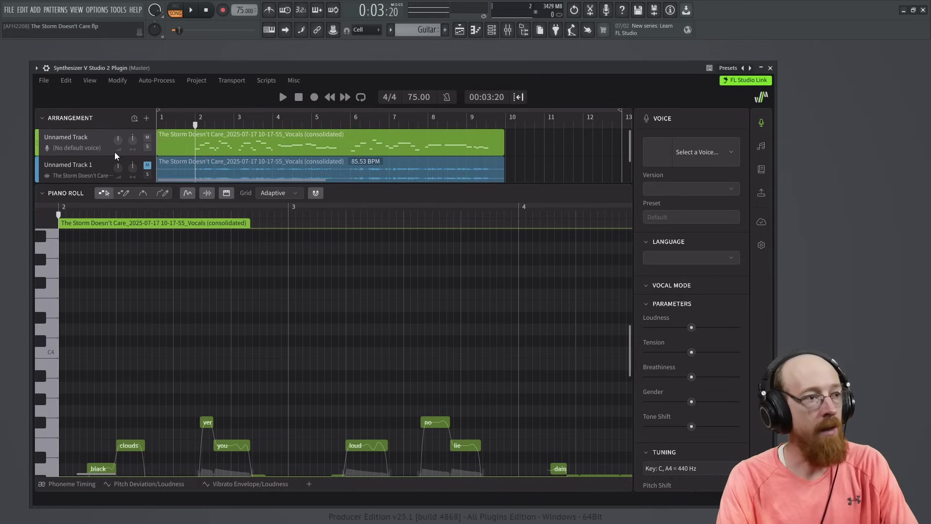
Assign the HXVOC voice to the converted notes track and hide the voice settings.
click(93, 149)
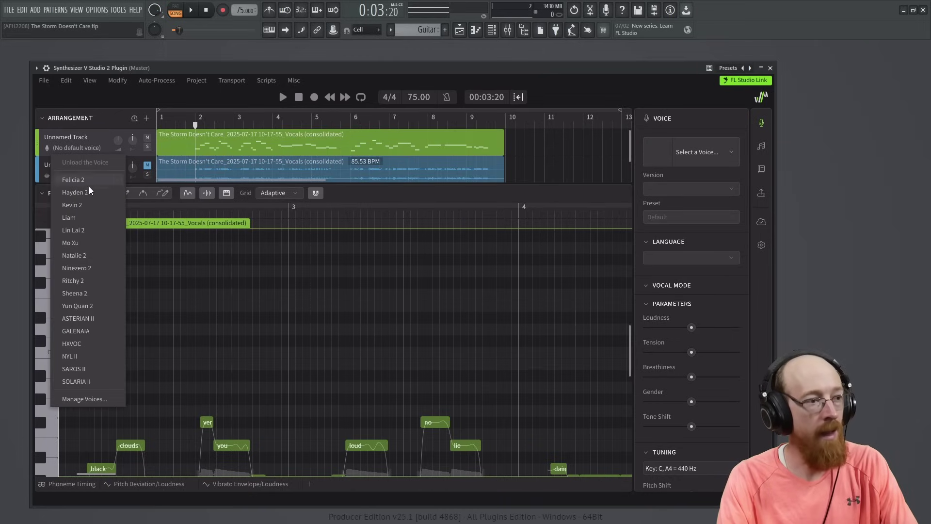
click(82, 344)
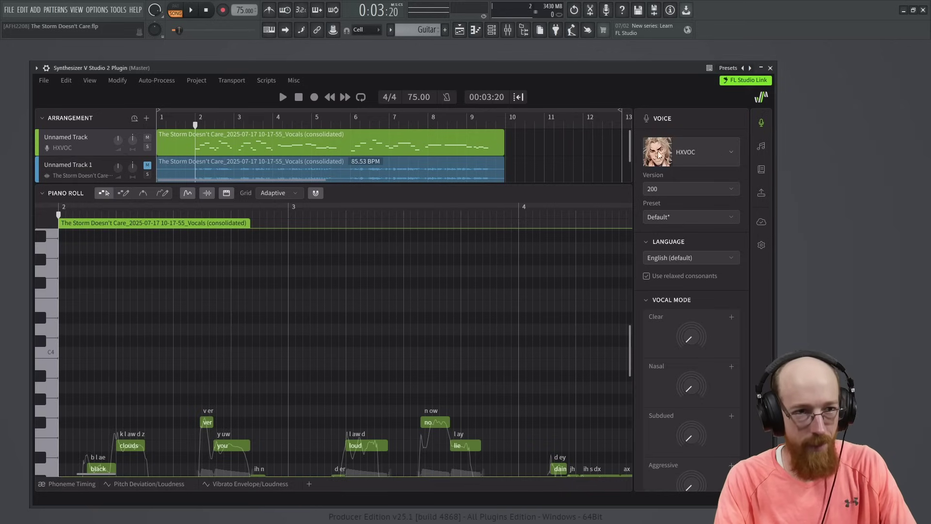
click(763, 124)
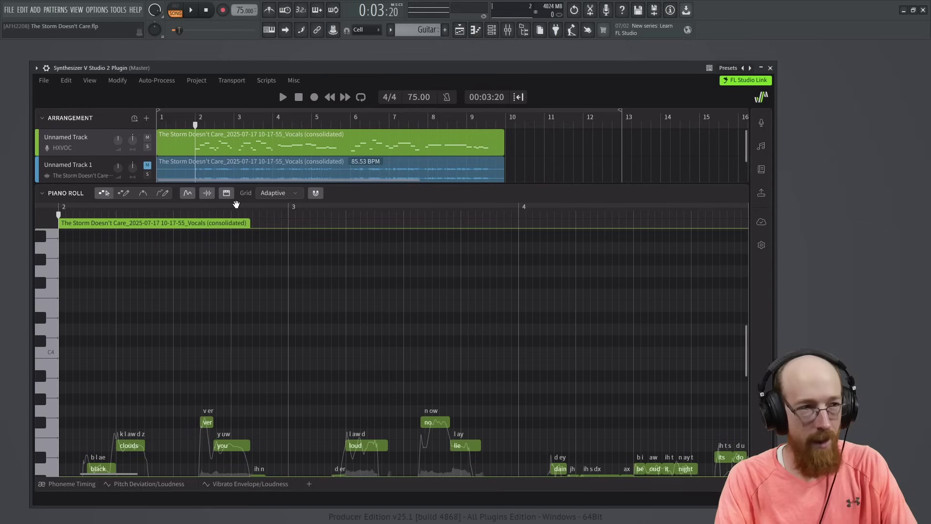
Rename the converted note group to "Lead Vocal".
scroll(120, 264, down, 3)
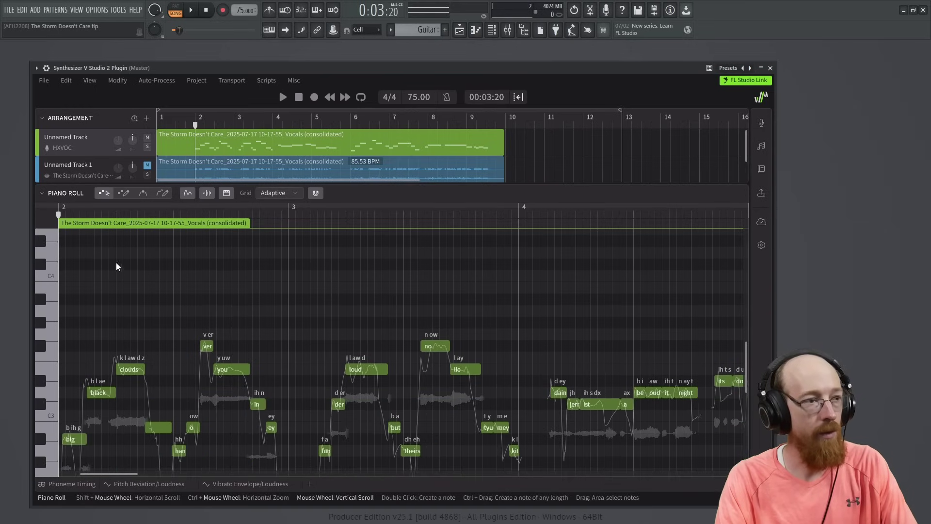
double_click(104, 223)
text(Lead Vocal)
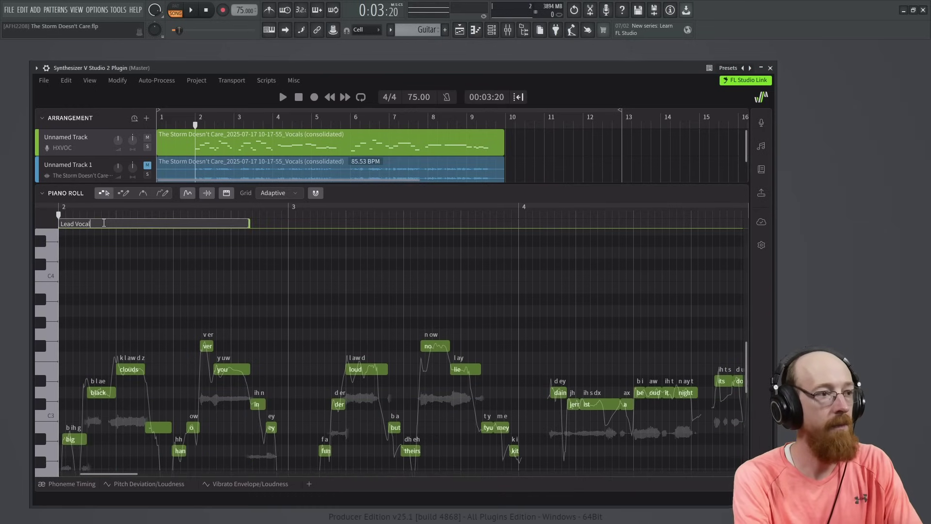
key(Return)
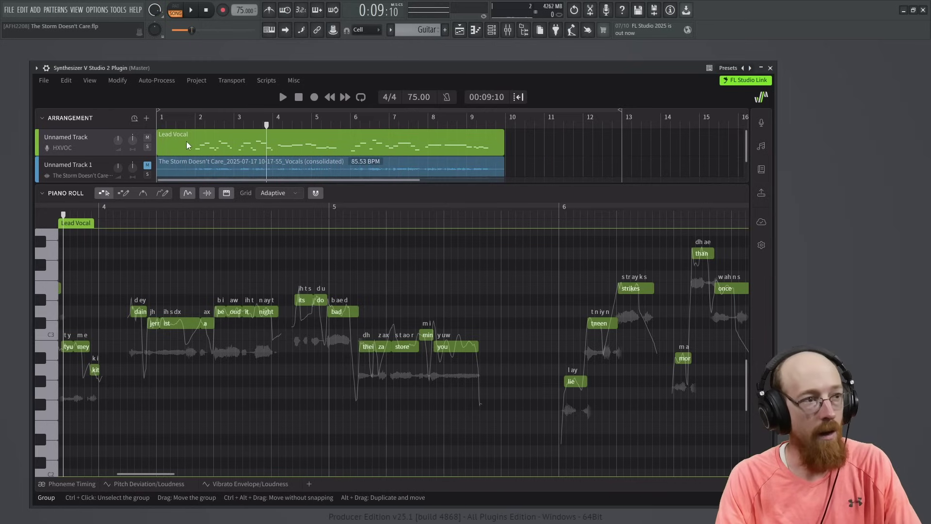
Move the Lead Vocal group to start at bar 4 and play it from bar 5.
drag(183, 144, 299, 142)
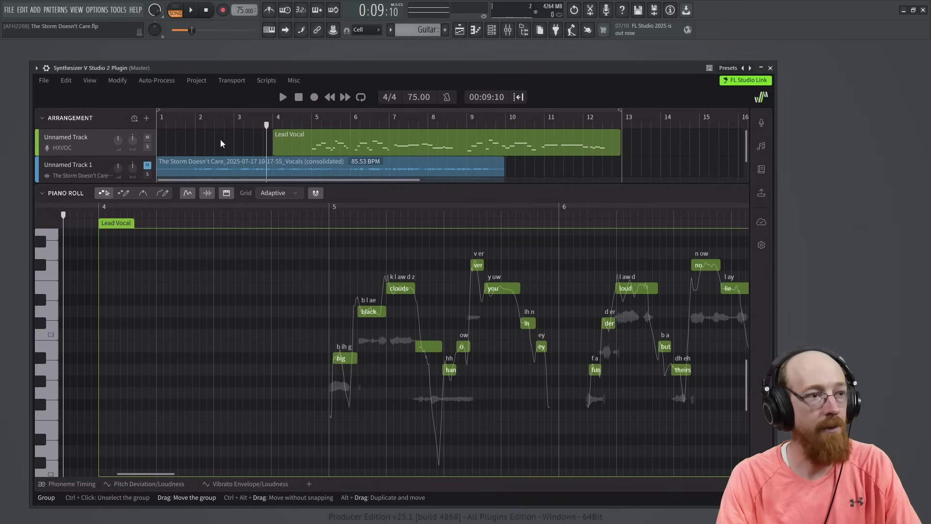
click(312, 121)
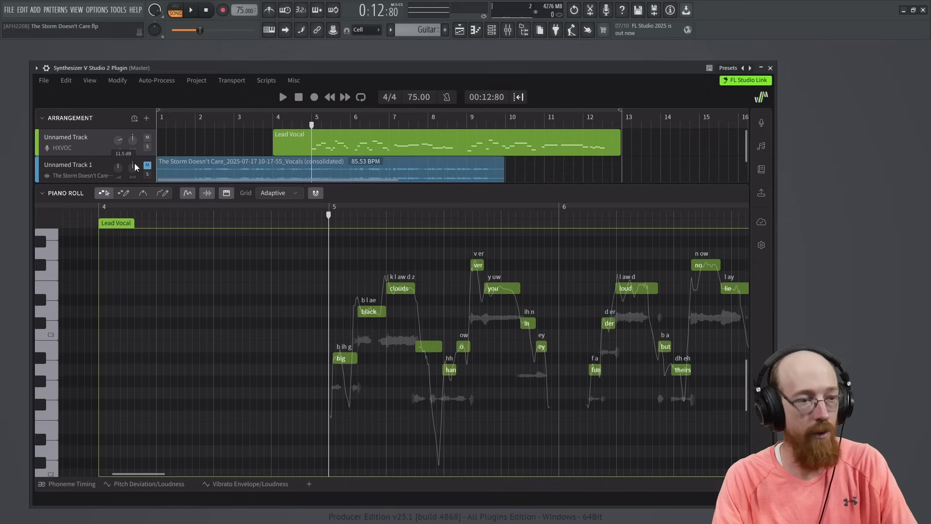
scroll(269, 295, right, 5)
scroll(271, 292, left, 2)
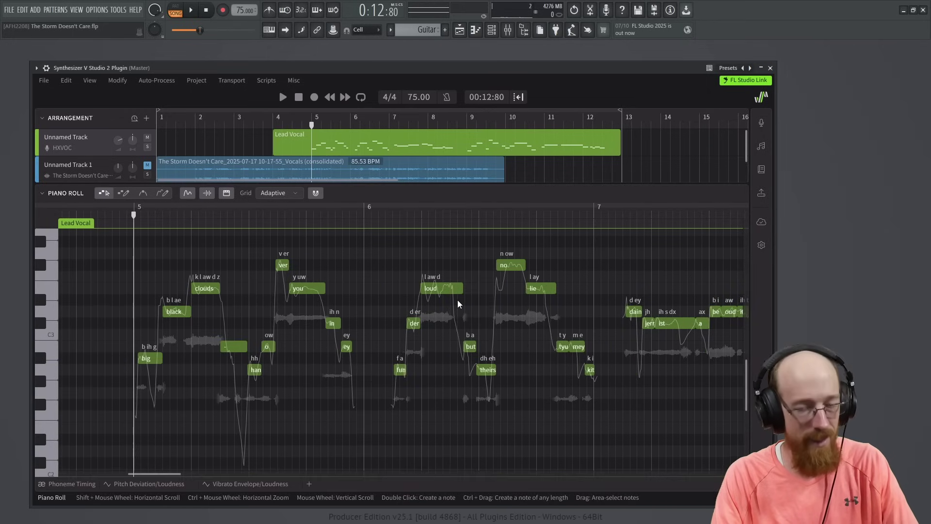
key(space)
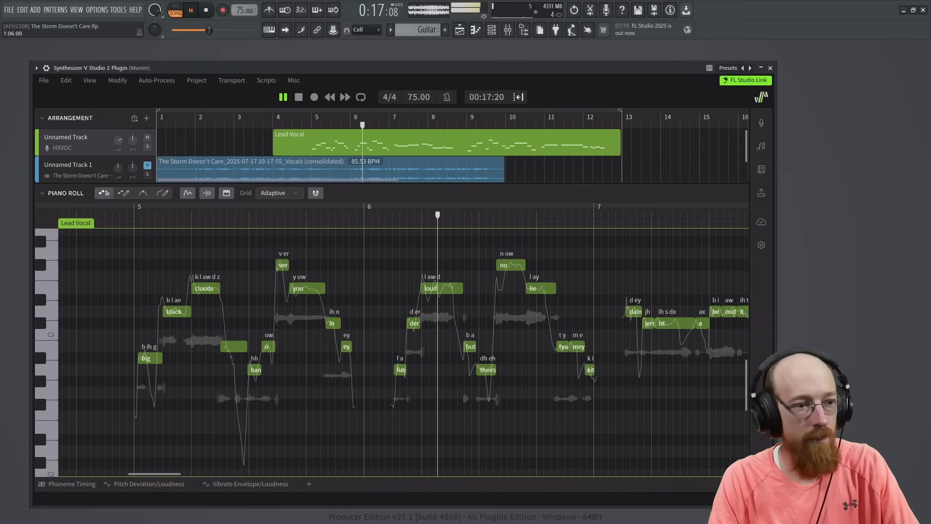
key(space)
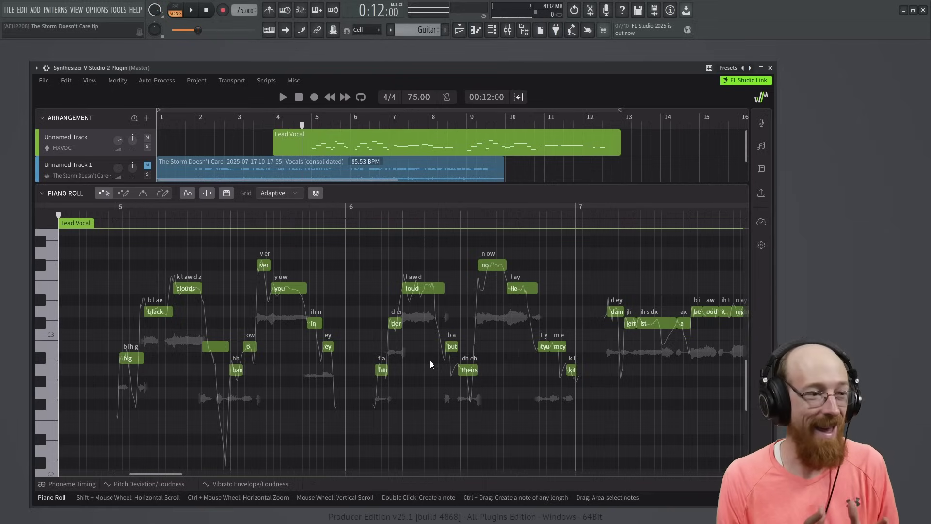
Play the first vocal phrase from bar 5 in close-up to check its lyrics.
ctrl+scroll(112, 216, up, 3)
click(111, 216)
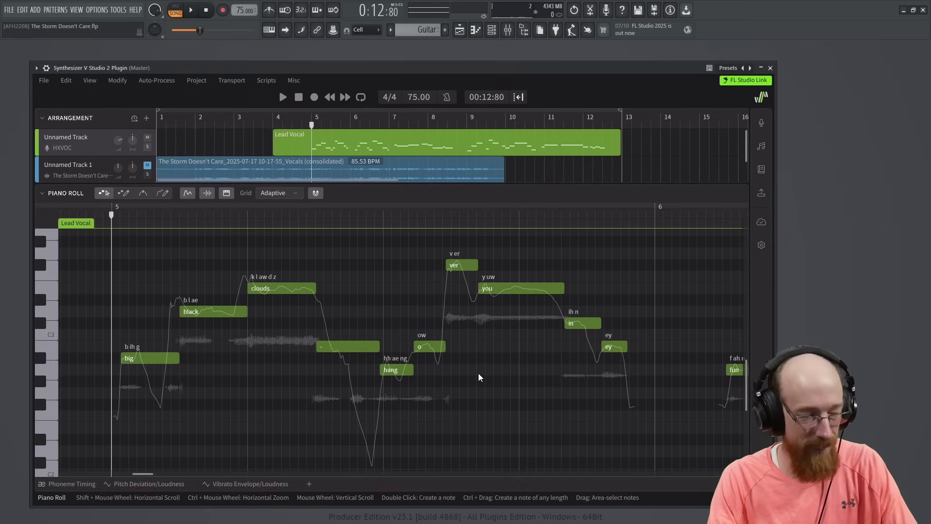
key(space)
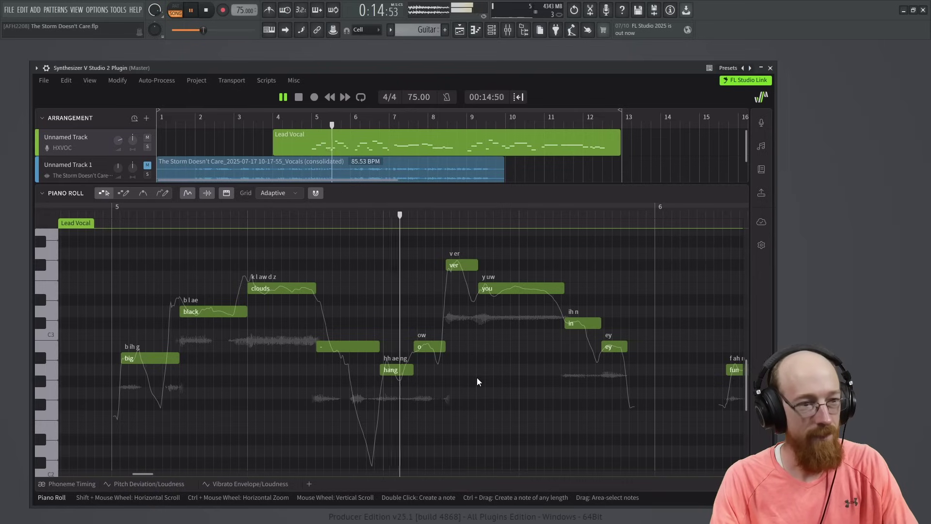
key(space)
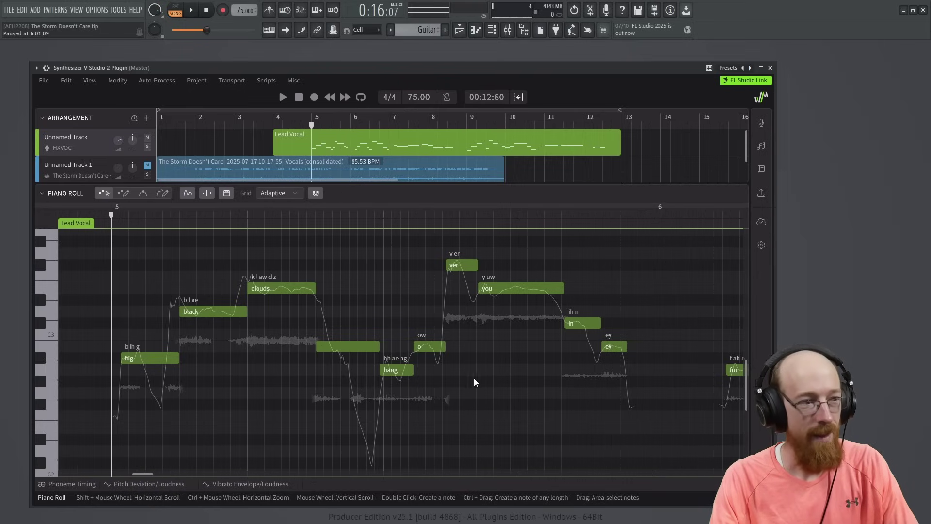
Change the lyrics of the "in" and "ey" notes to "and" and "they".
click(590, 325)
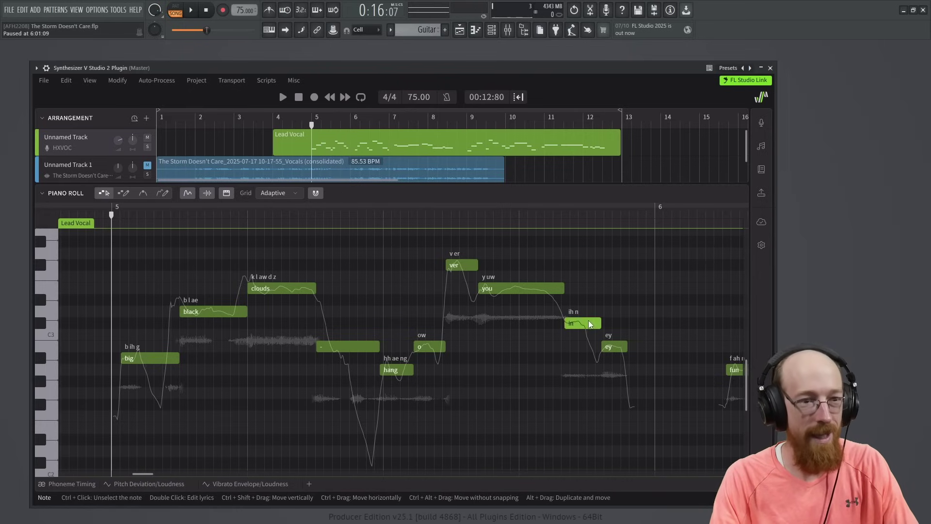
double_click(589, 323)
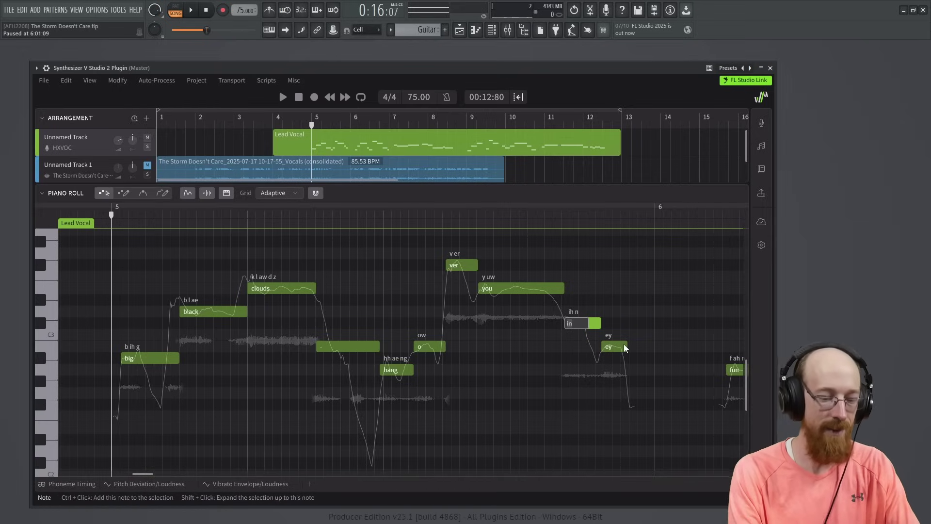
text(and)
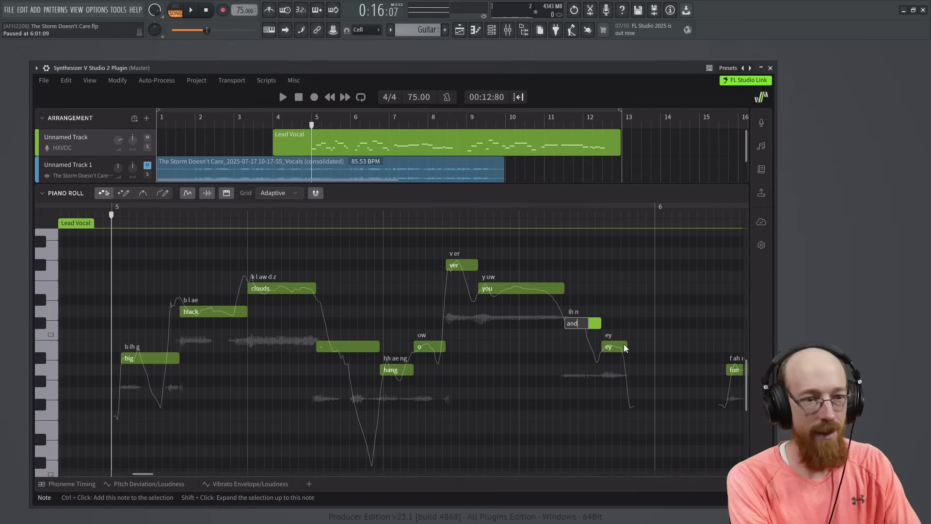
key(Tab)
text(they)
key(Return)
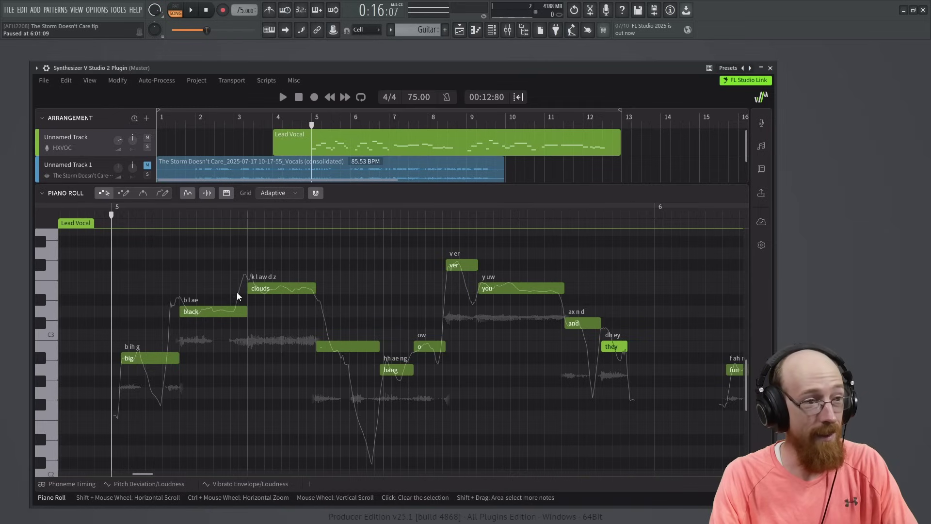
Change the "o" lyric to "over" with "+" on the following note, and play the phrase.
double_click(427, 347)
text(ver)
key(Tab)
text(-)
key(Return)
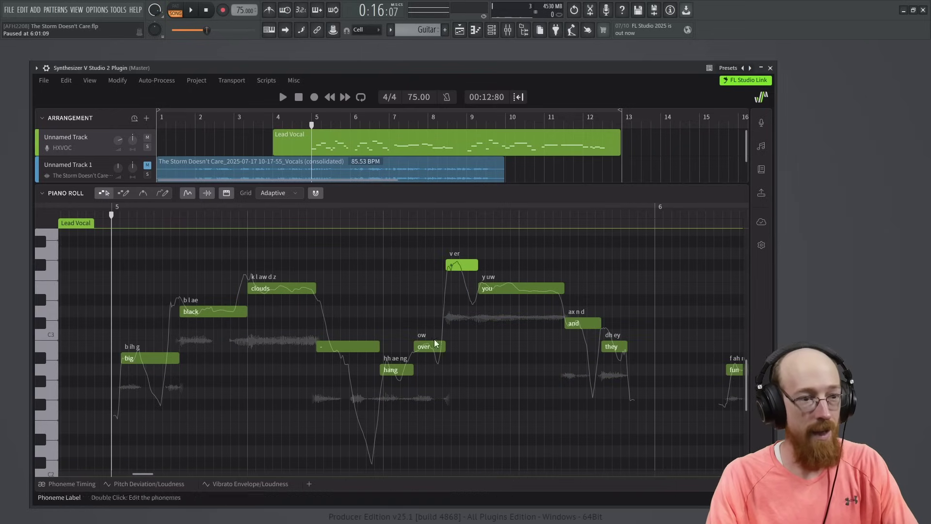
key(space)
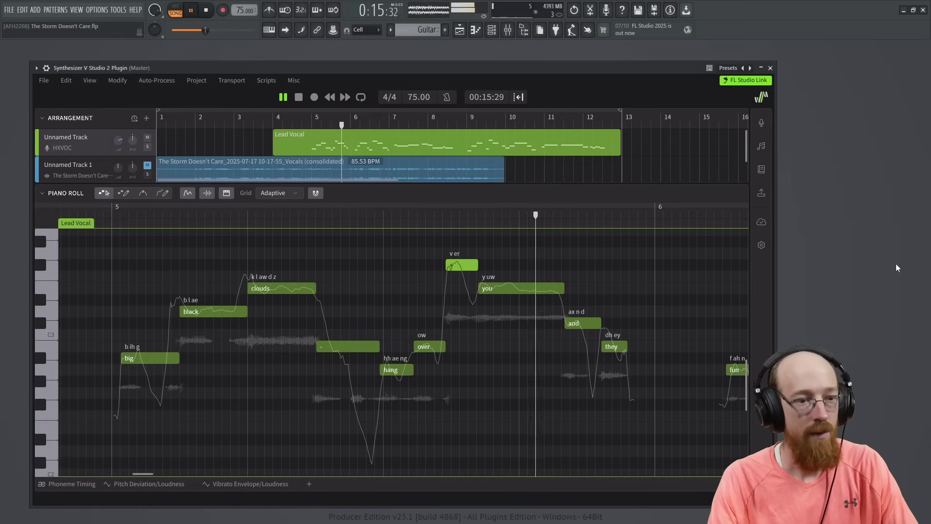
key(space)
Lengthen the "they" note slightly and play the phrase from the "hang" note.
drag(627, 346, 635, 345)
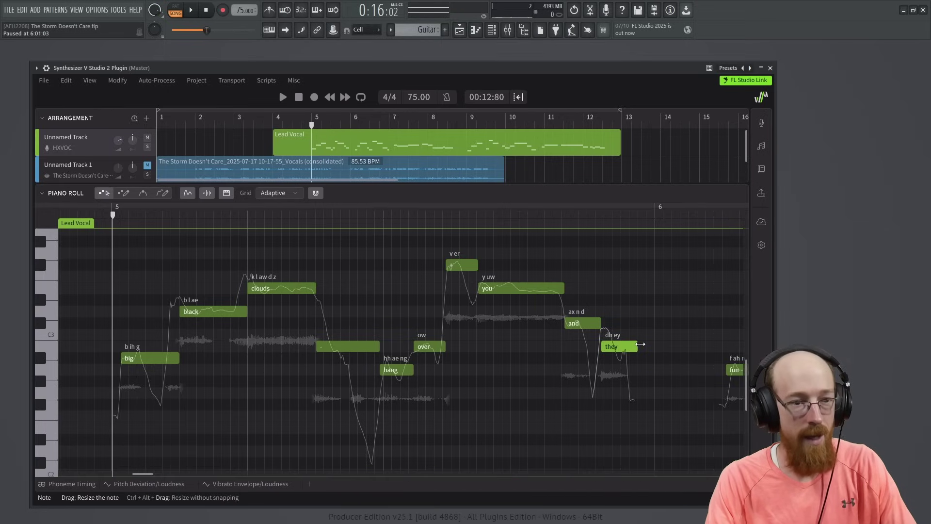
click(383, 214)
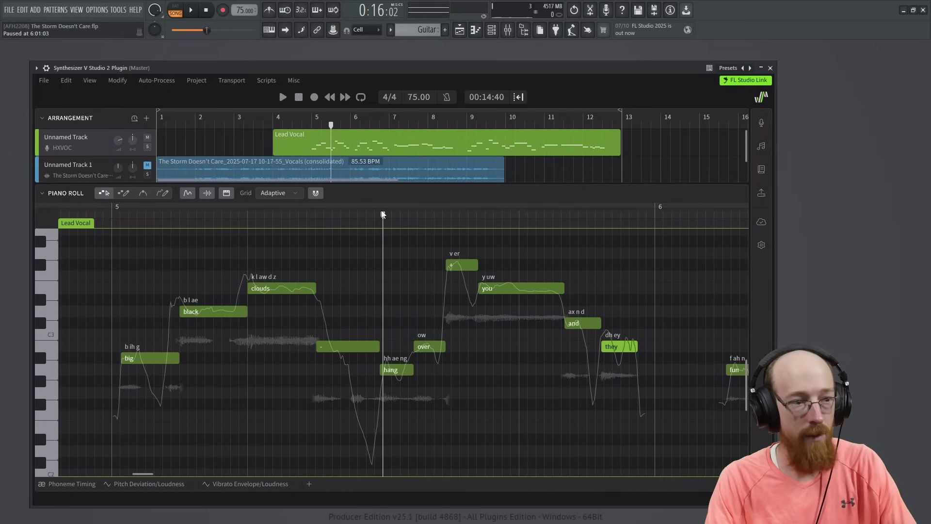
key(space)
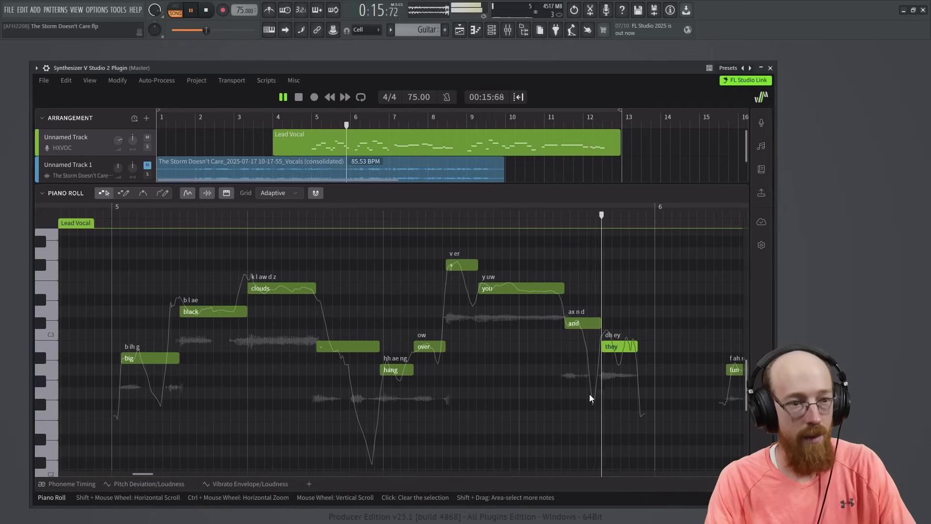
key(space)
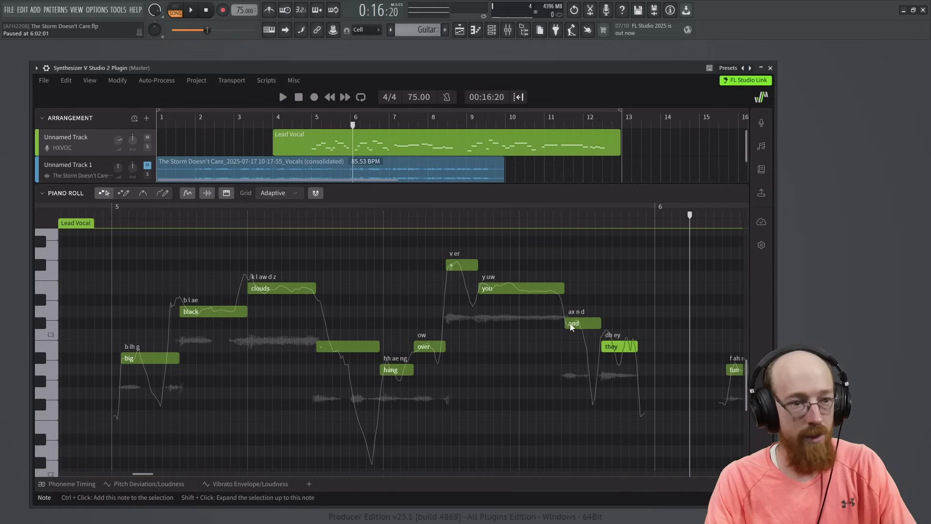
With snapping off, start the "and" note slightly later, extend "you" to meet it, and play the phrase.
click(566, 324)
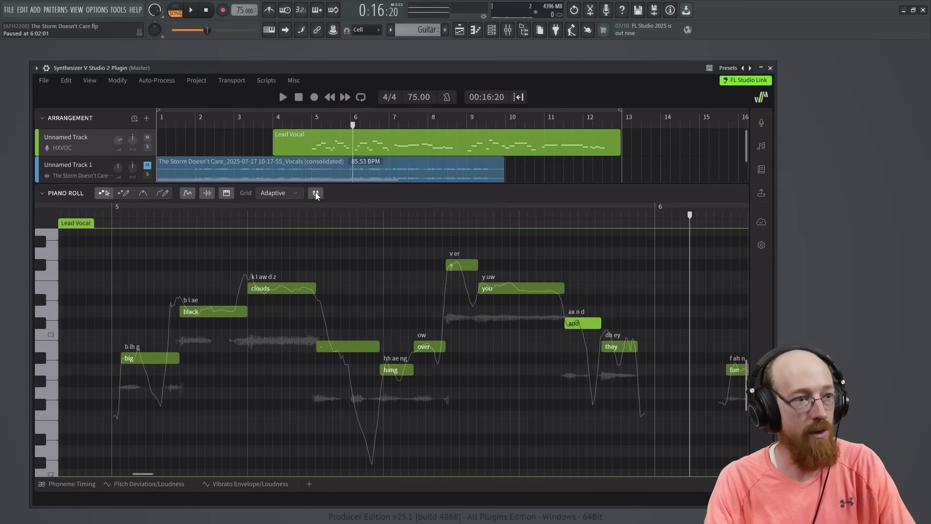
drag(565, 324, 569, 328)
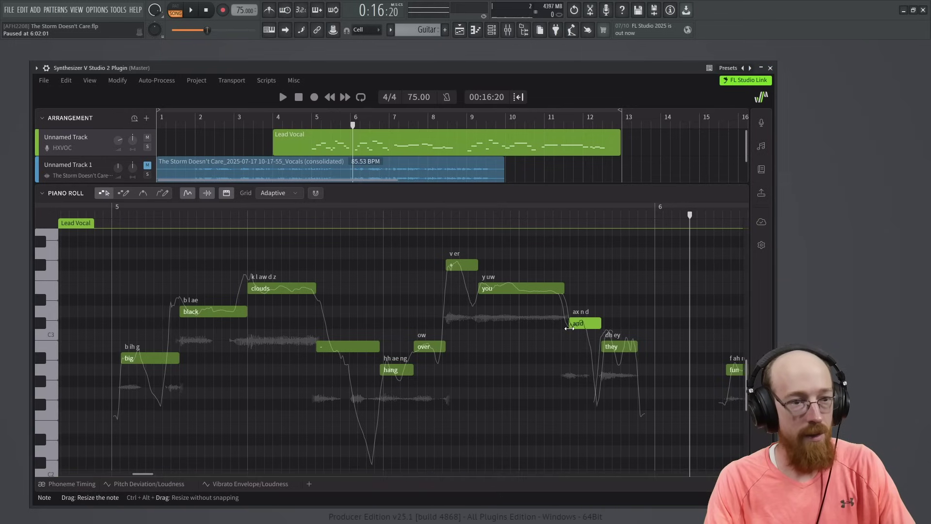
click(563, 289)
click(559, 345)
key(space)
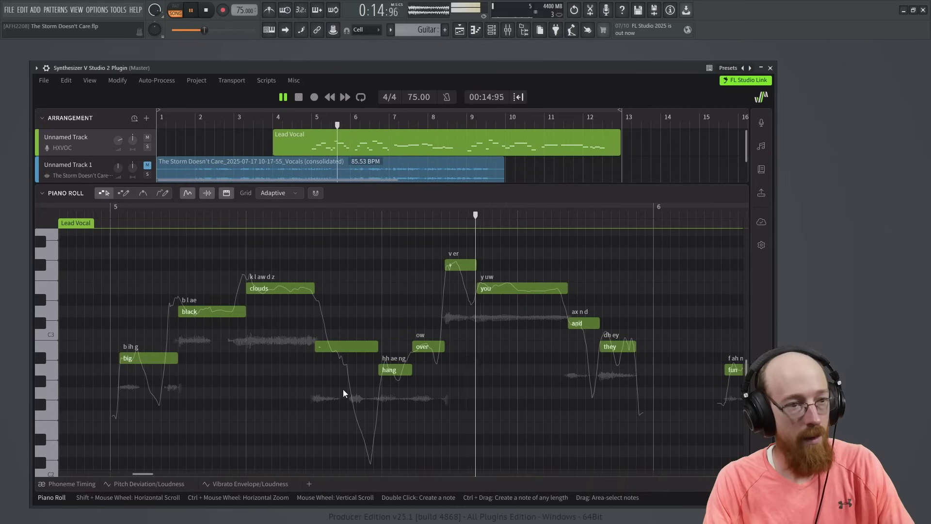
key(space)
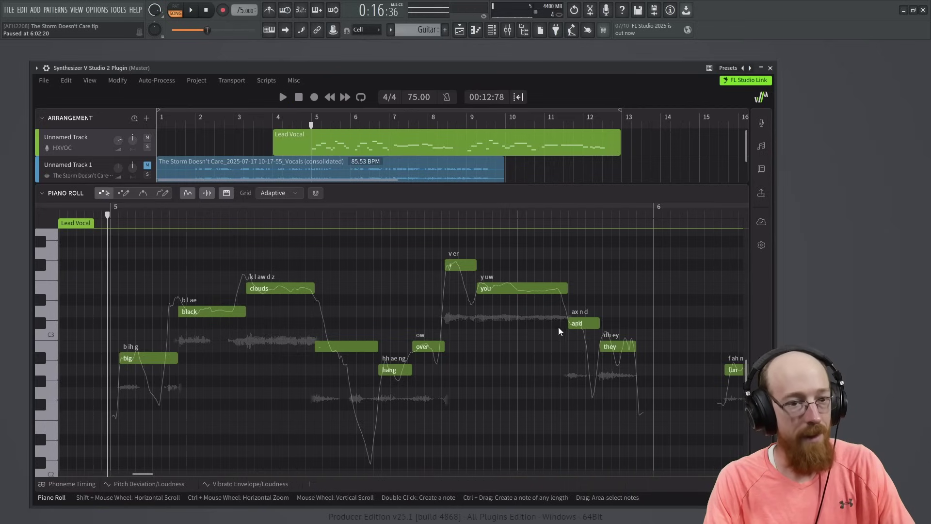
Play the second vocal phrase from bar 6 to check its lyrics.
scroll(422, 328, right, 10)
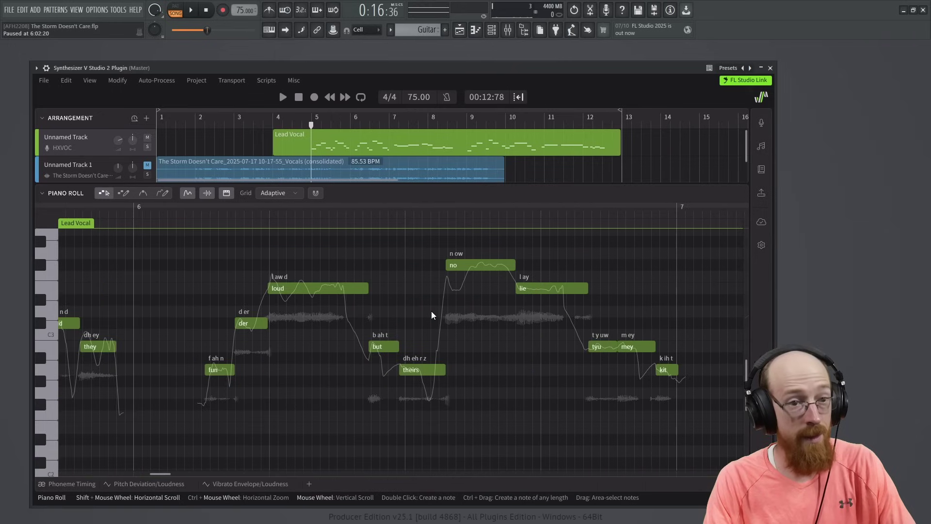
click(137, 208)
key(space)
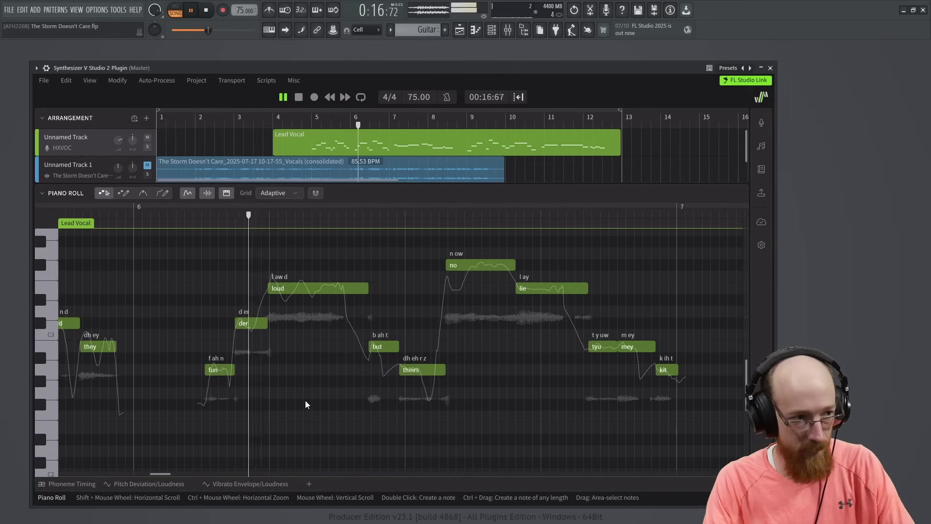
key(space)
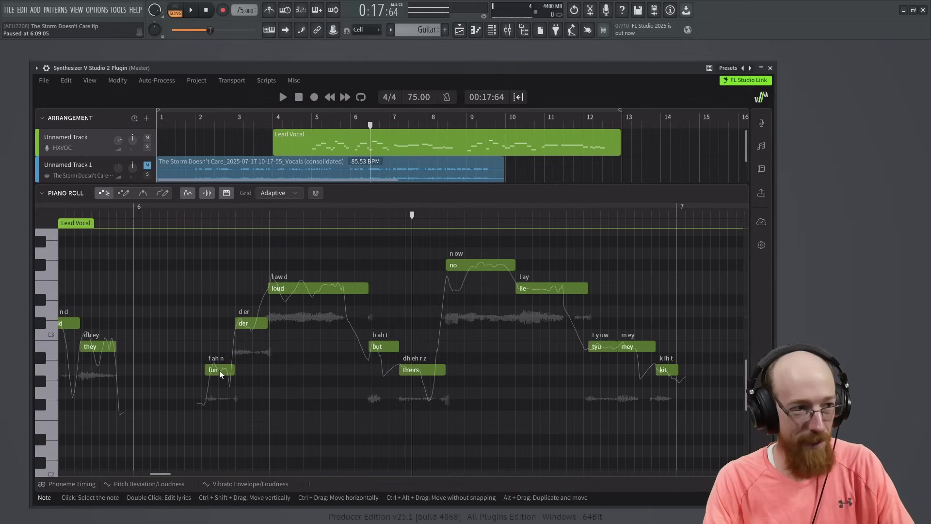
Change the "fun" lyric to "thunder" and put "+" on the following "der" note.
double_click(217, 369)
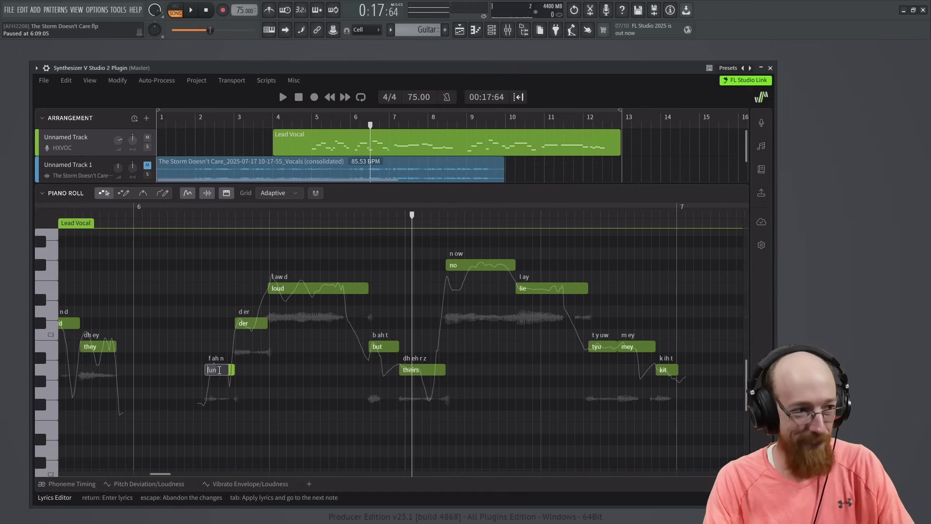
text(thunder)
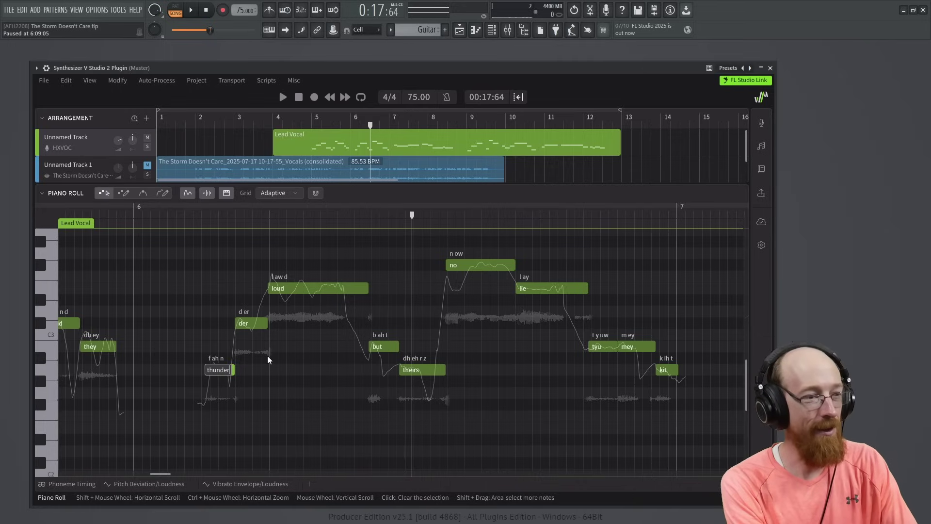
key(Tab)
text(+)
key(Return)
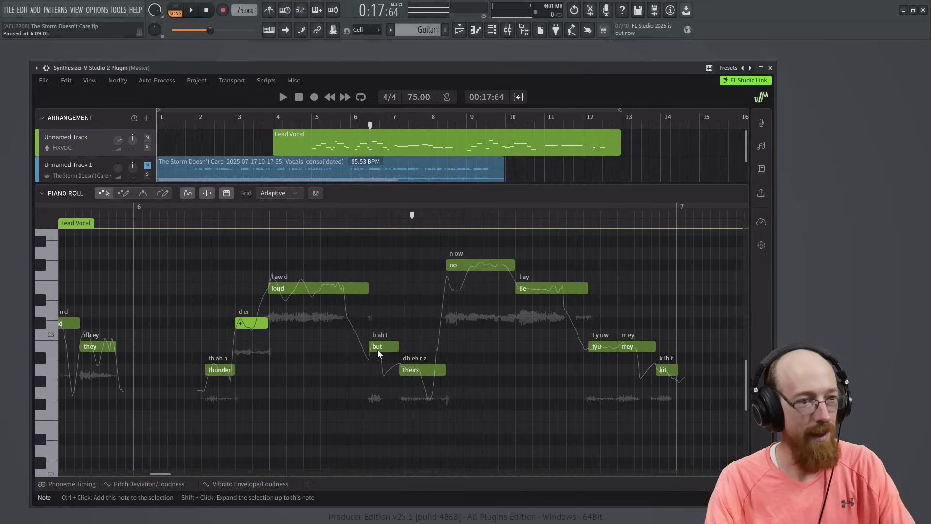
Play the "thunder" phrase through to bar 7 to check its lyrics.
double_click(526, 288)
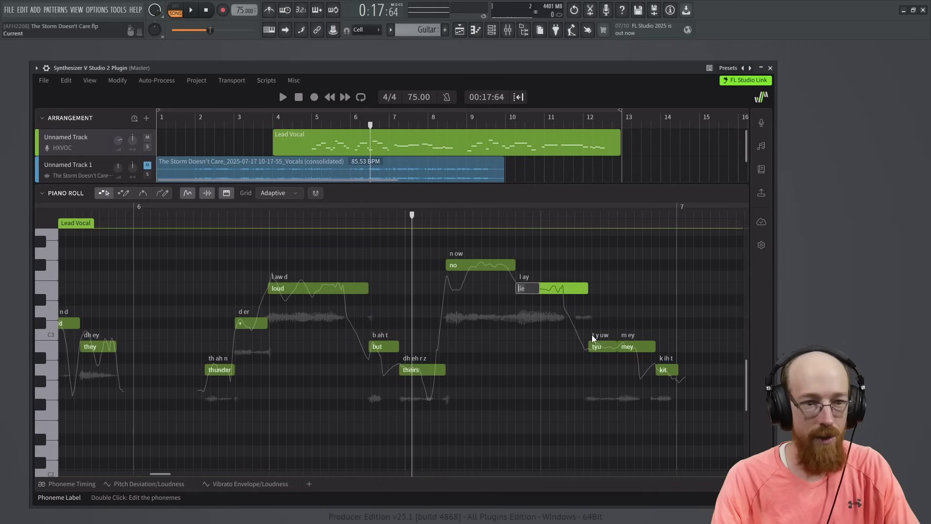
click(408, 226)
click(372, 208)
key(space)
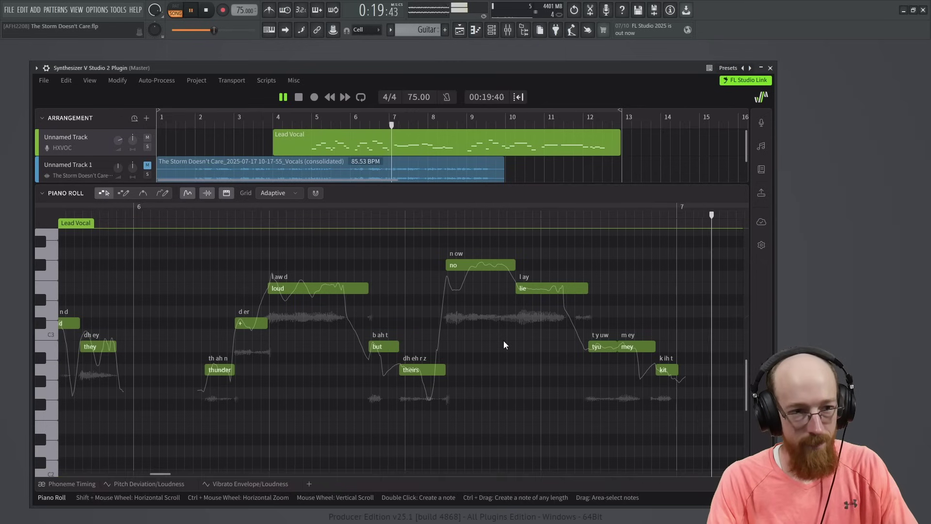
key(space)
Correct the phrase's lyrics to "there's" before "no" and "light", "you", "make" and "it" after it, and play the result.
scroll(432, 348, left, 2)
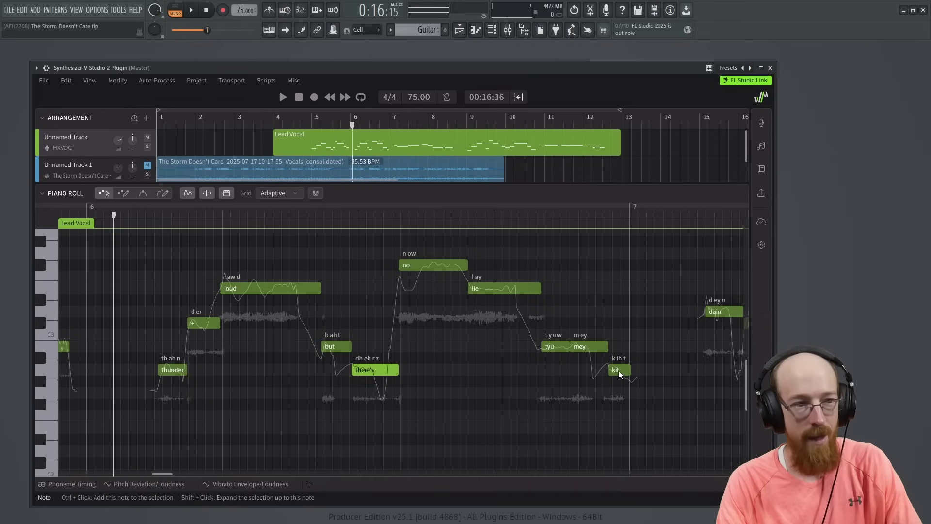
key(space)
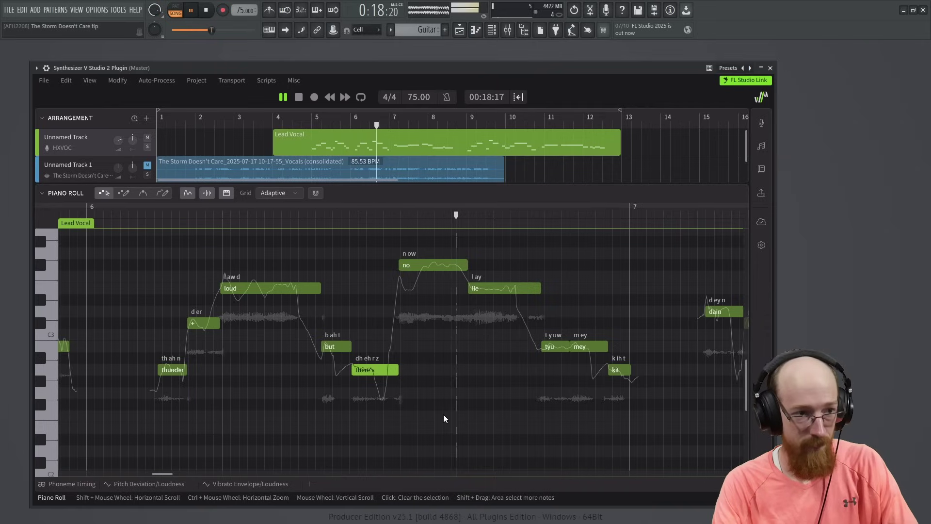
key(space)
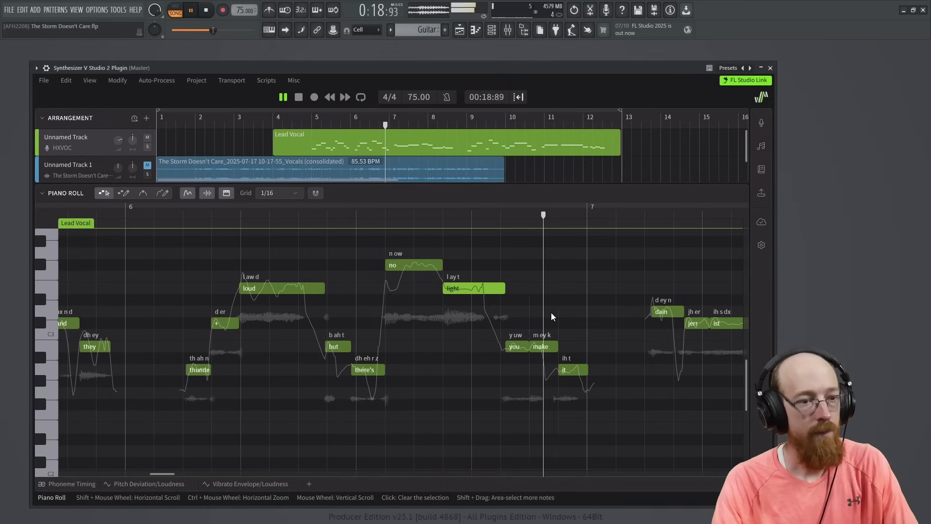
Replay the corrected phrase from just before bar 6.
key(space)
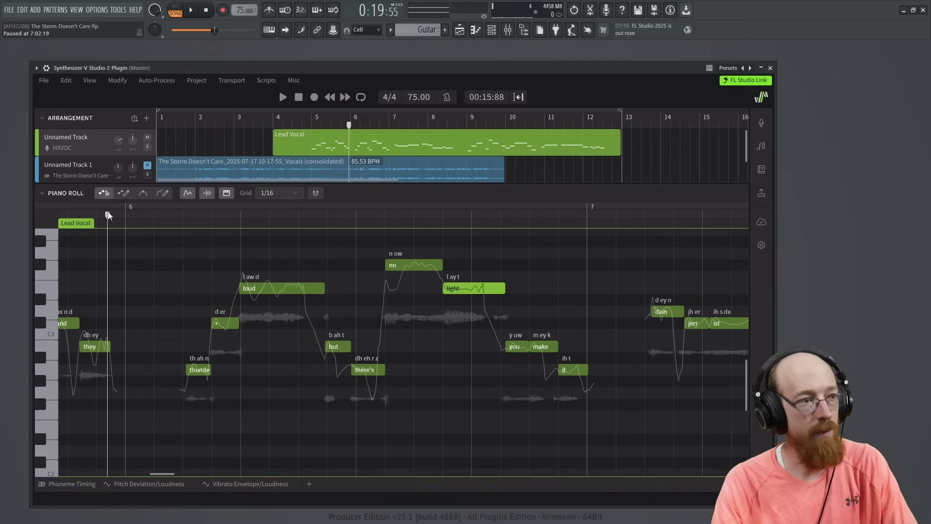
key(space)
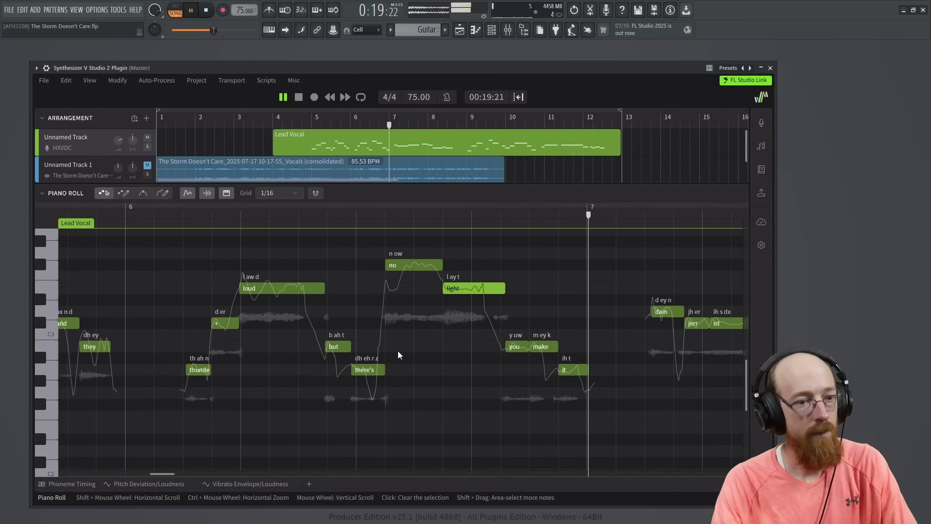
key(space)
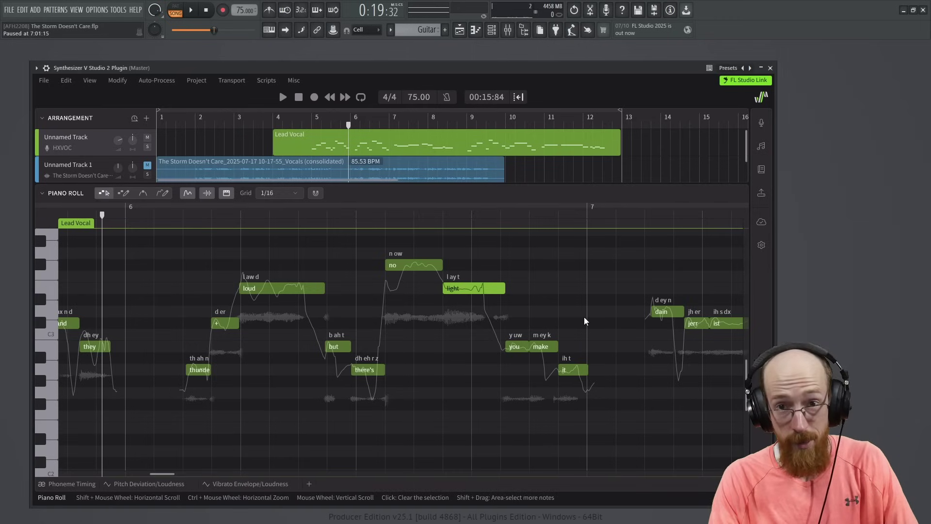
Play the vocal phrase starting at bar 7 to check its lyrics against the sung notes.
scroll(118, 215, right, 5)
key(space)
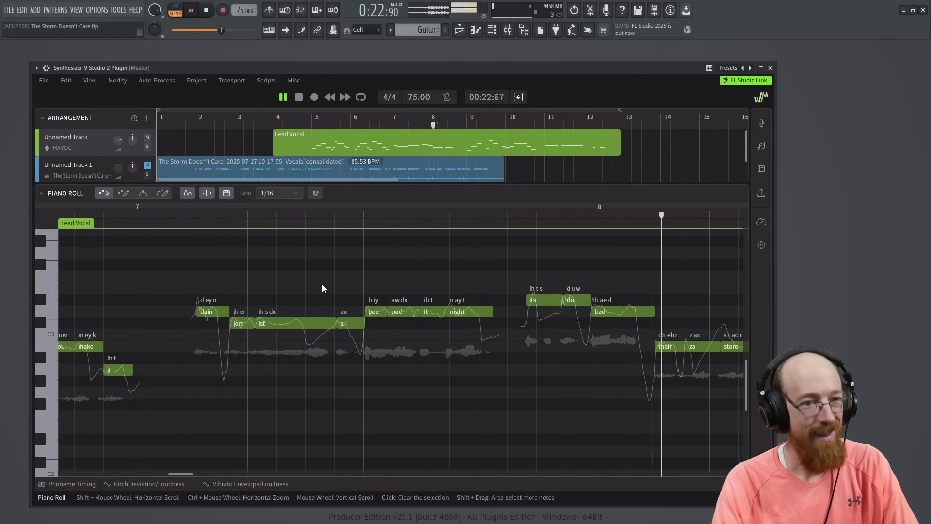
key(space)
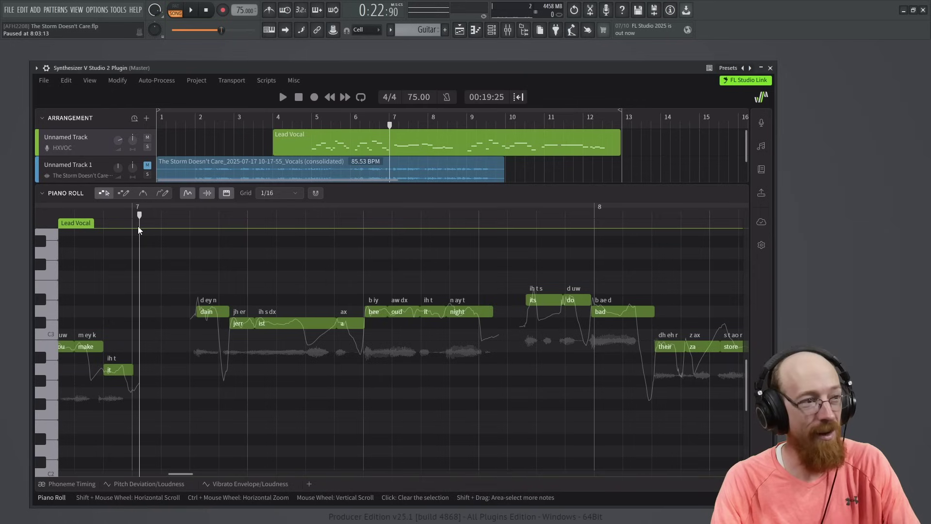
key(space)
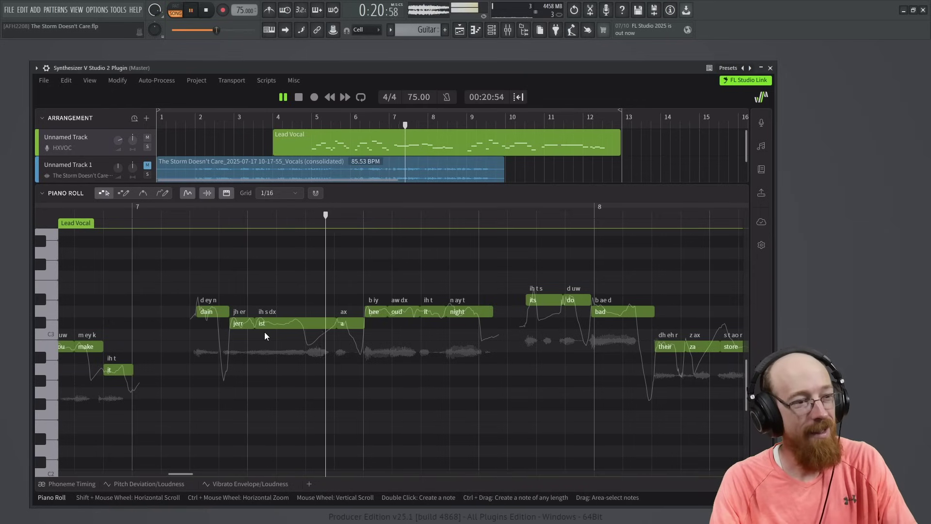
key(space)
Change the "dain" lyric to "dangerous" with "+" on the next two notes.
double_click(222, 313)
text(dangerous)
key(Tab)
text(+)
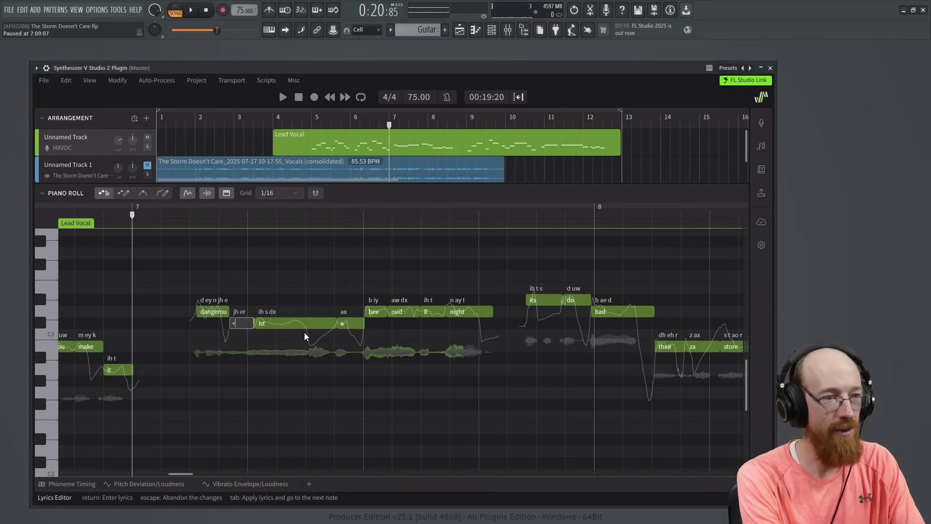
key(Tab)
text(+)
key(Return)
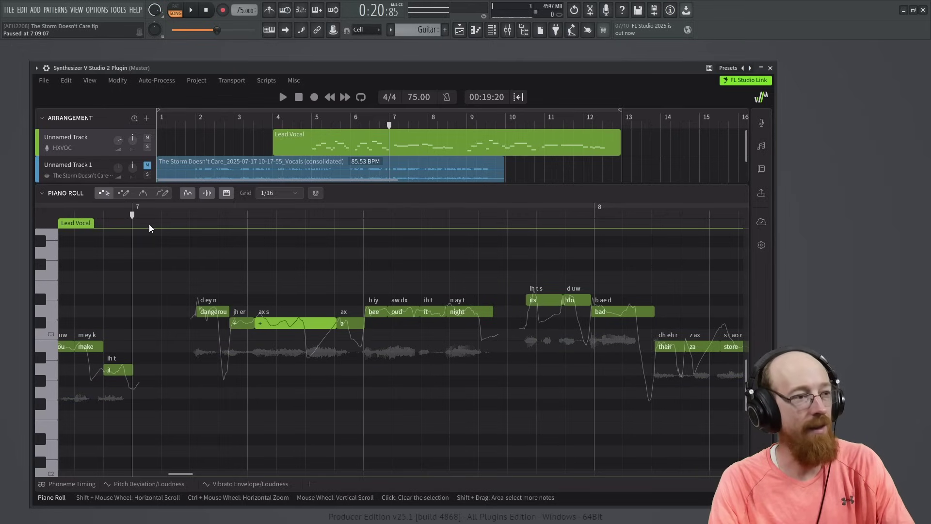
Play the "dangerous" notes and undo their lyric changes.
key(space)
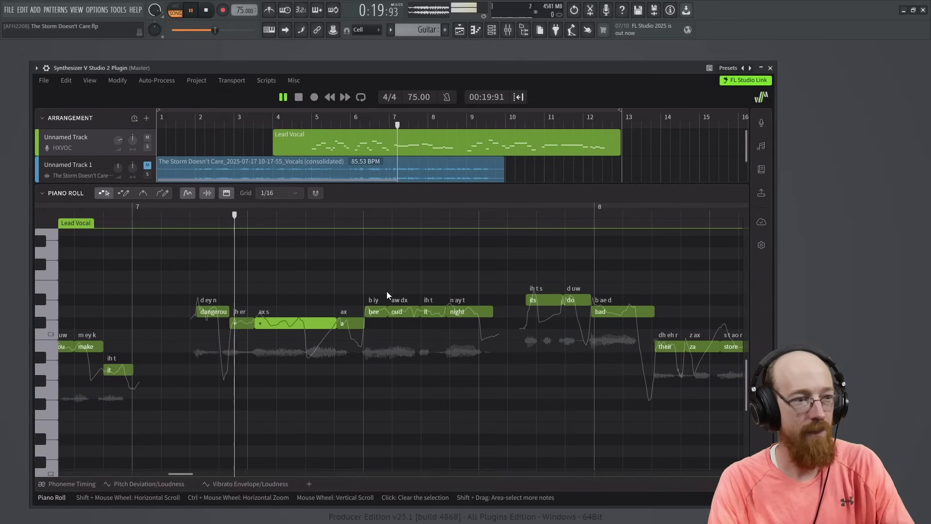
key(space)
key(ctrl+z)
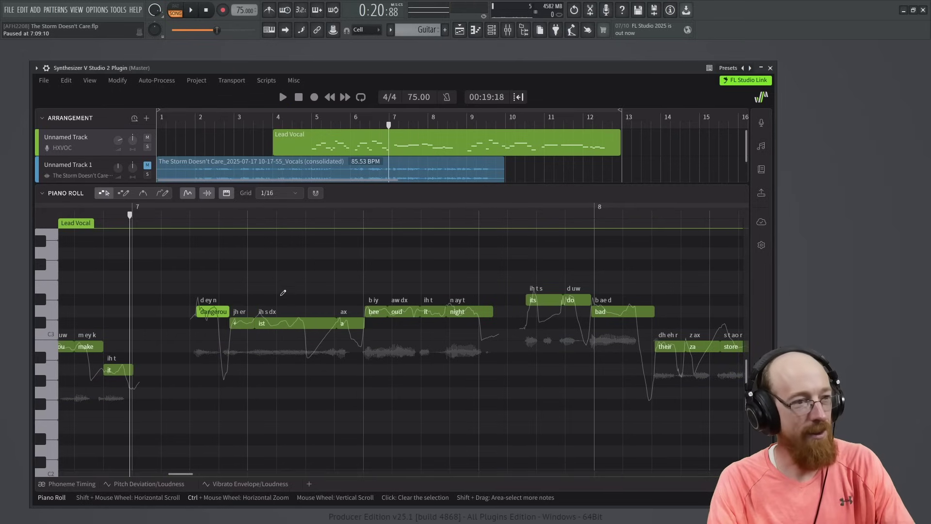
key(ctrl+z)
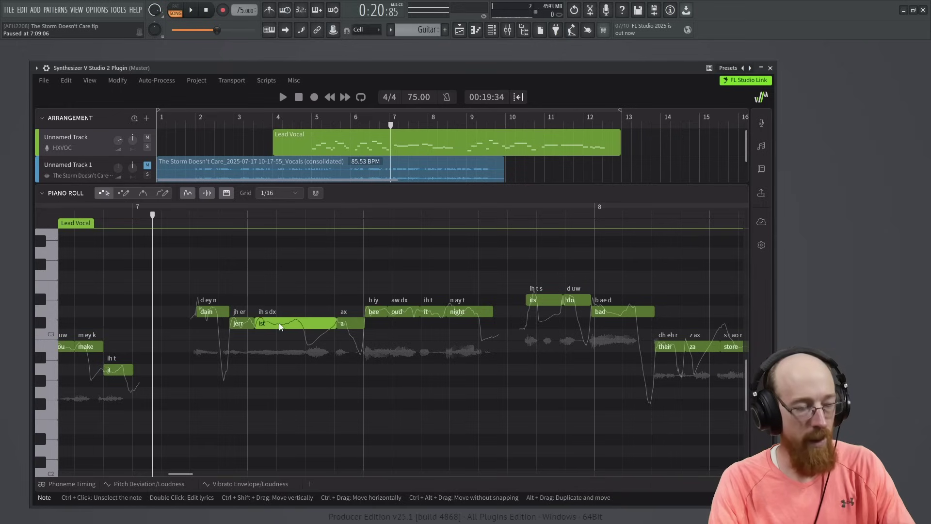
Transpose the "ist" note up 1 semitone and play the phrase from bar 7.
key(ctrl+t)
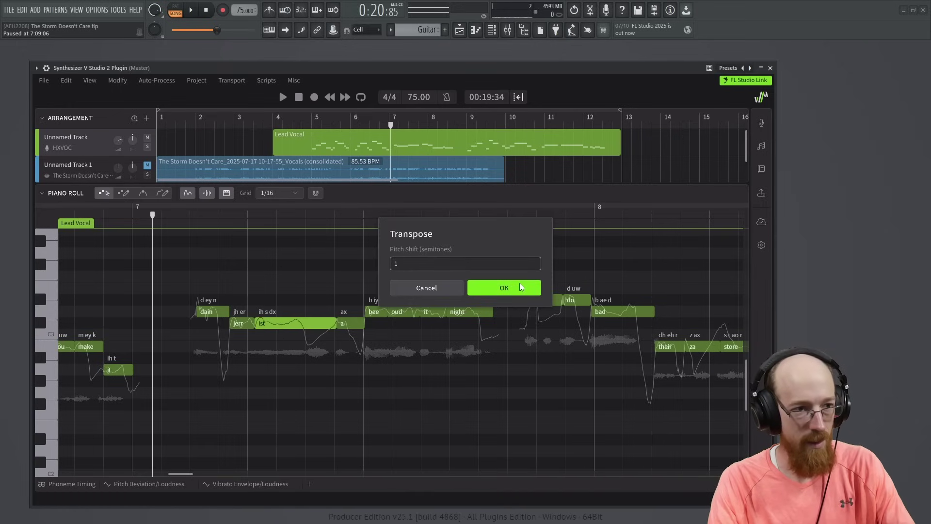
click(514, 288)
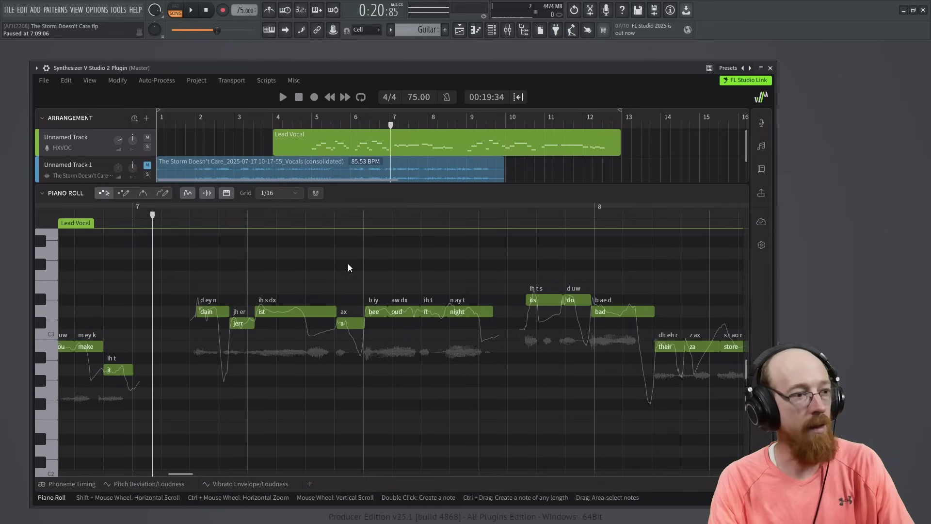
key(space)
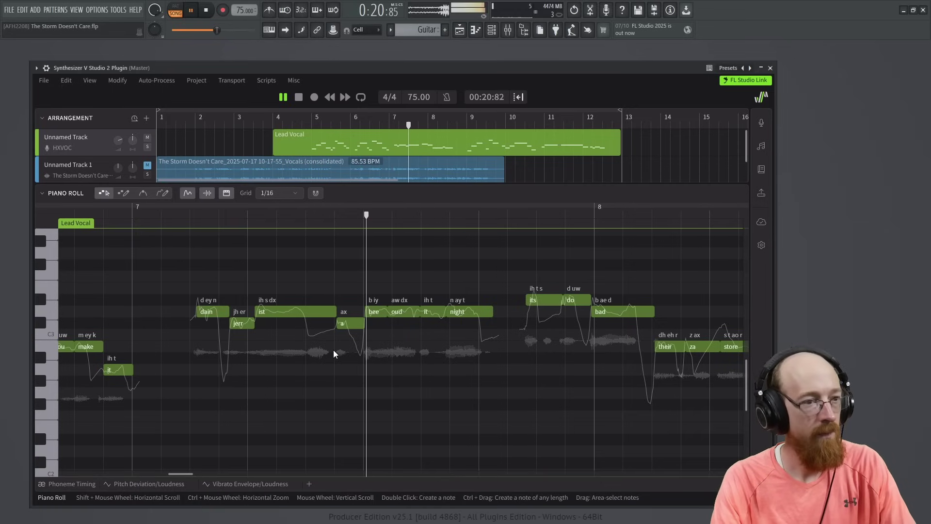
key(space)
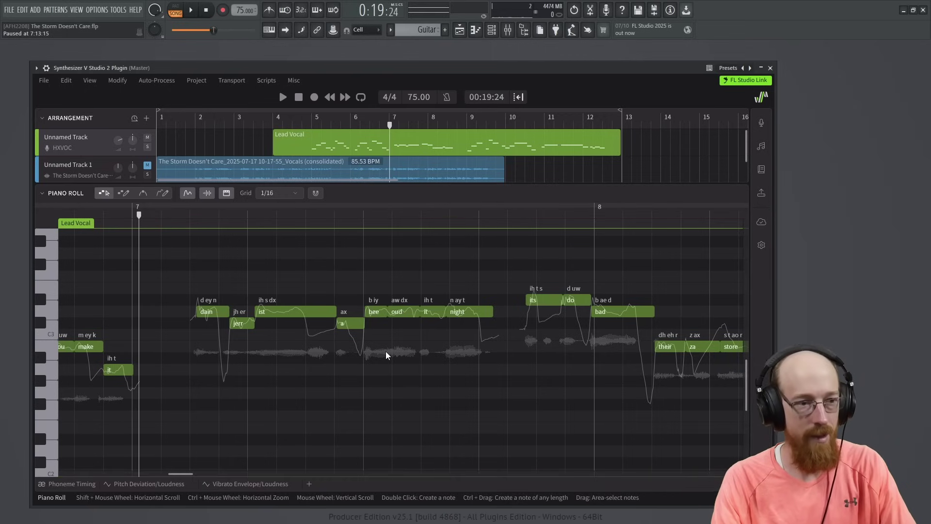
key(space)
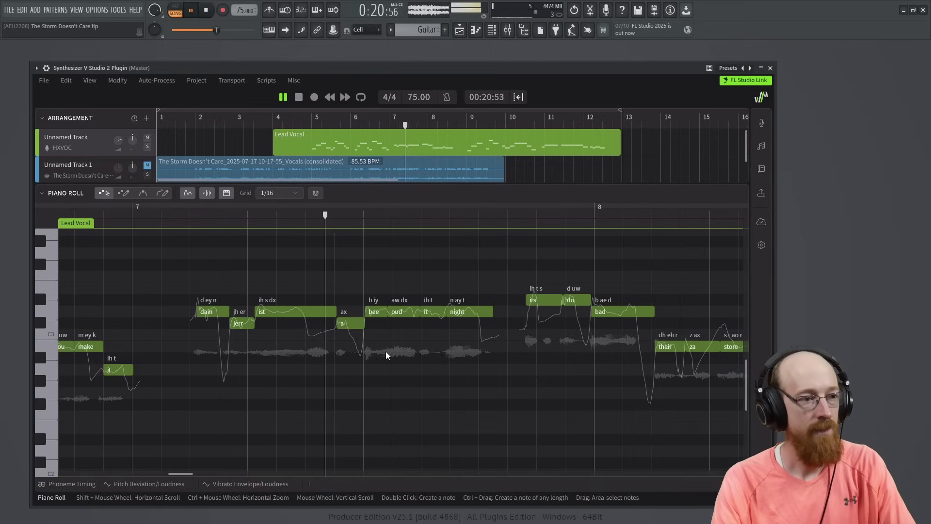
key(space)
With the grid set to Adaptive, start the "ist" note slightly earlier, shorten "jerr" to meet it, and compare the timing by playback.
drag(254, 323, 251, 327)
key(space)
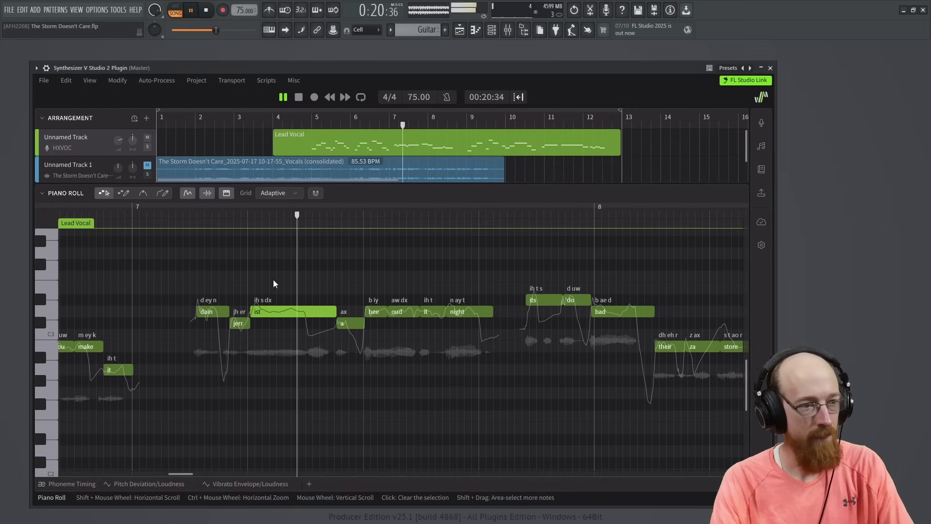
key(space)
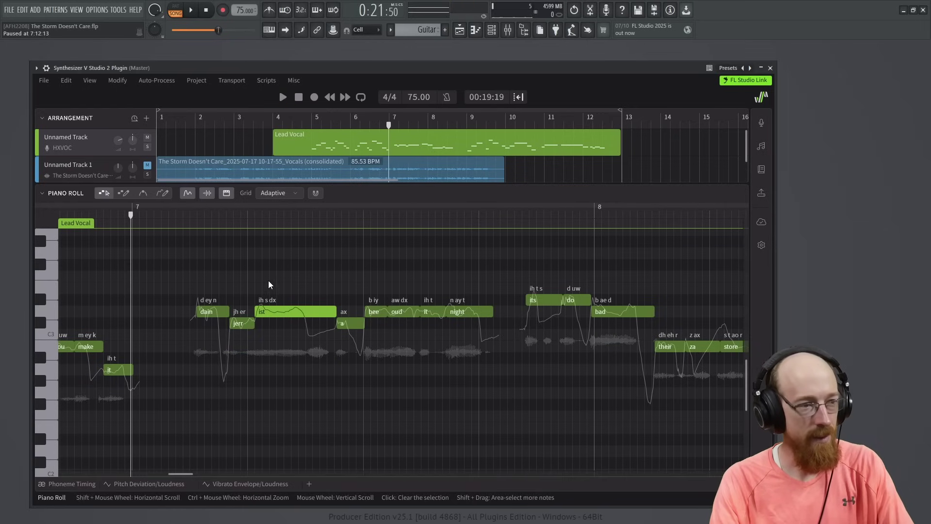
key(space)
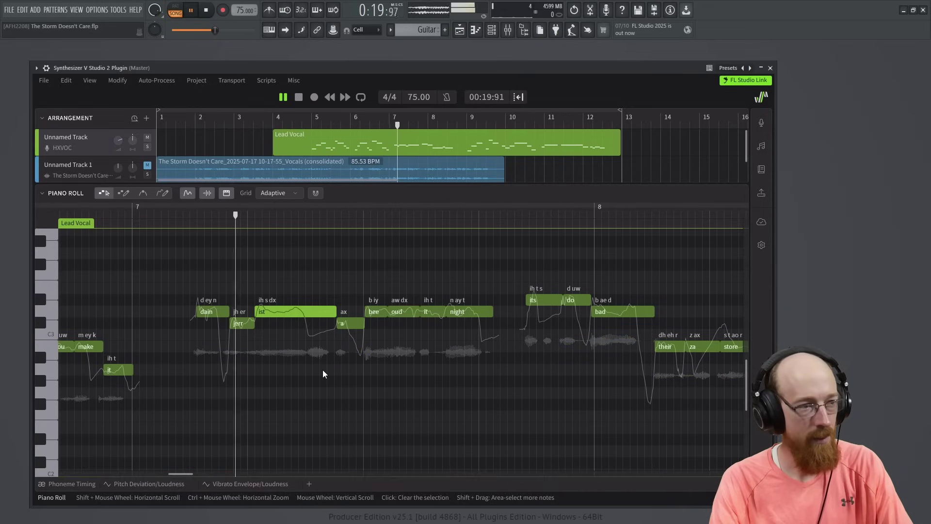
key(space)
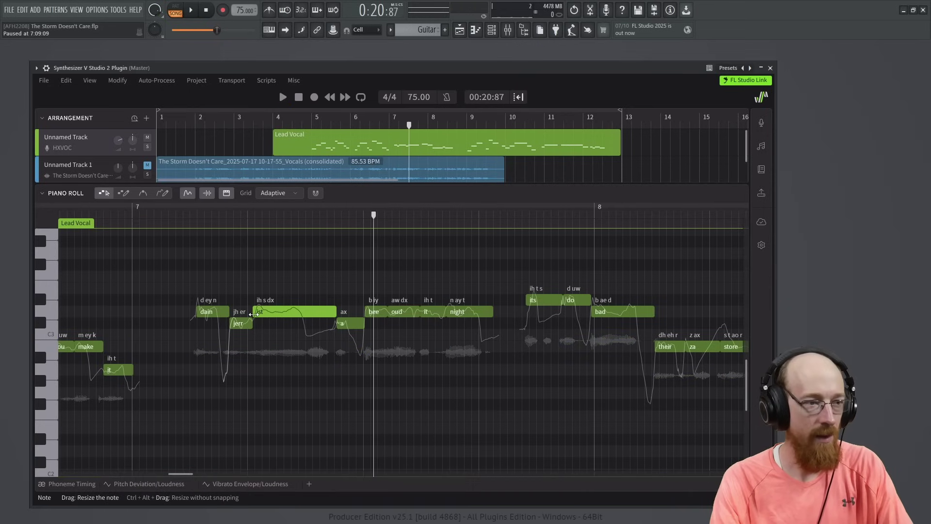
key(space)
Extend the "do" note to bar 8 so "bad" starts there, and change its lyric to "to".
click(590, 300)
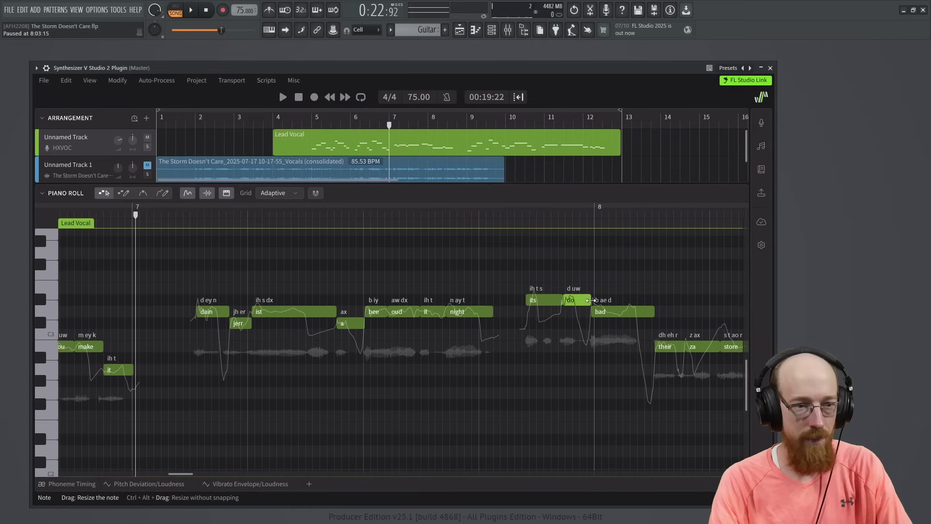
double_click(575, 300)
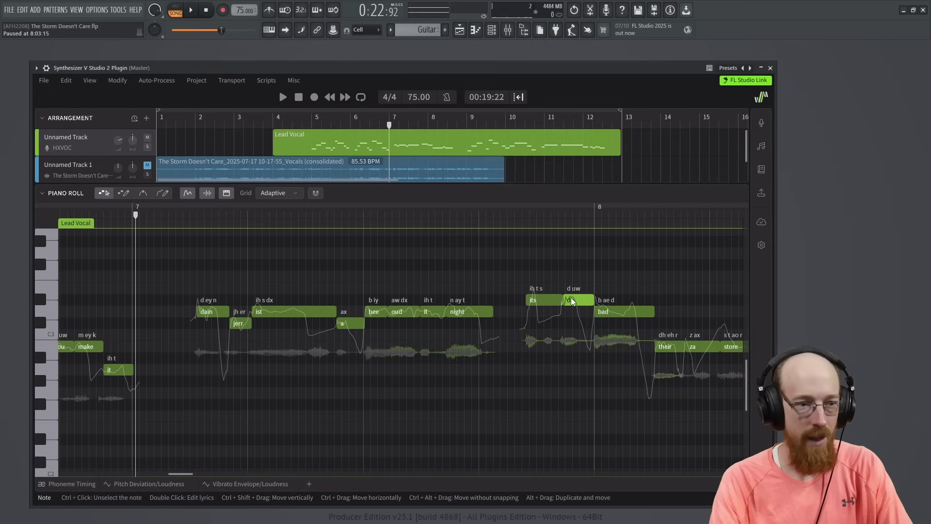
text(to)
key(Return)
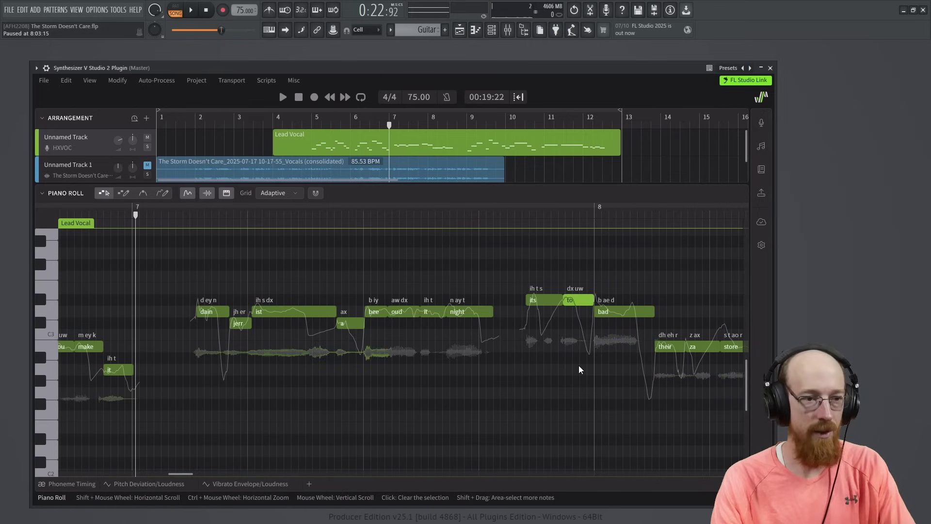
Play the phrase from bar 7 to check the edited notes.
click(129, 216)
key(space)
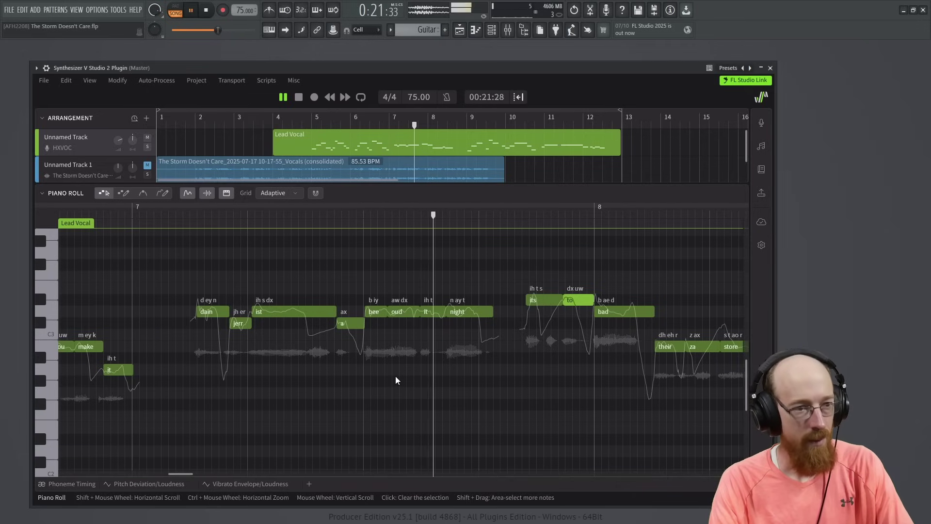
key(space)
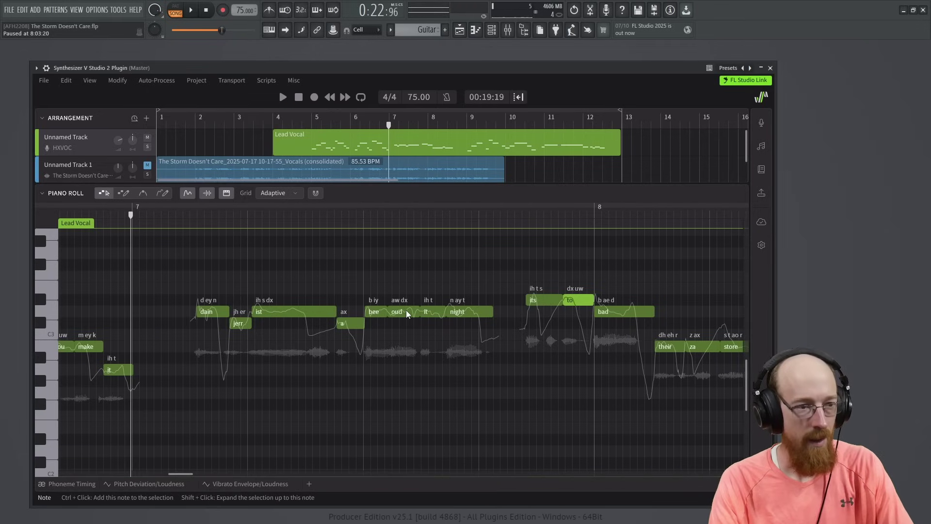
Change the "oud" lyric to "out" and the following "it" to "at", and play the phrase.
double_click(406, 311)
key(Return)
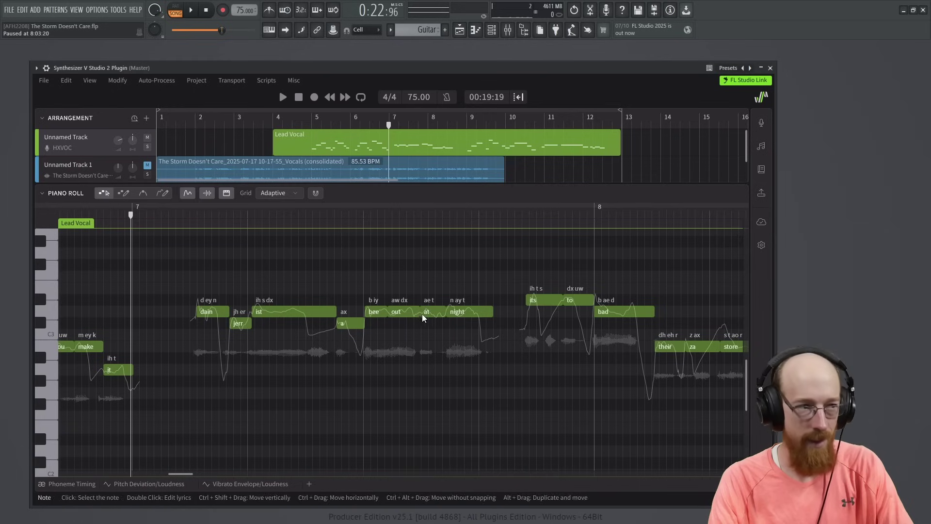
key(space)
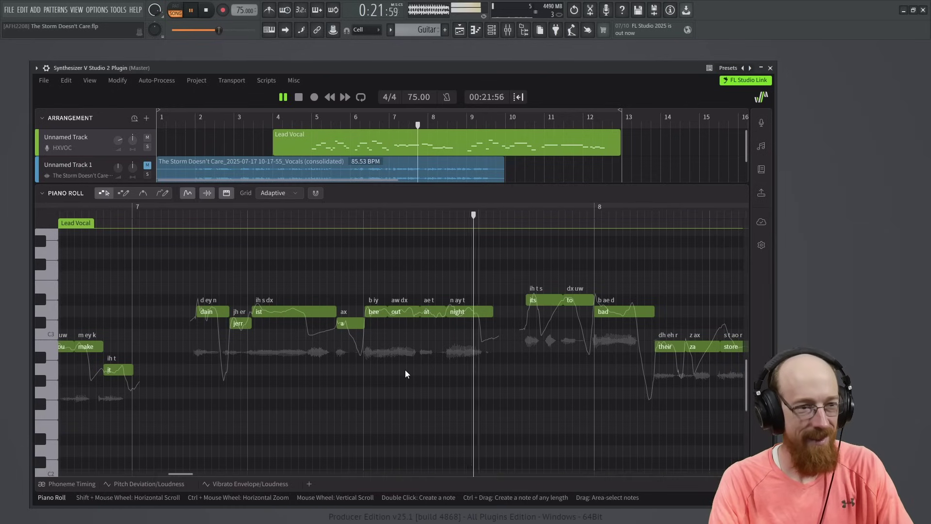
Change the "bee" lyric to "be" and play the phrase from the start of bar 7.
key(space)
double_click(382, 312)
text(be)
key(Return)
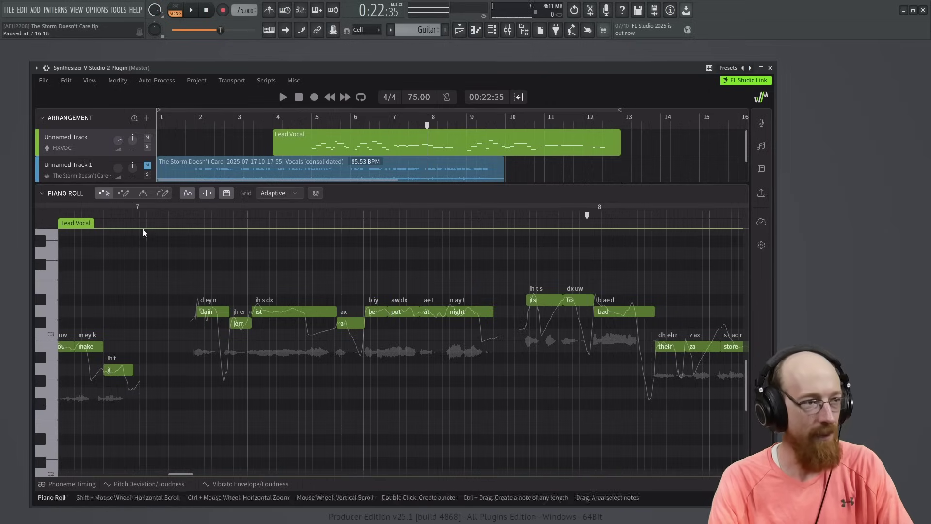
click(154, 214)
key(space)
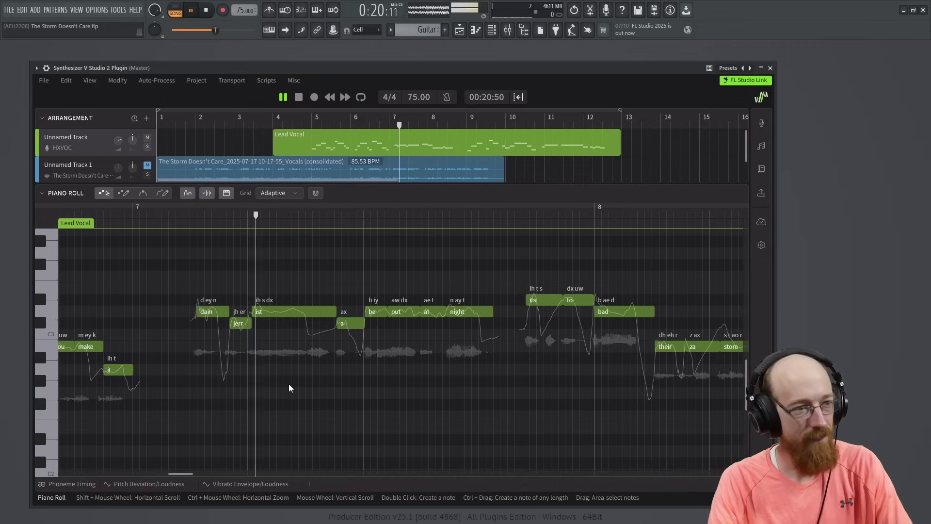
key(space)
Set the piano roll grid to 1/16.
ctrl+scroll(307, 372, up, 2)
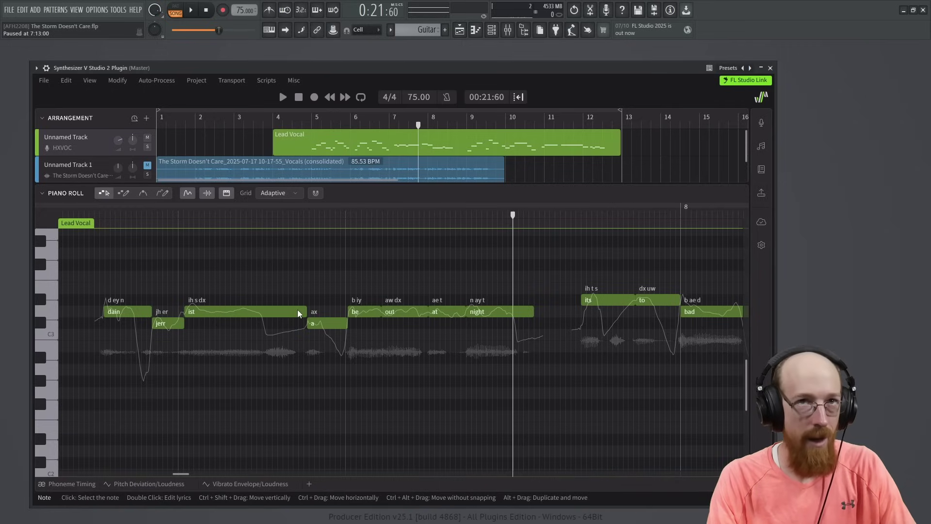
click(290, 195)
click(288, 217)
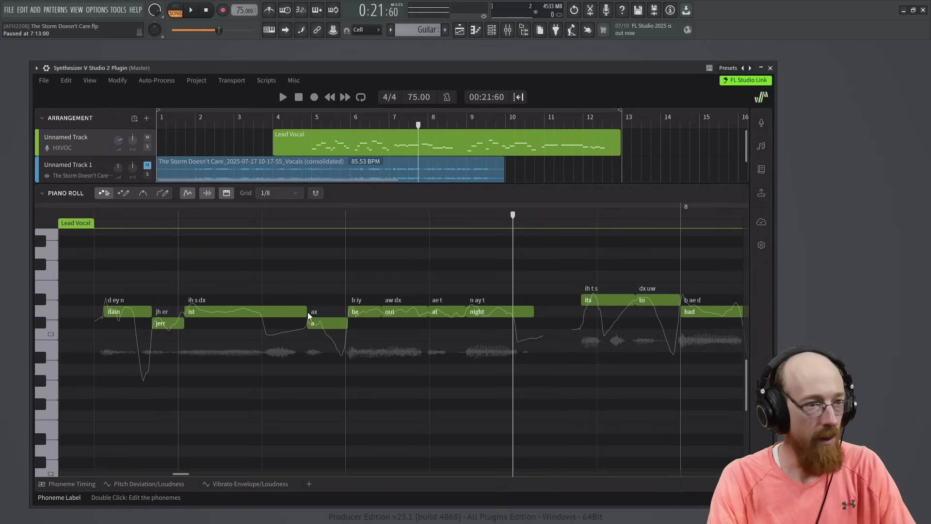
click(300, 194)
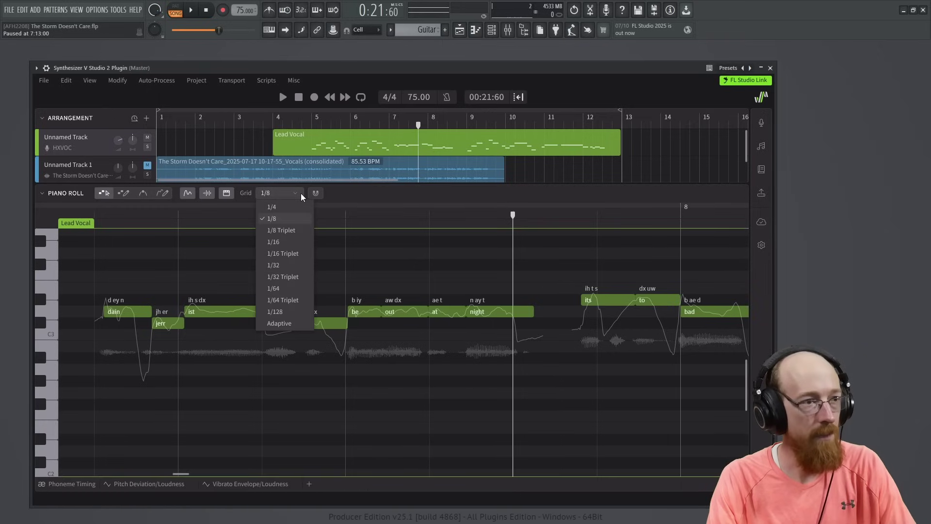
click(291, 242)
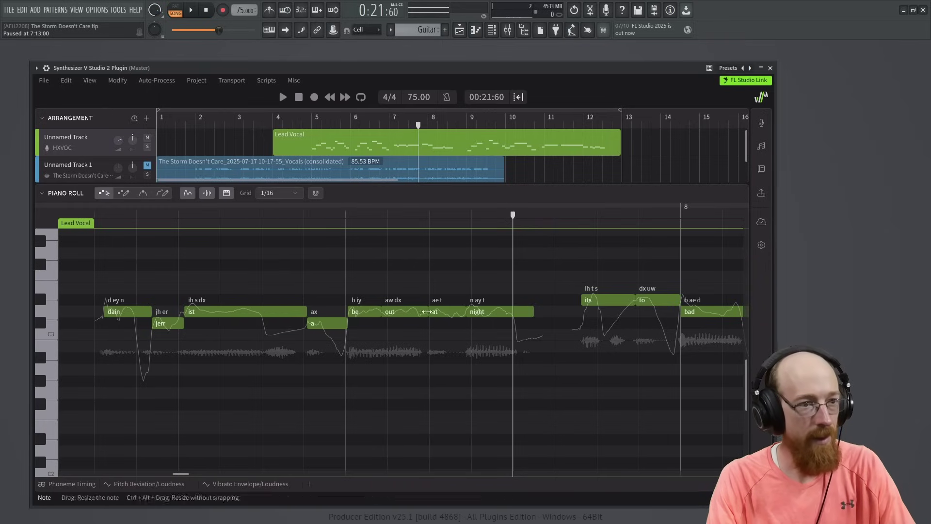
Rework "ist a" into "is" and "to", with "to" directly before "be" and "is" extended to meet it, and play the phrase.
key(ctrl+z)
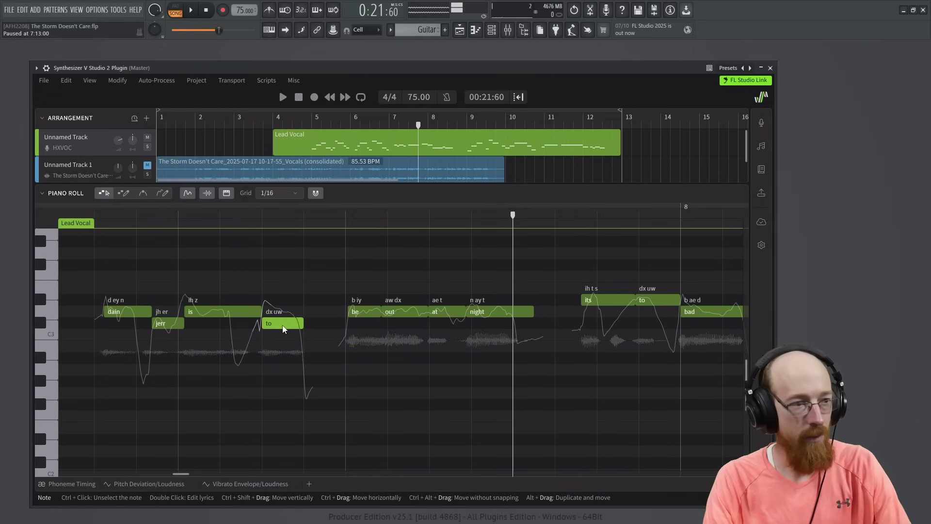
drag(284, 329, 326, 329)
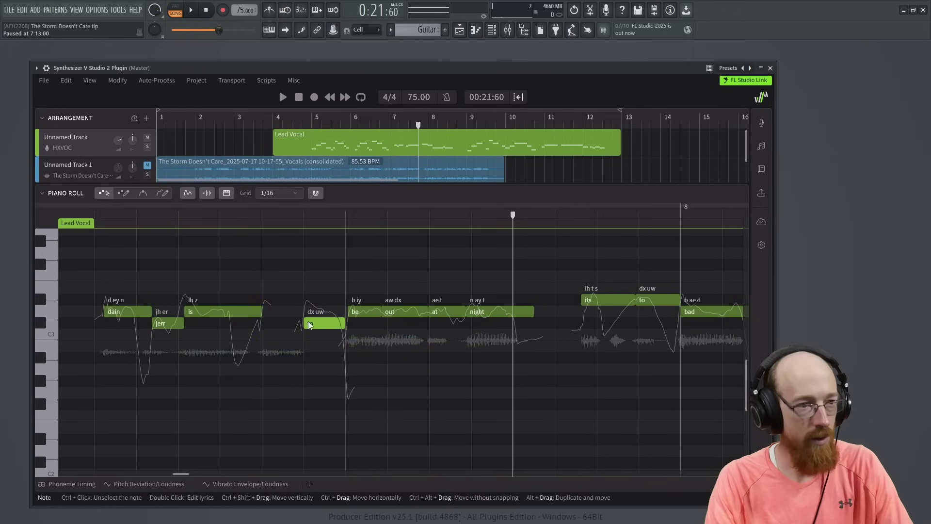
click(262, 314)
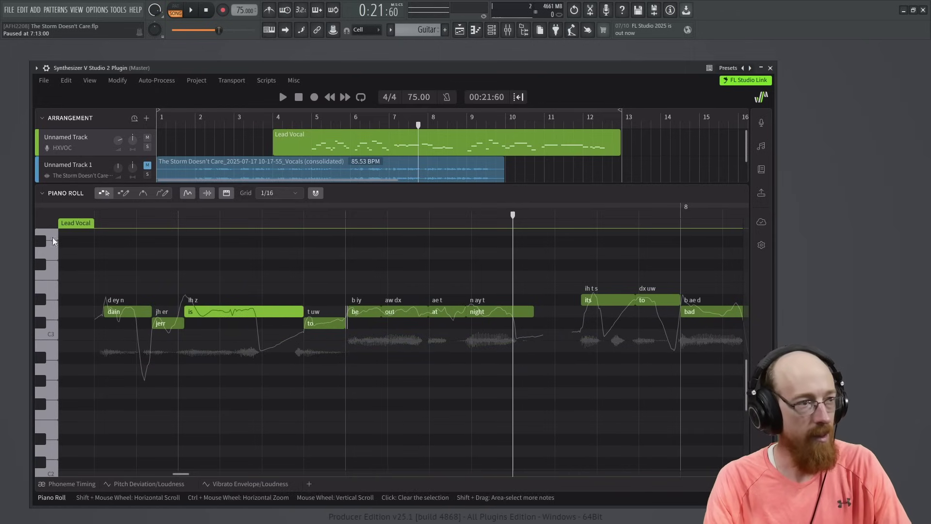
click(99, 215)
key(space)
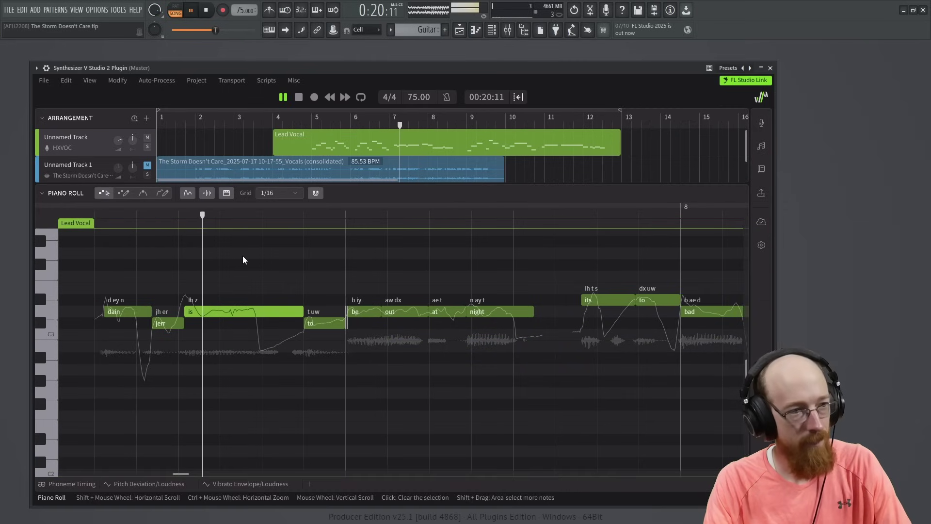
key(space)
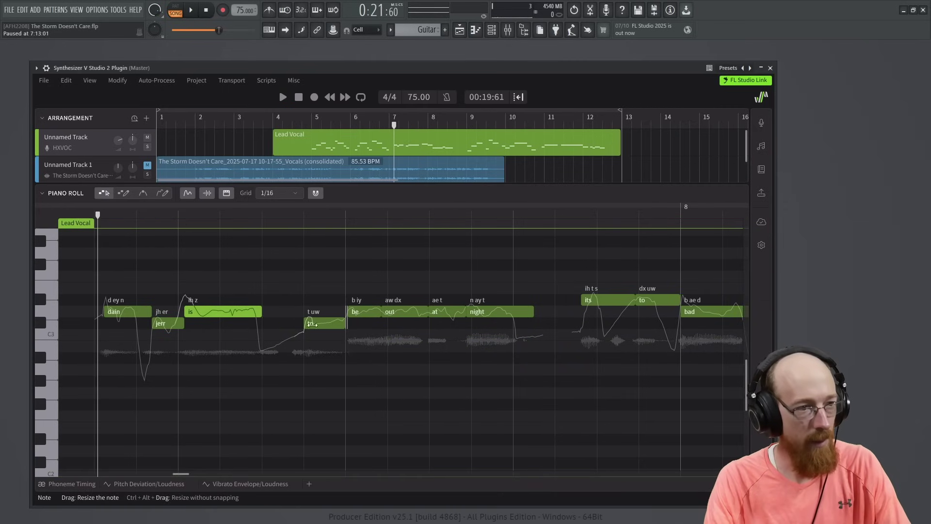
Try shortening "is" and starting "to" a sixteenth earlier, and play the phrase.
drag(343, 323, 302, 324)
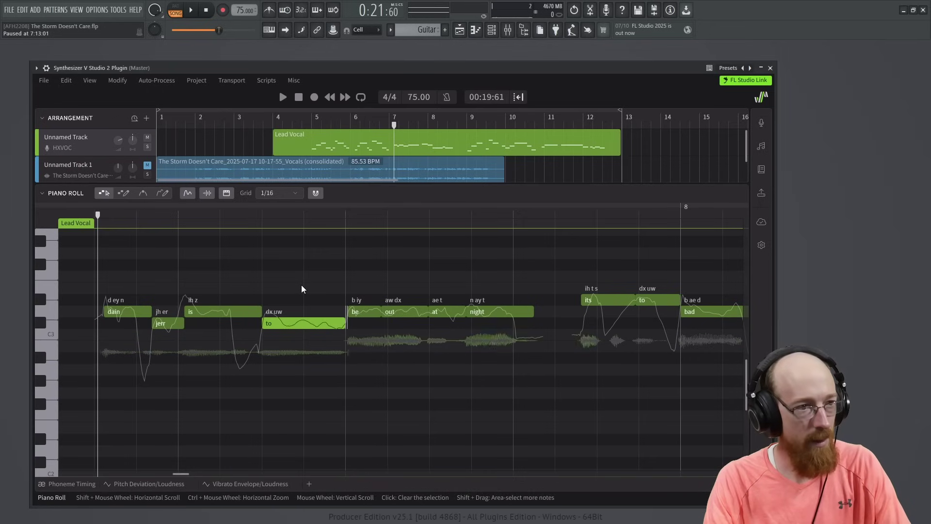
key(space)
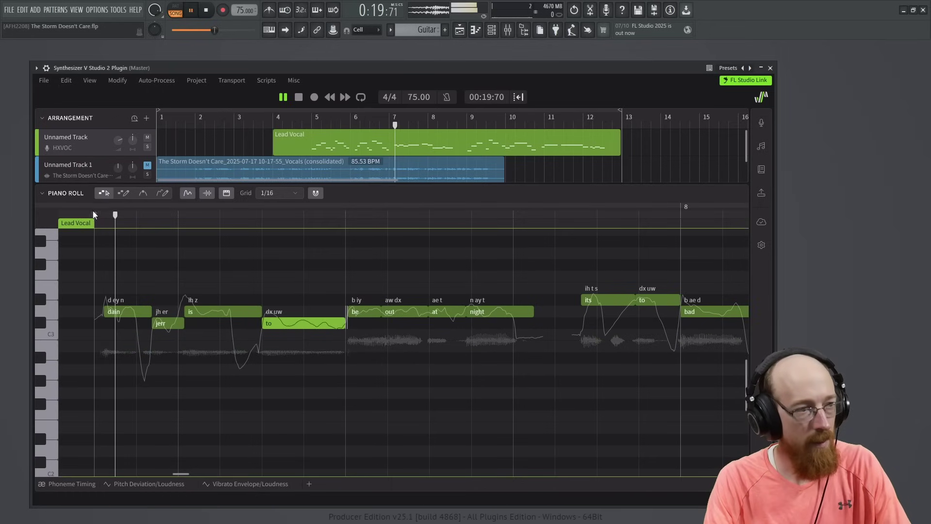
key(space)
Lengthen the "is" note until it ends just before the restored "to" note, and compare the timing by playback.
drag(261, 311, 297, 311)
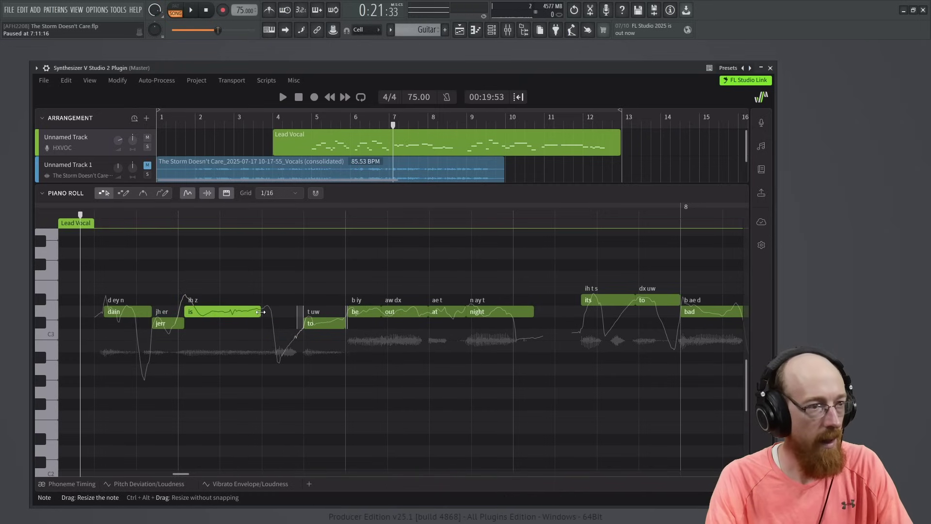
key(space)
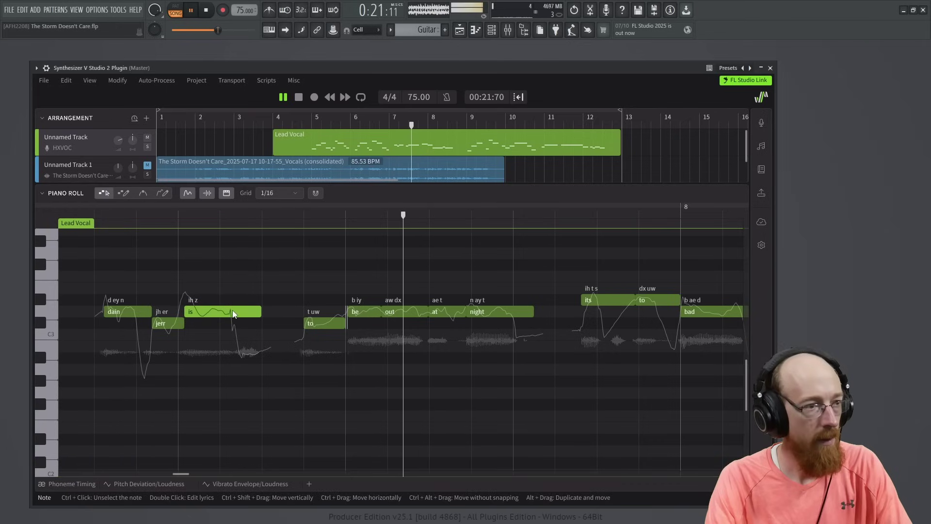
key(space)
Display the phoneme timing, trim the end of "is" slightly to widen the gap before "to", and check it by playback.
click(67, 485)
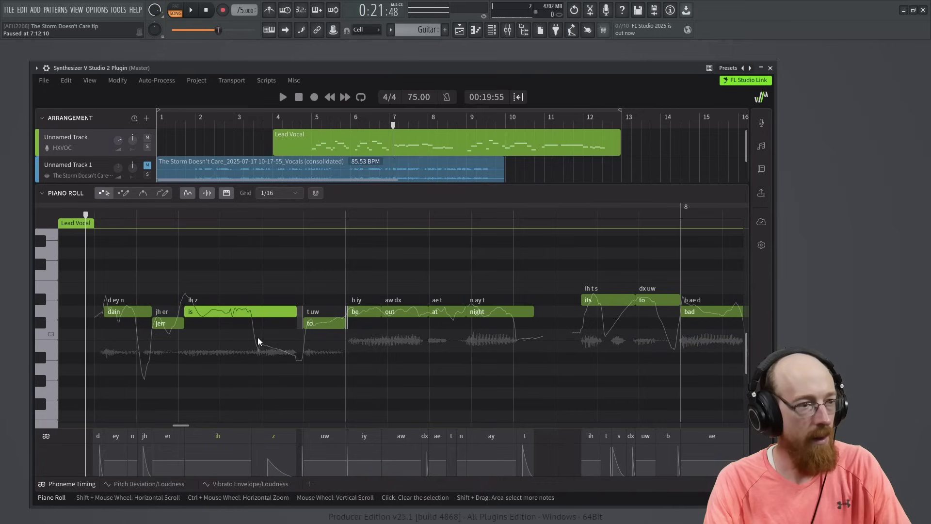
drag(84, 215, 82, 215)
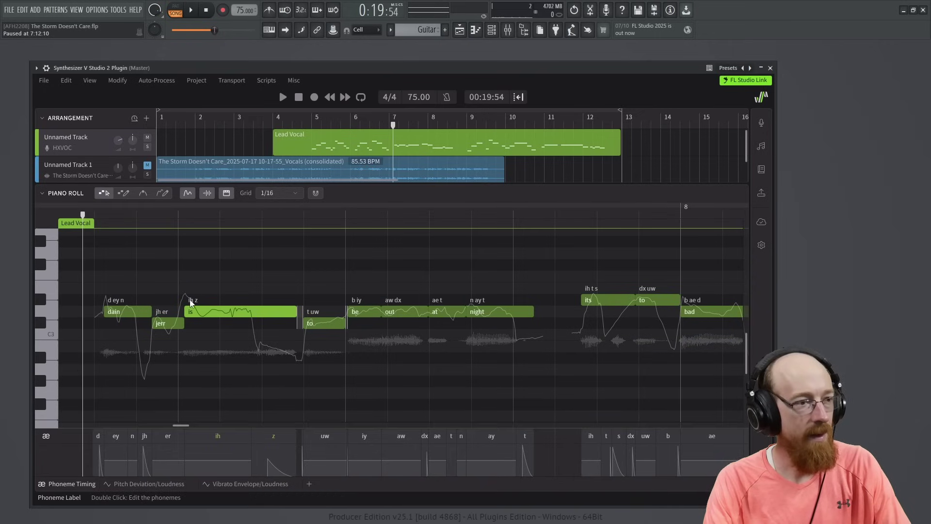
key(space)
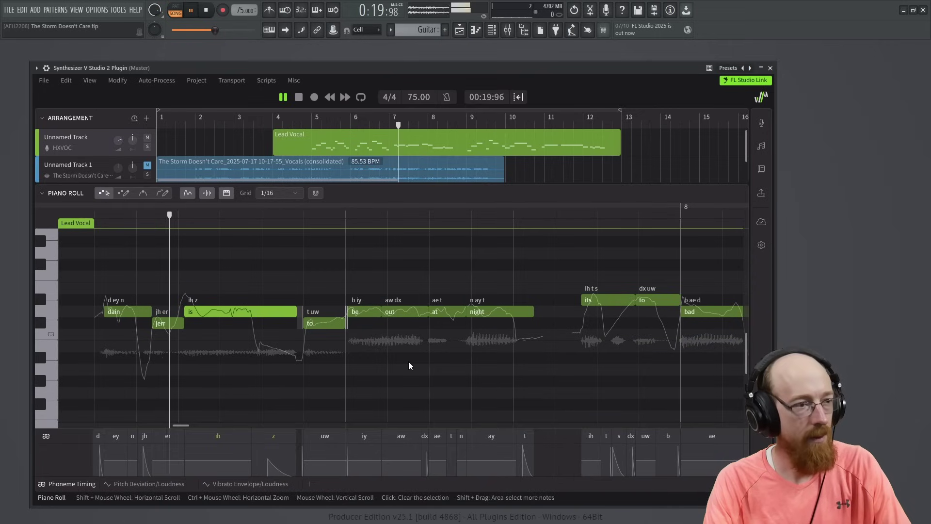
key(space)
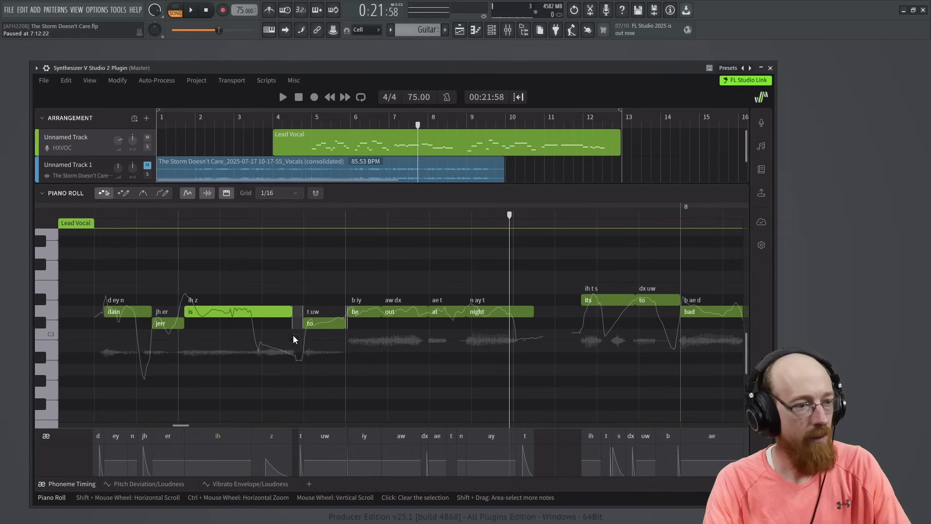
click(90, 217)
key(space)
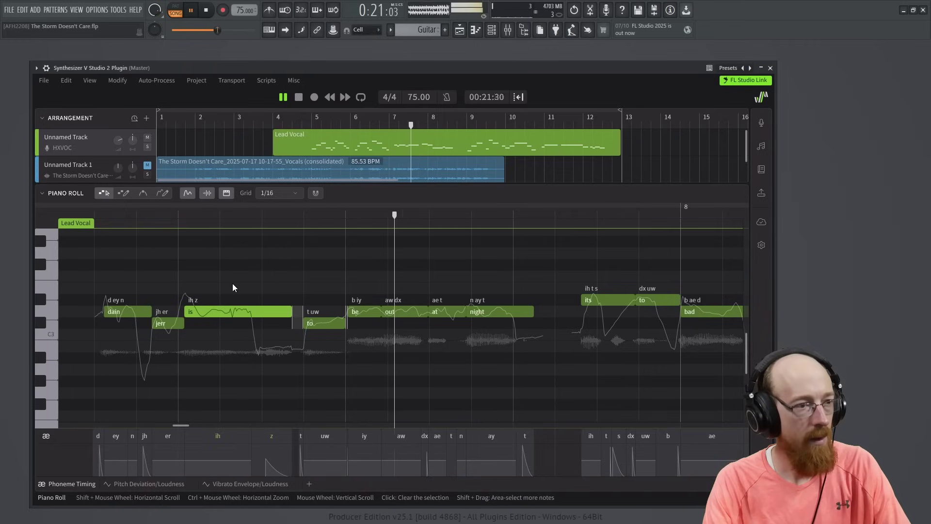
key(space)
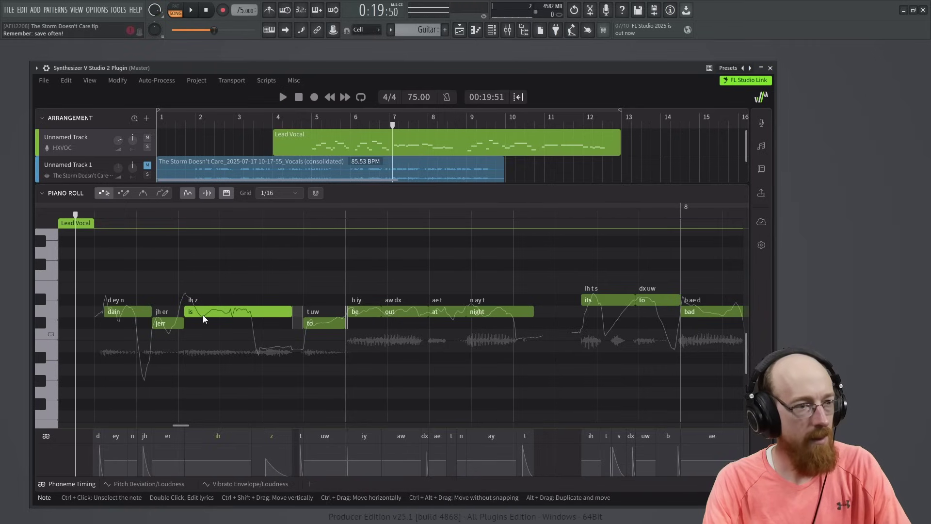
Close the small gap between the "to" and "be" notes and play the phrase through to bar 8.
click(347, 317)
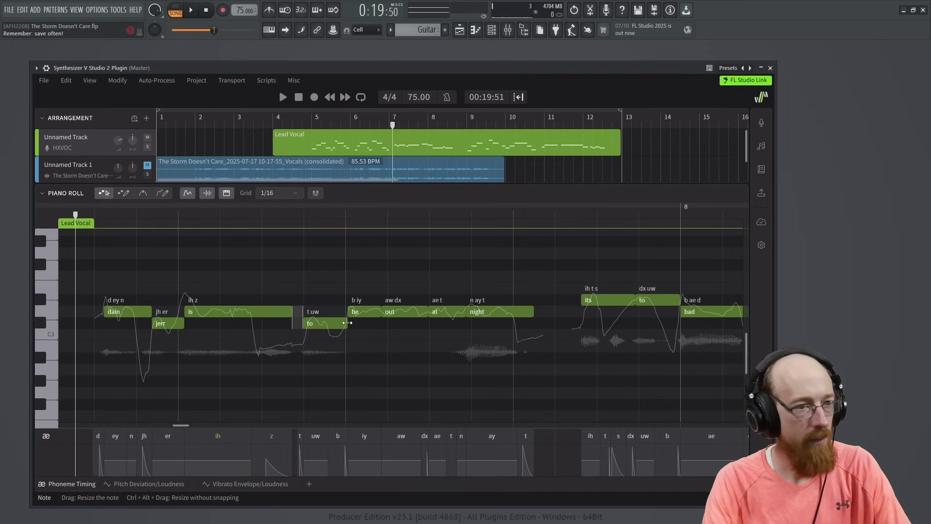
key(space)
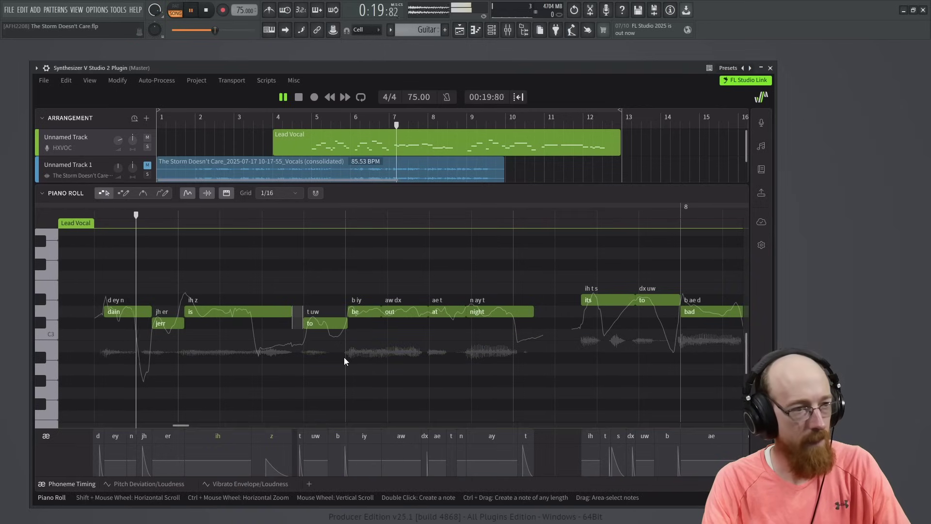
drag(83, 214, 72, 214)
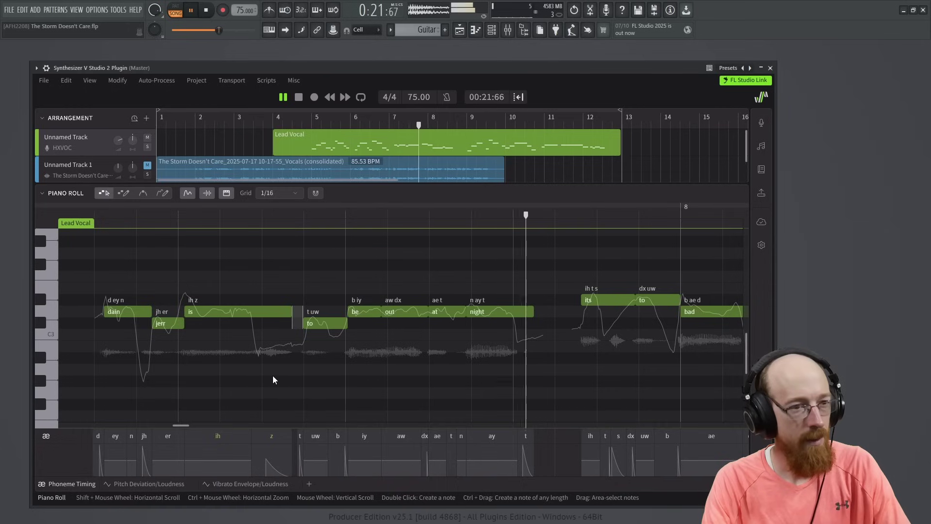
key(space)
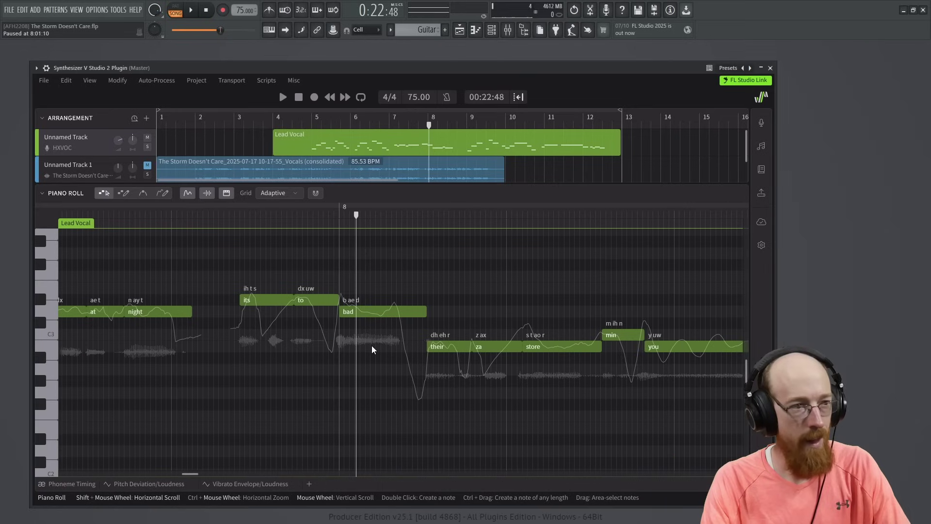
Play the line from just before "its" and change the "to" lyric ahead of "bad" to "too".
click(222, 216)
key(space)
key(space)
click(306, 298)
double_click(308, 301)
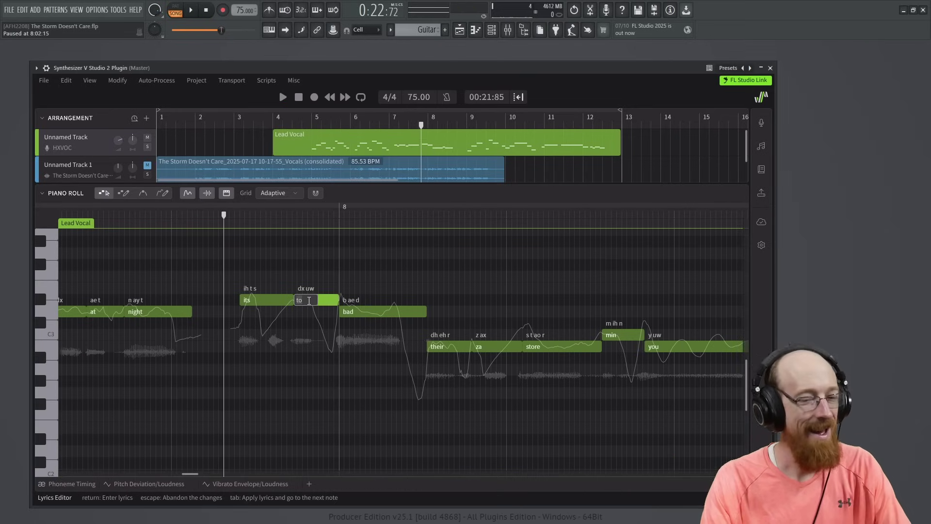
text(o)
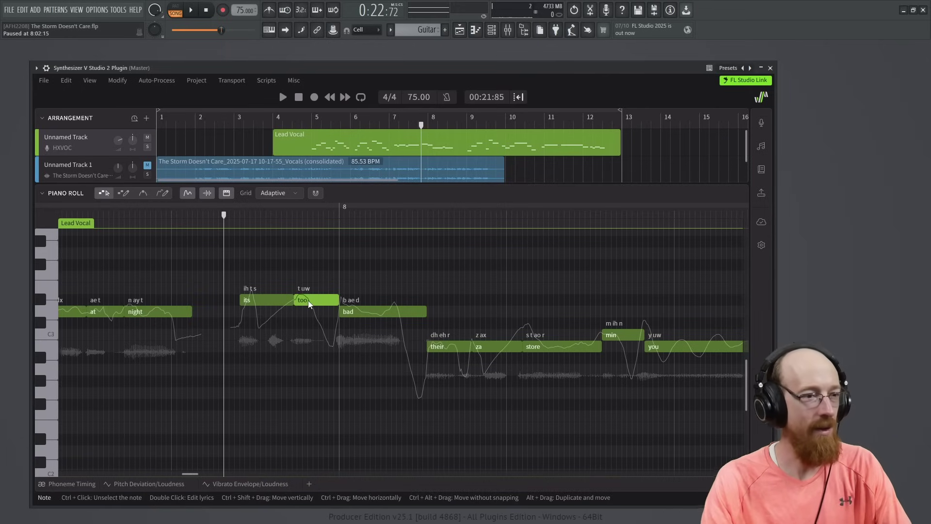
key(Return)
Play the line around bar 8 repeatedly to check "too bad" and the timing of the notes from "their" to "you".
click(206, 211)
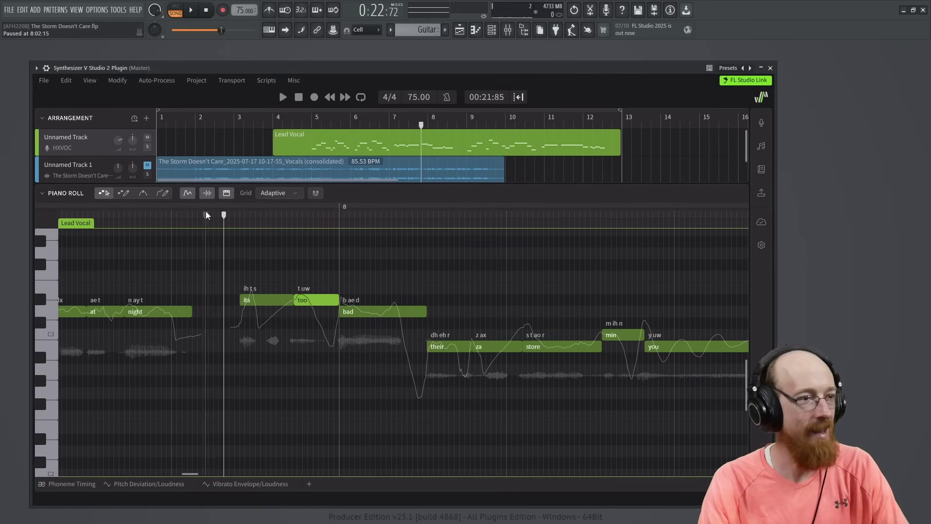
key(space)
key(space)
click(152, 215)
key(space)
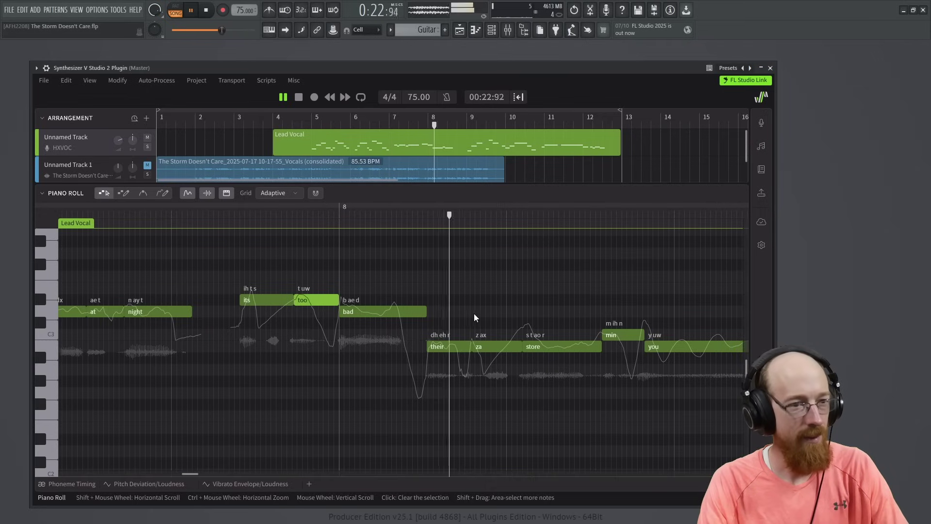
key(space)
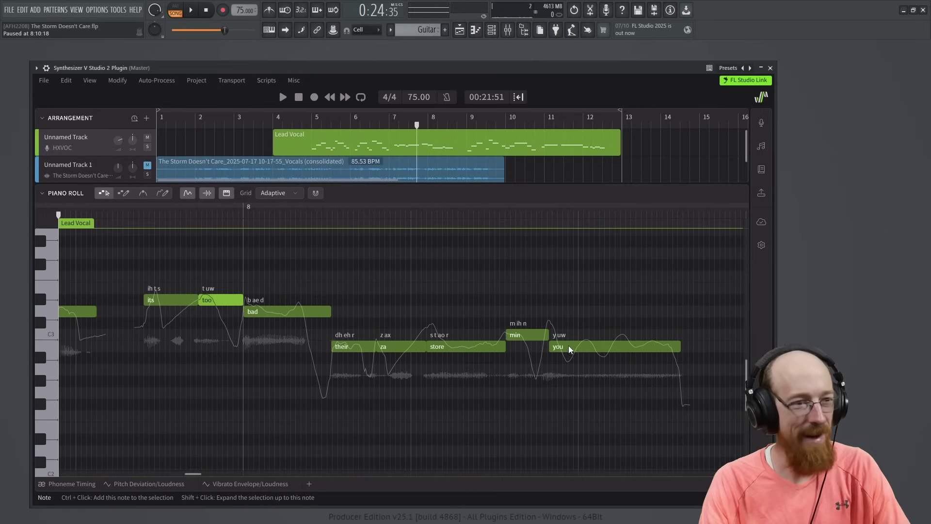
click(462, 349)
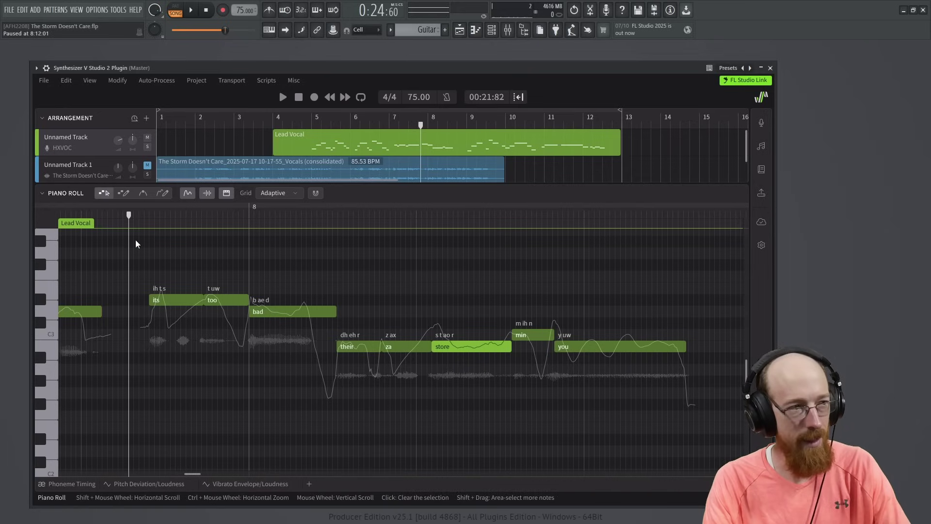
key(space)
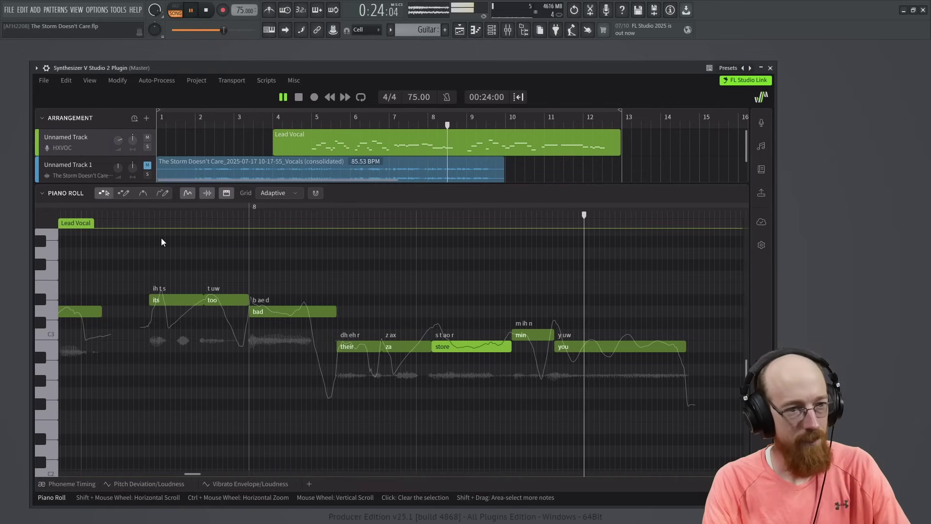
key(space)
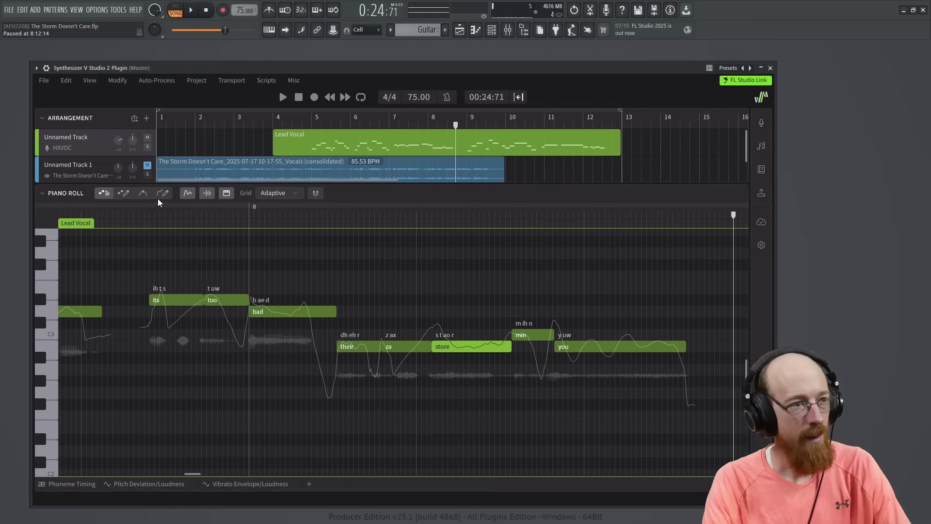
With the grid at 1/16, align the notes from "bad" to "min" to it and change "their za" to "theirs a".
click(298, 194)
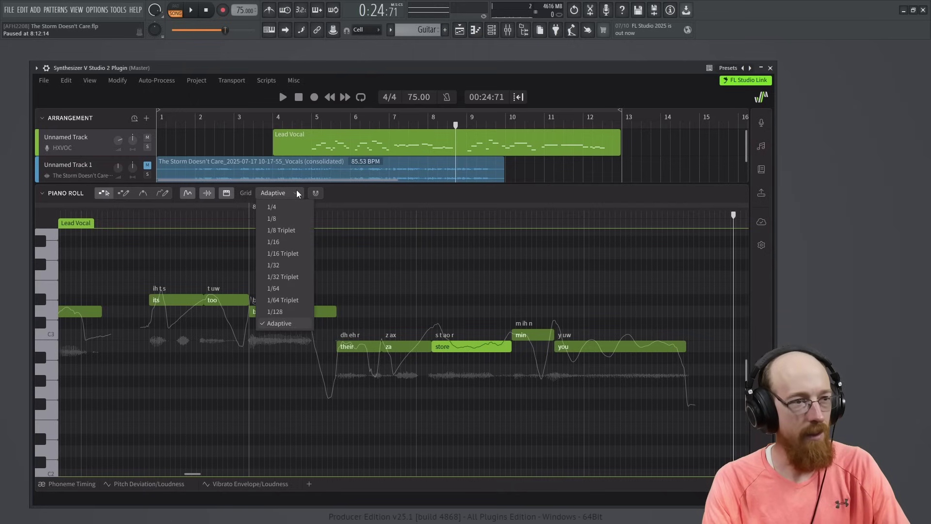
click(296, 190)
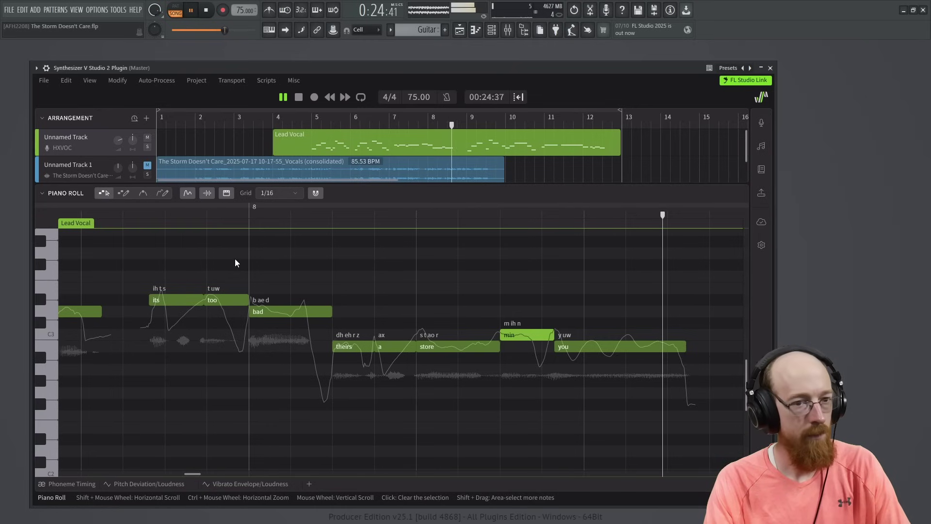
Play the phrase from "its too bad" into the "theirs" note again.
key(space)
scroll(299, 287, up, 1)
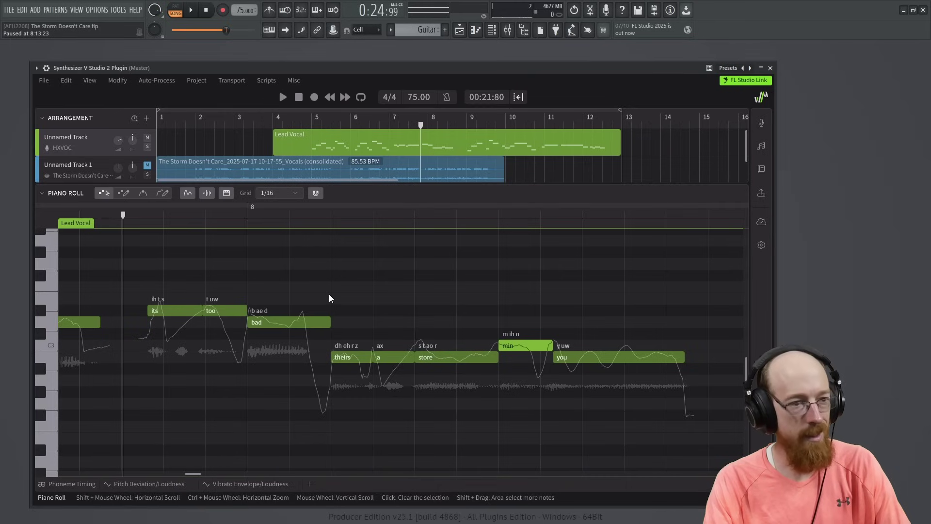
click(347, 360)
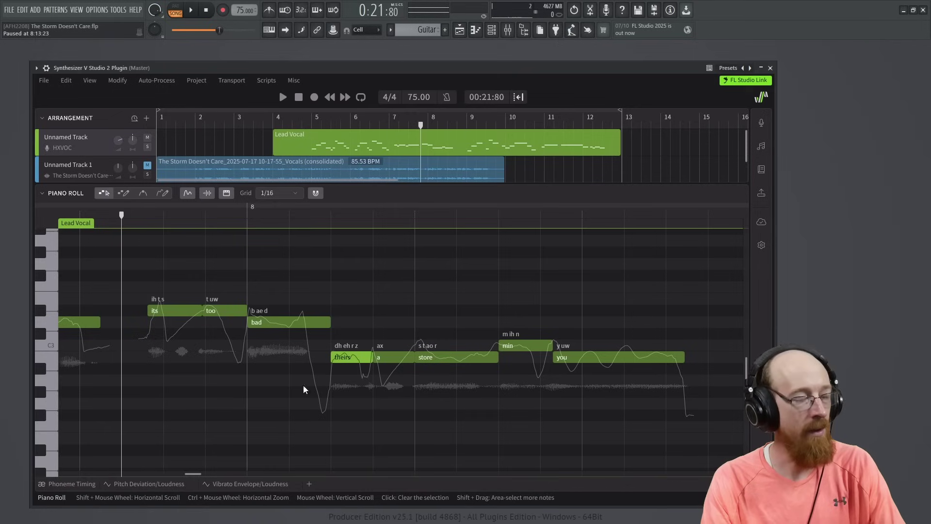
key(space)
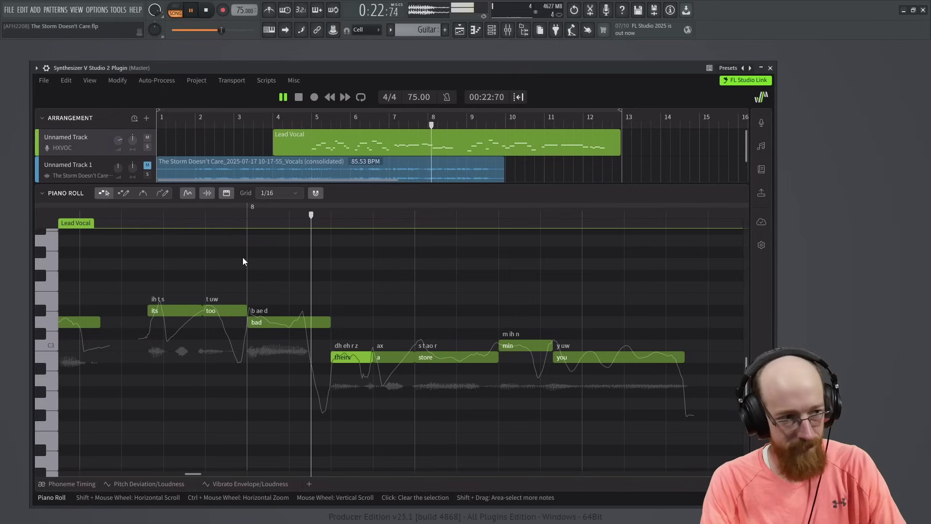
key(space)
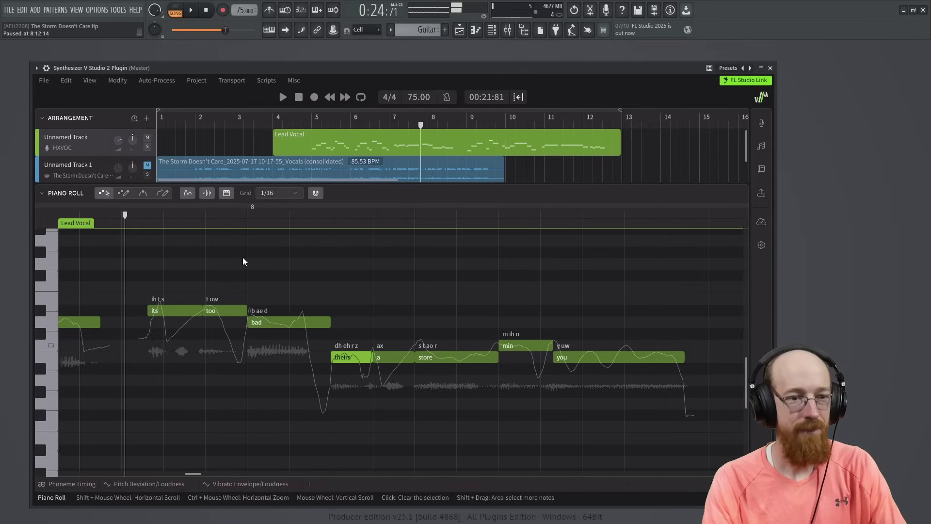
Play the next line from bar 9 and transpose the "tneen" note up 1 semitone.
scroll(275, 262, right, 5)
scroll(284, 263, down, 3)
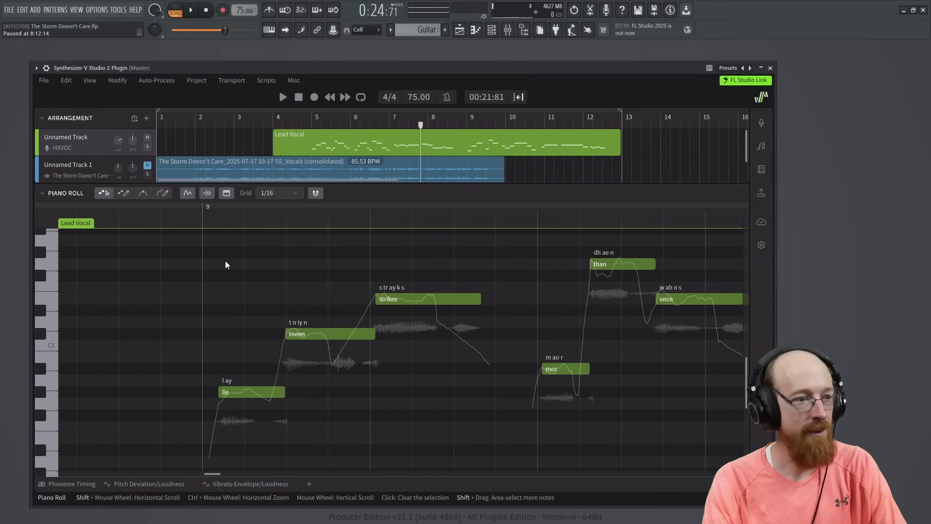
key(space)
key(space)
click(307, 334)
key(ctrl+t)
click(493, 287)
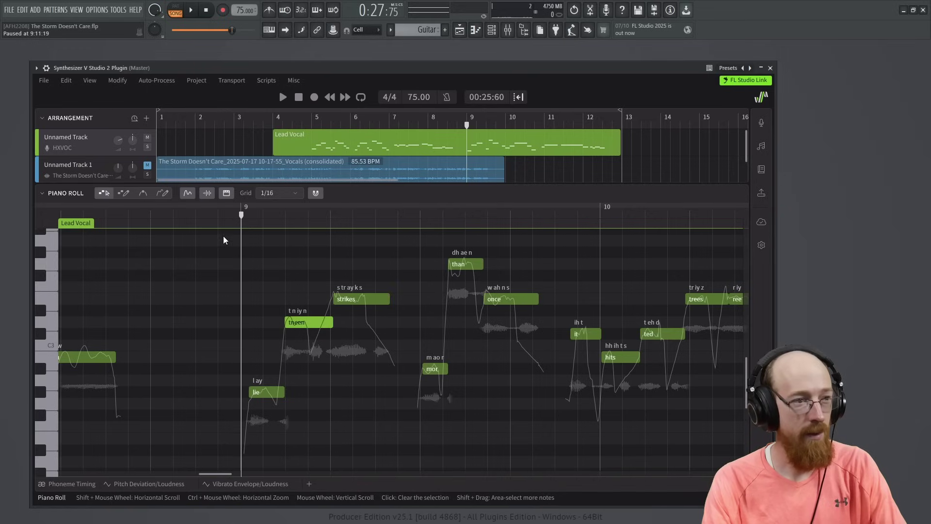
Replay the start of bar 9 and transpose the "lie" note up 1 semitone.
key(space)
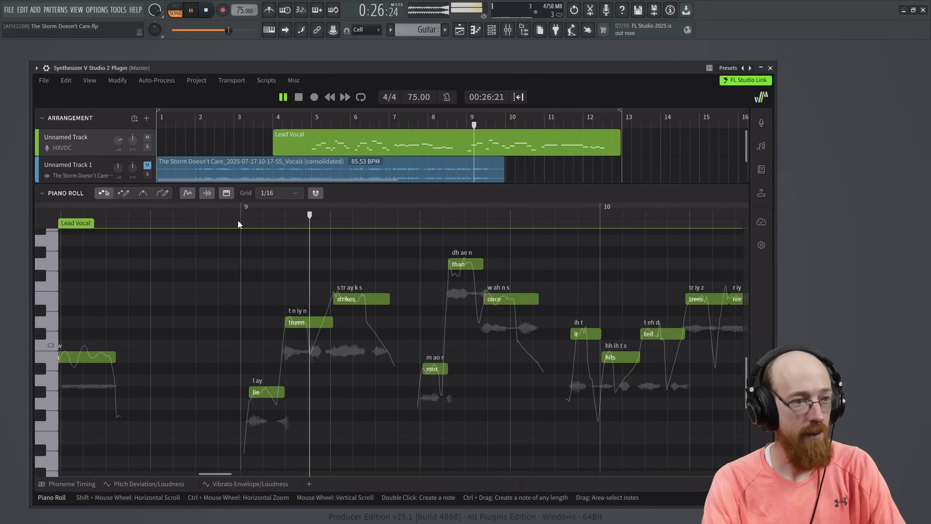
key(space)
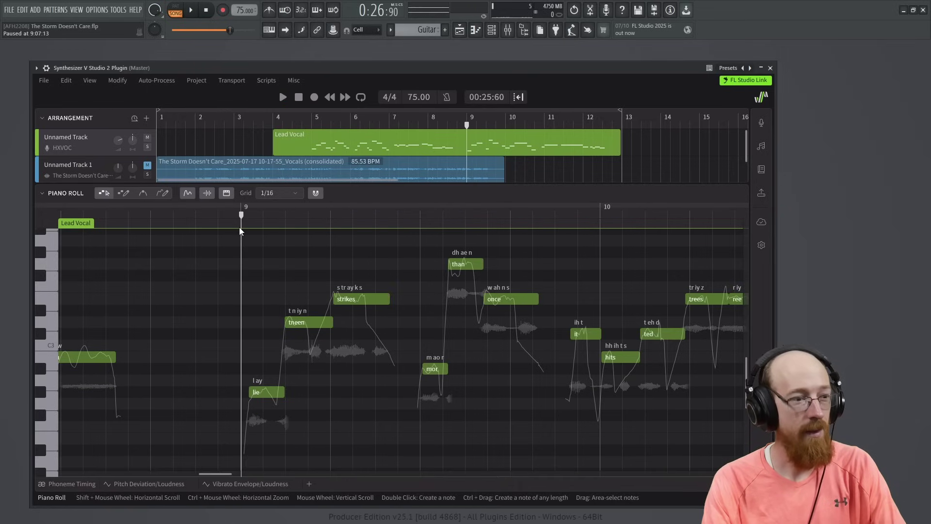
click(265, 391)
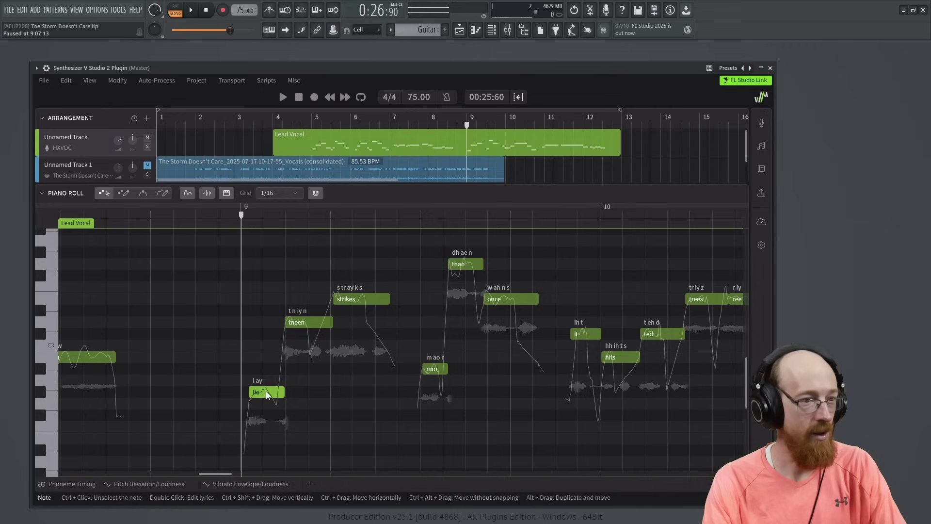
key(ctrl+t)
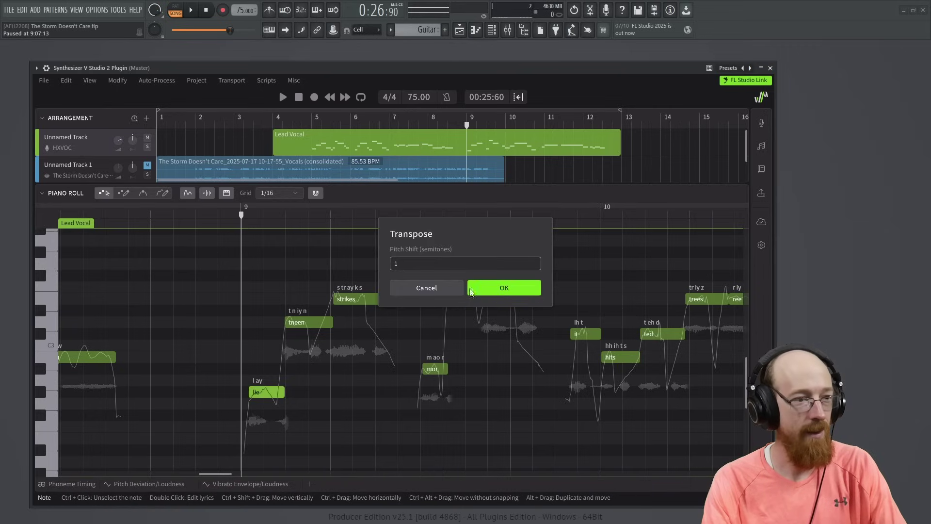
click(480, 290)
Play the line and try transposing the "mor" note up 1 semitone, listening to it from bar 9.
key(space)
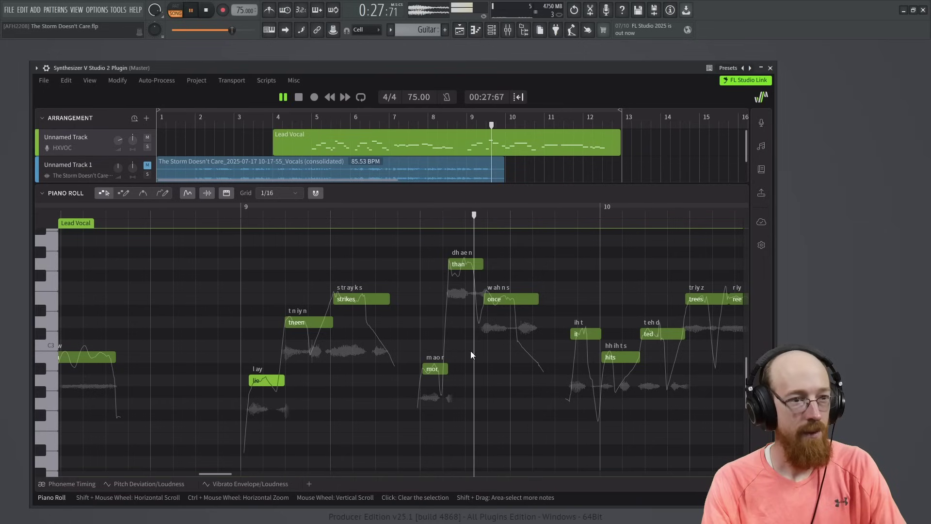
key(space)
click(437, 369)
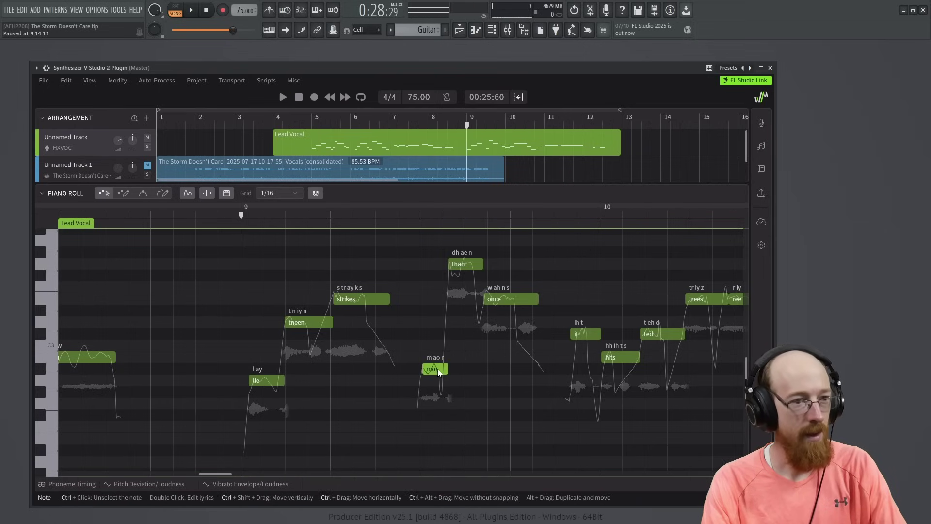
key(alt+t)
text(2)
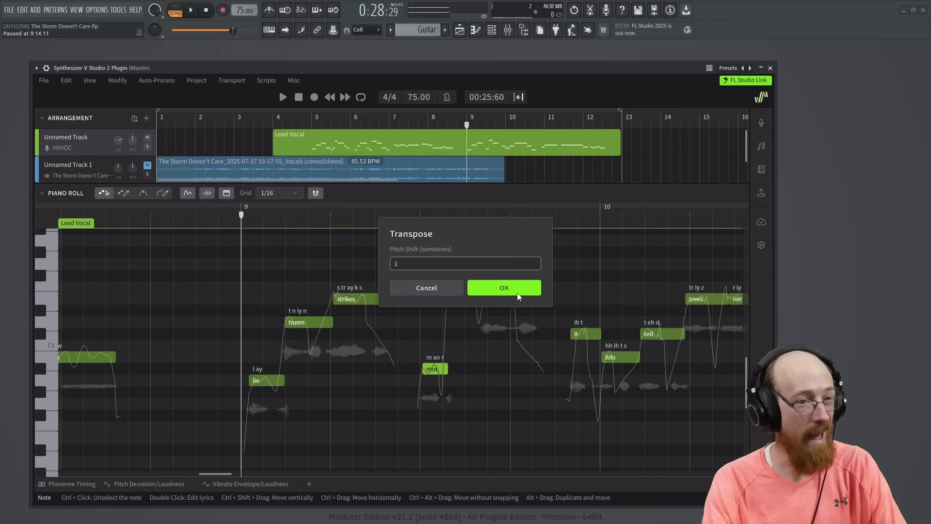
click(518, 289)
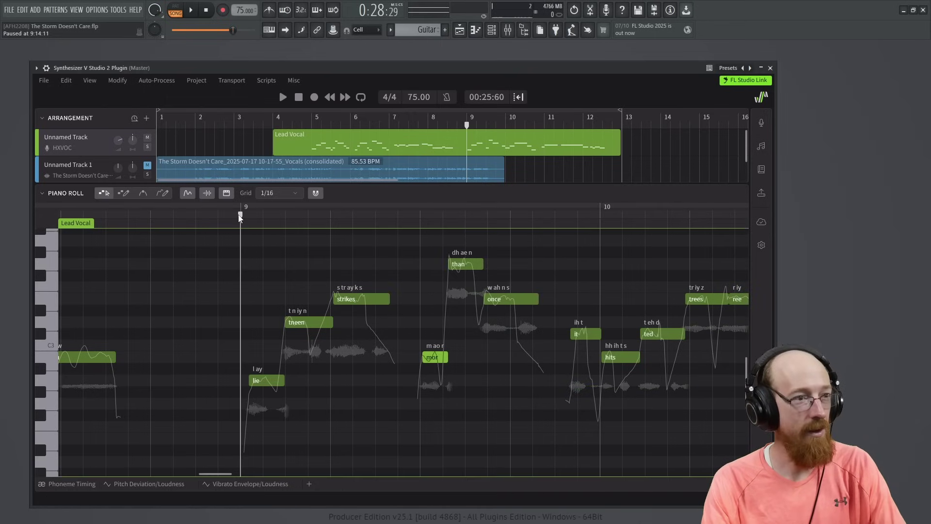
key(space)
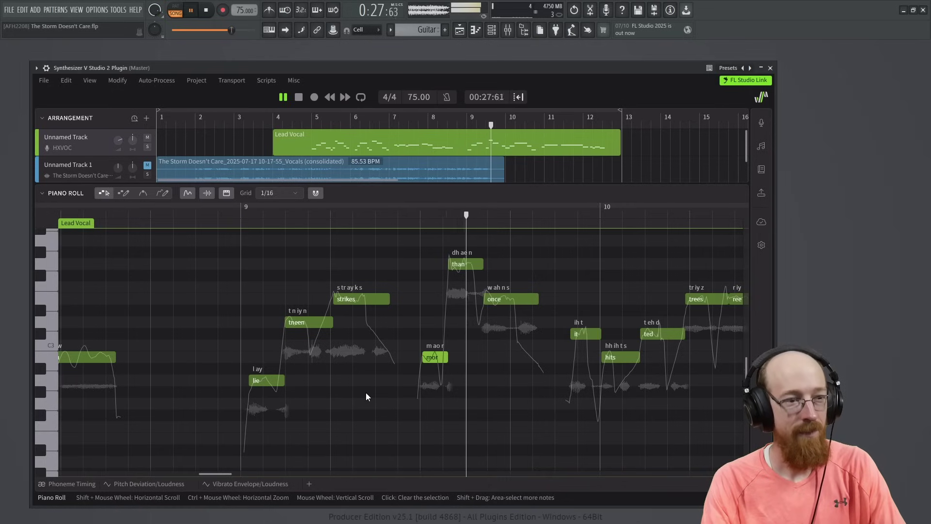
key(space)
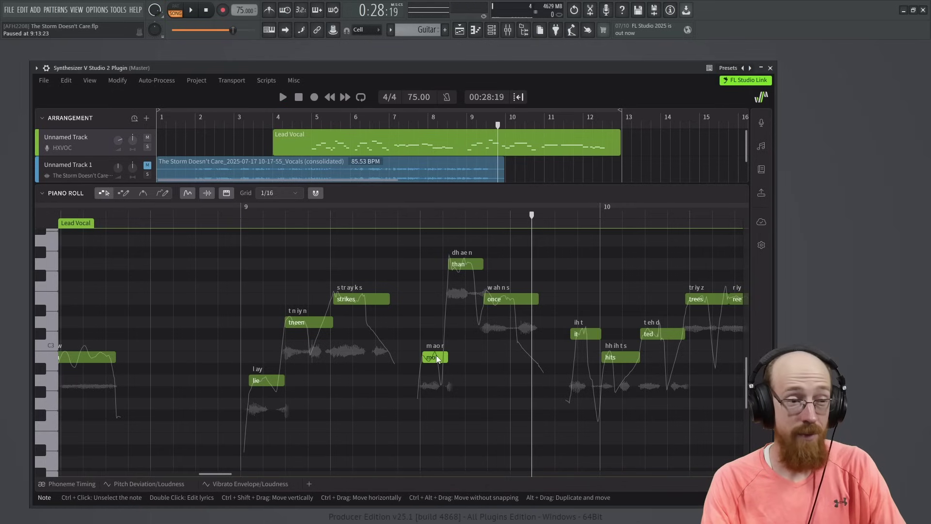
Try raising the "mor" note by another 1 semitone and play the line from bar 9.
key(ctrl+t)
text(1)
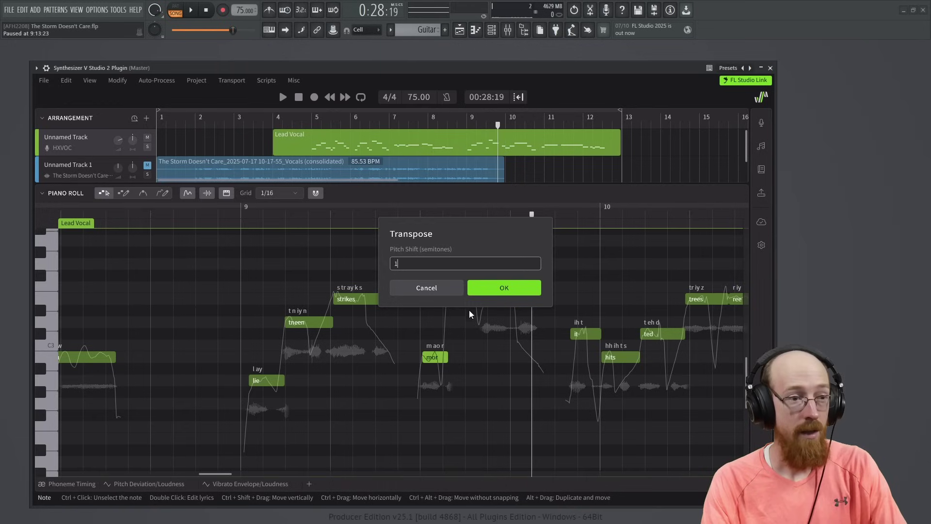
click(501, 283)
click(239, 215)
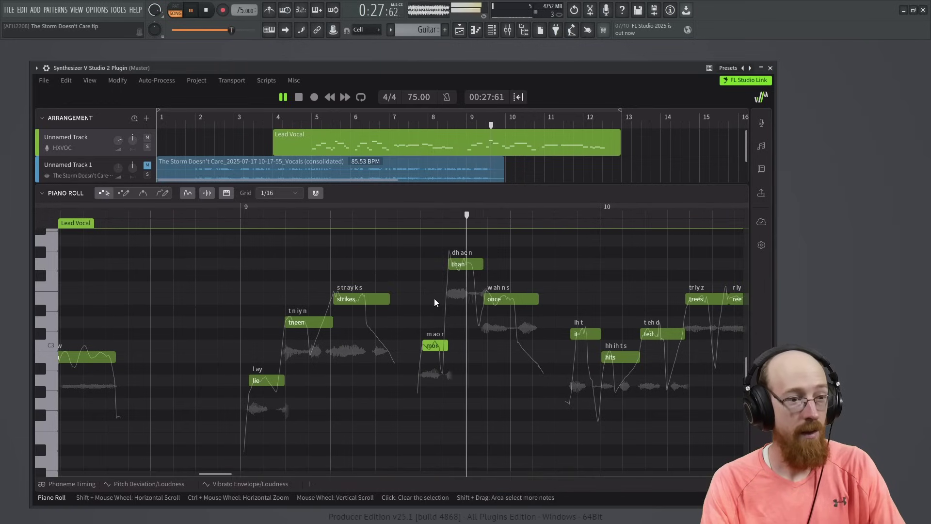
key(space)
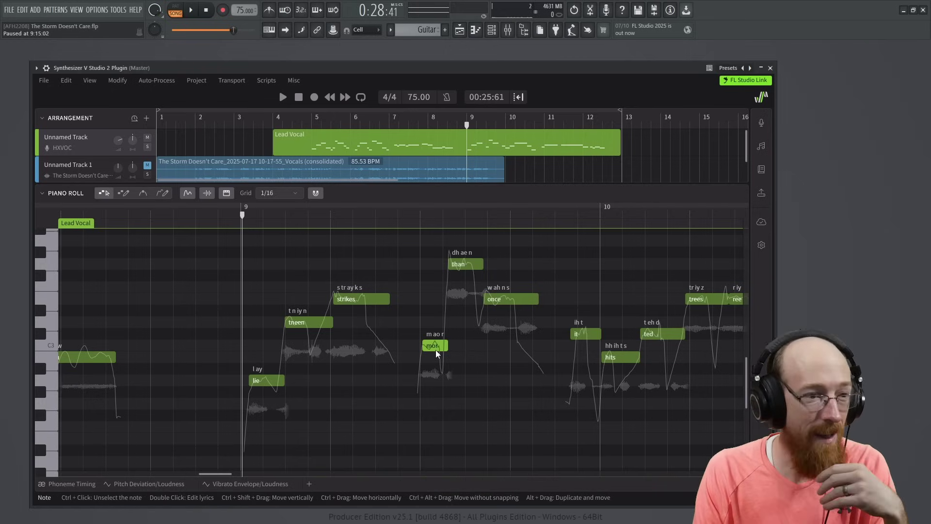
Lower the "mor" note to the same pitch as "lie" and play the line from bar 9 to check it.
drag(435, 345, 434, 380)
key(space)
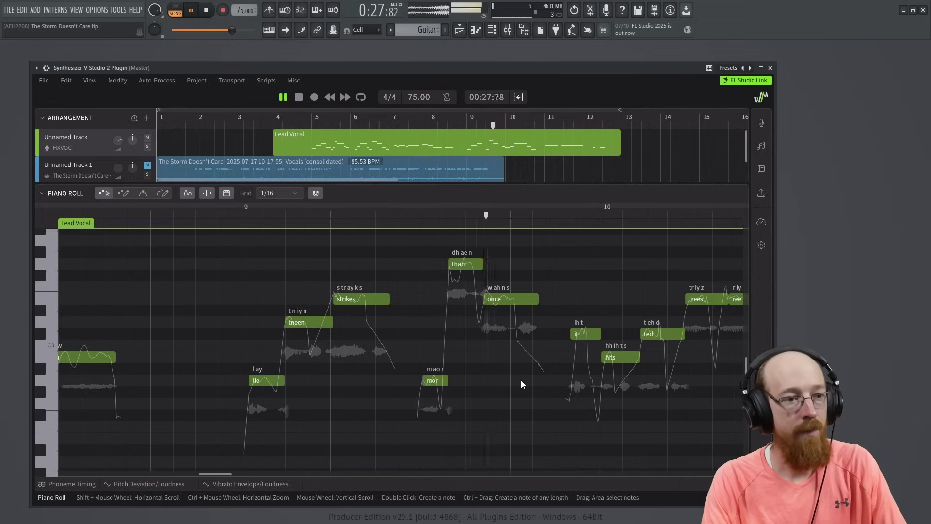
key(space)
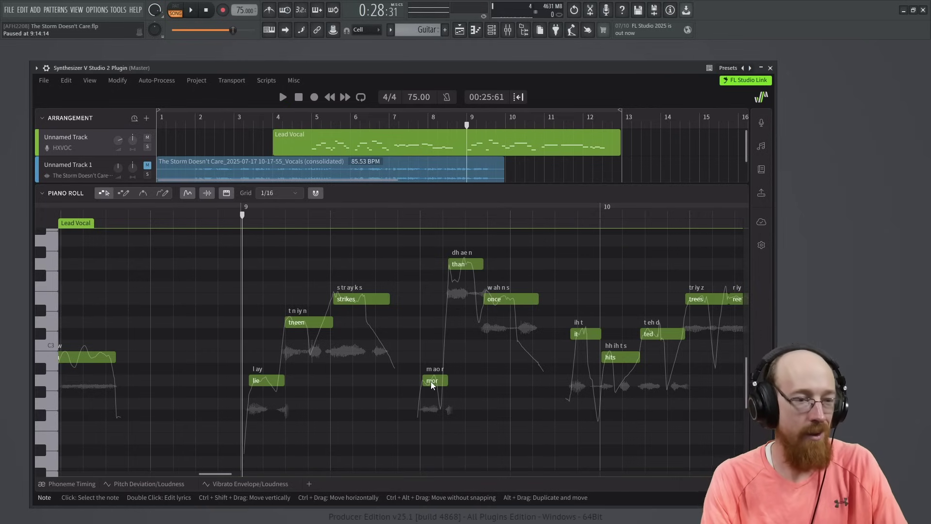
click(240, 214)
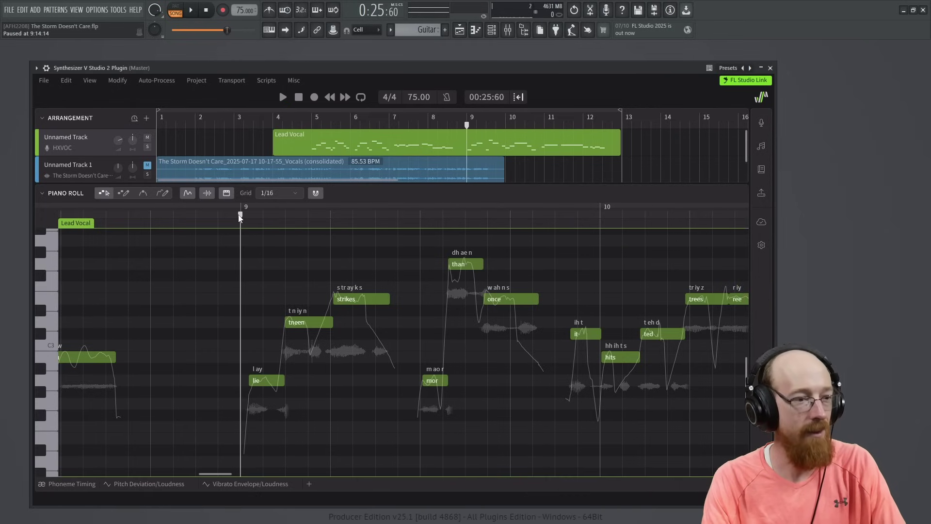
key(space)
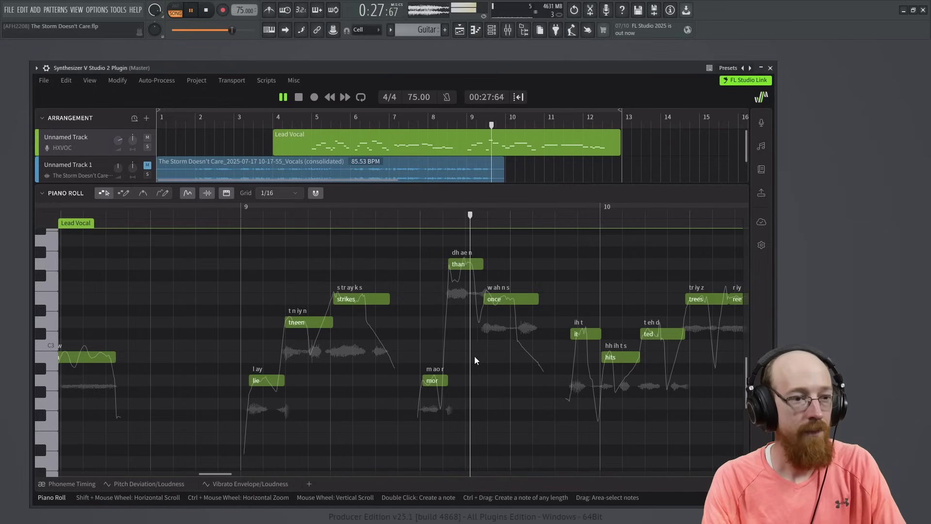
key(space)
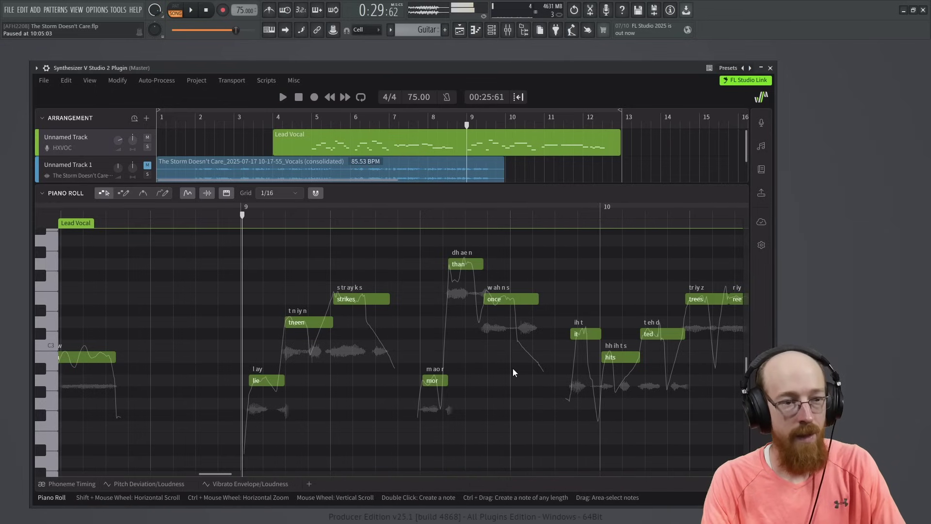
Trim the start of the "it" note before bar 10 slightly and replay the opening of bar 9.
drag(570, 331, 573, 338)
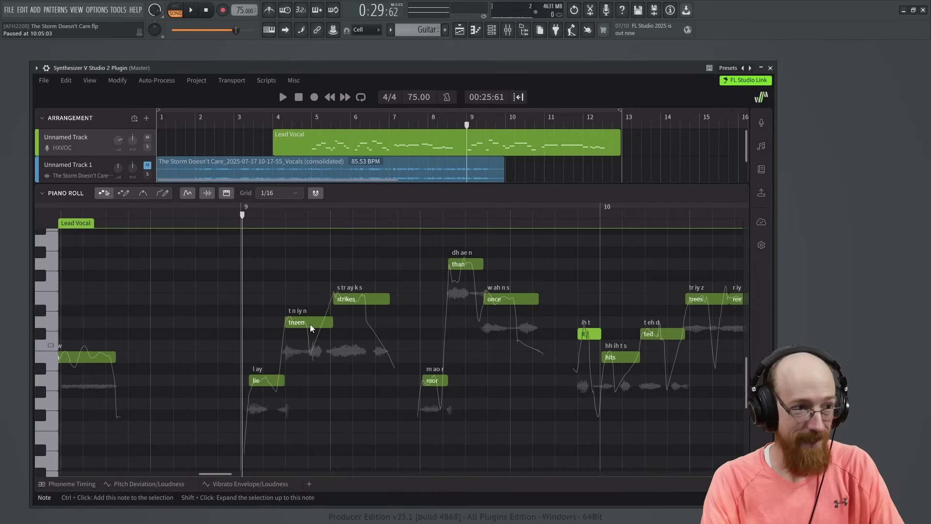
click(240, 212)
key(space)
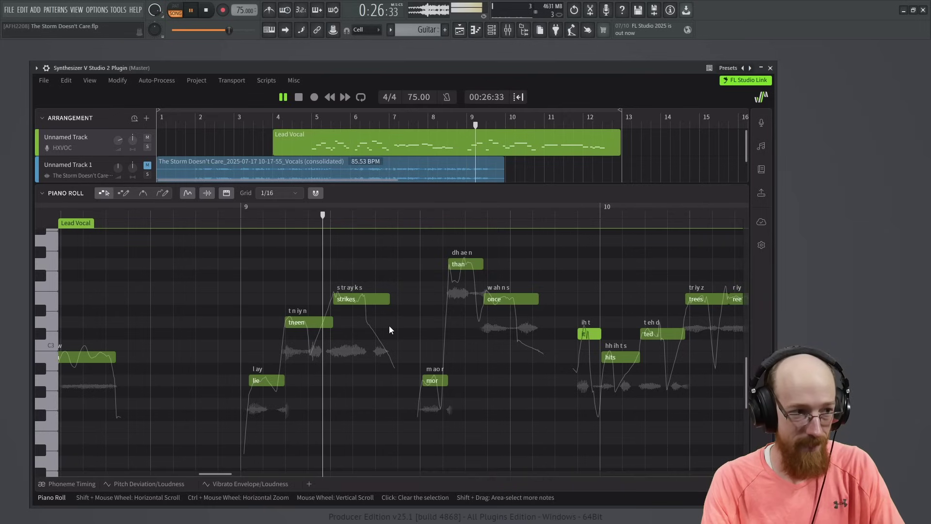
key(space)
Change the "lie" lyric to "lightning" and the following "tneen" lyric to "+".
double_click(269, 381)
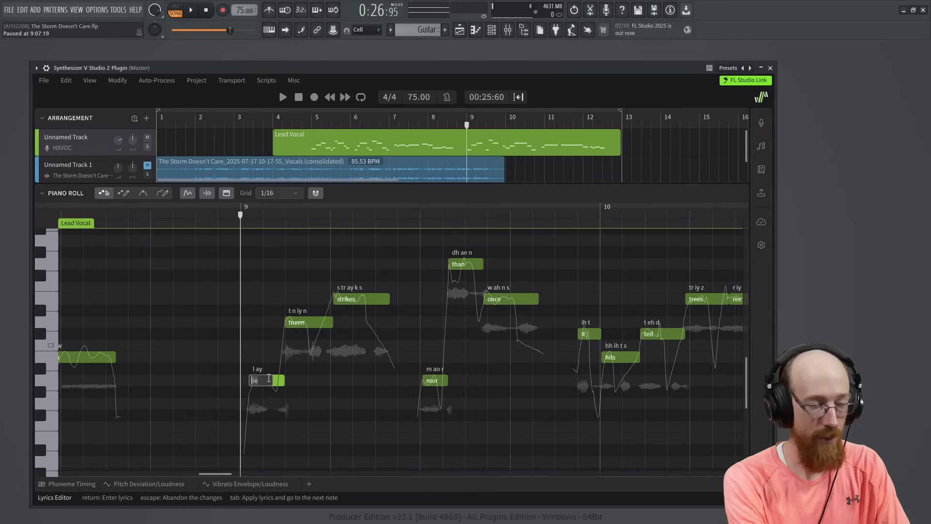
key(Return)
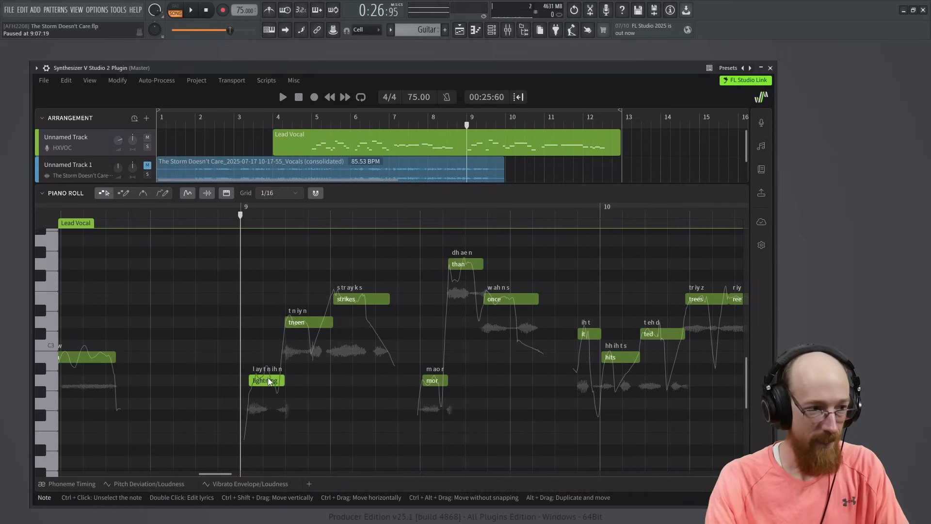
double_click(305, 324)
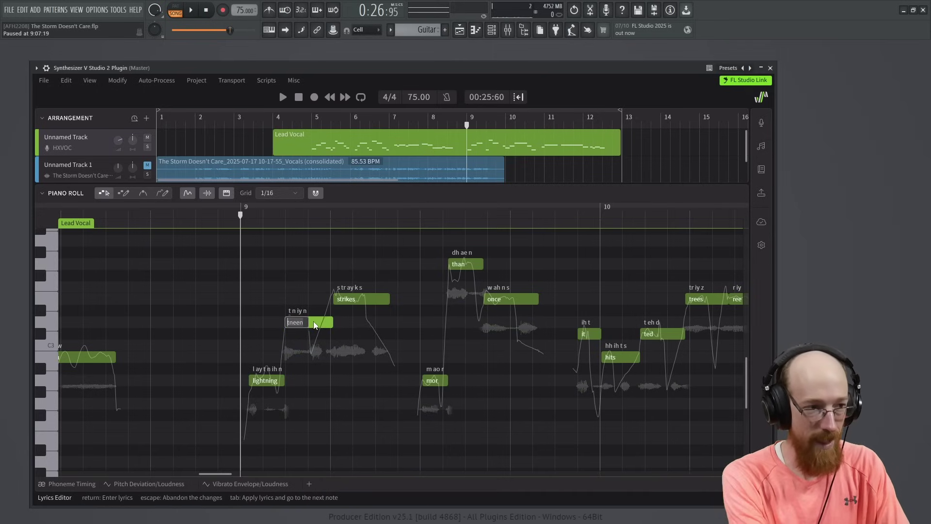
text(+)
key(Return)
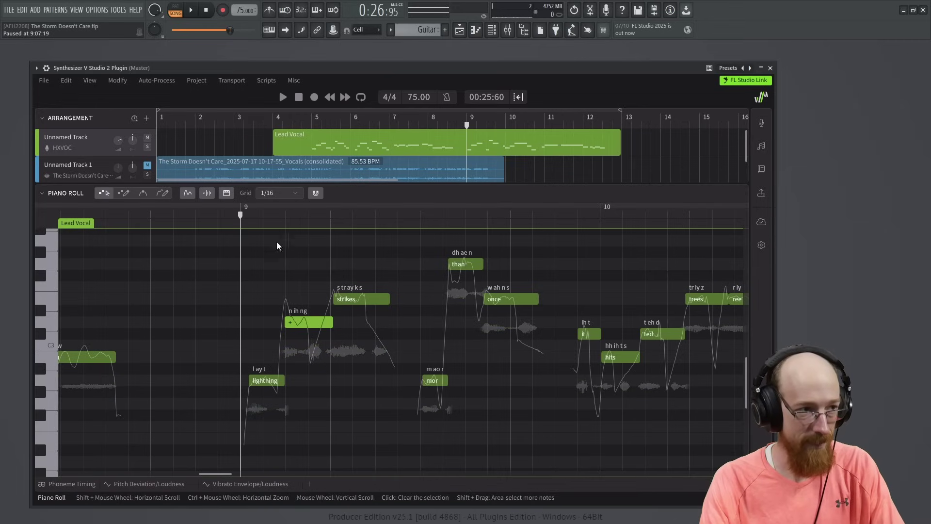
Play the "lightning strikes" line from just before bar 9 through the end of bar 10.
key(space)
drag(238, 216, 225, 217)
key(space)
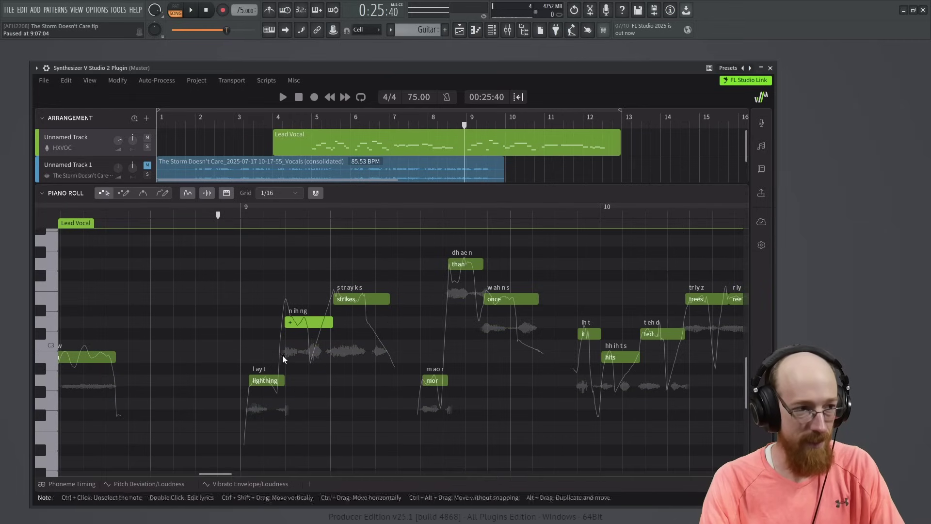
key(space)
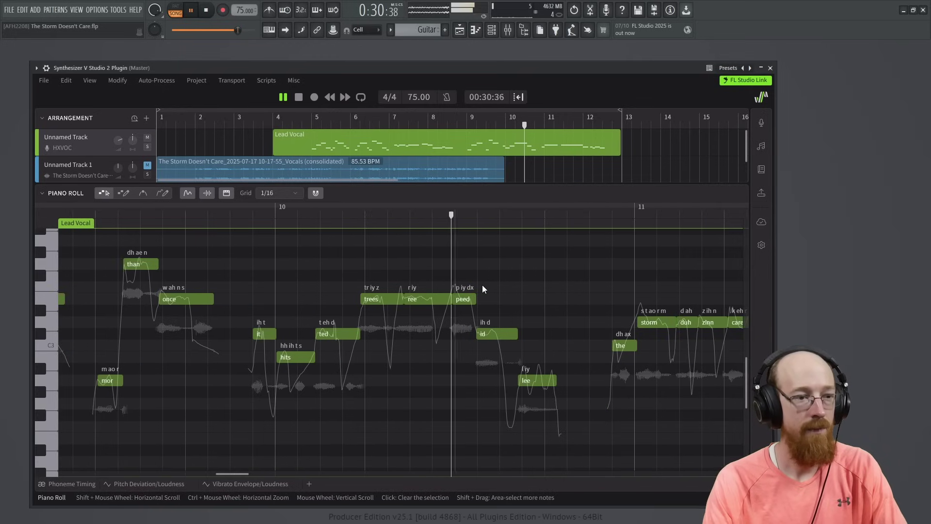
key(space)
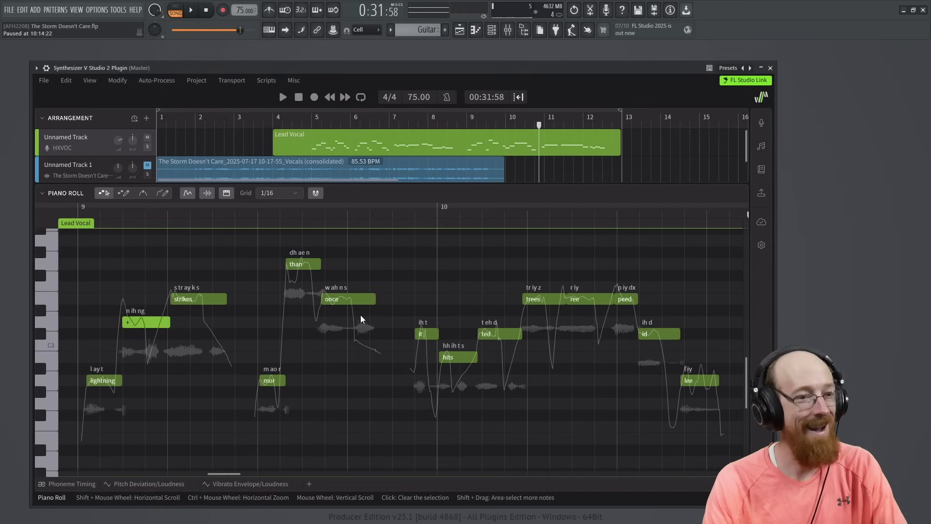
Change "ted" to "dead", lower "it", "dead" and "id" by one semitone, lengthen "hits" starting at bar 10, and play the line.
scroll(417, 320, right, 4)
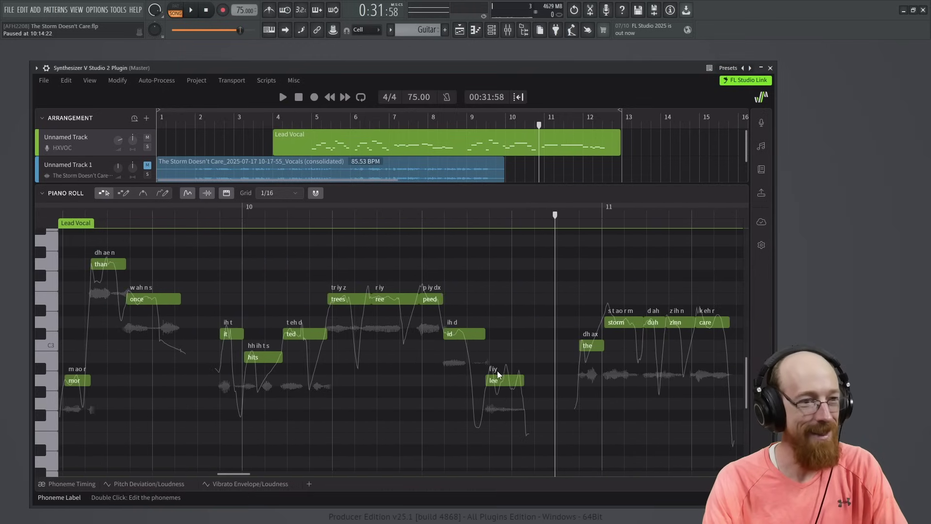
key(ctrl+z)
key(space)
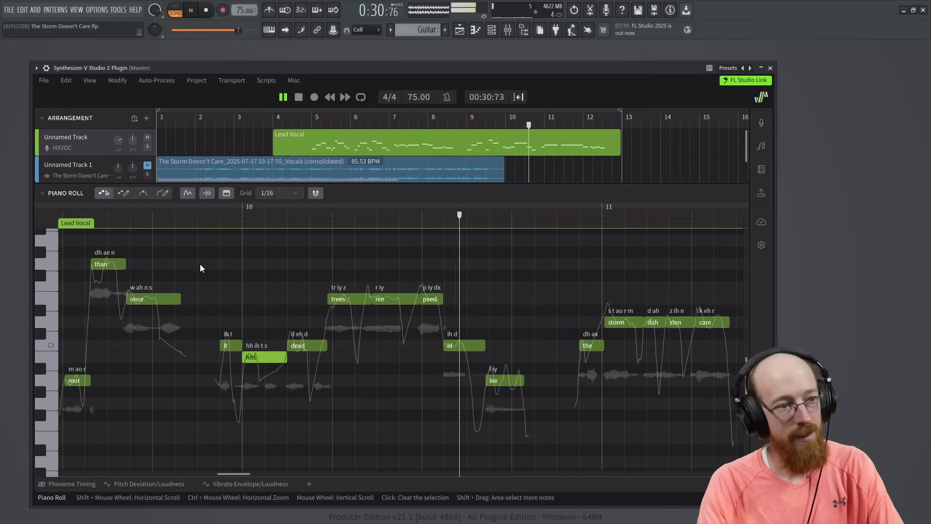
Play the "it hits dead trees" line from just before bar 10 to the end of the phrase.
key(space)
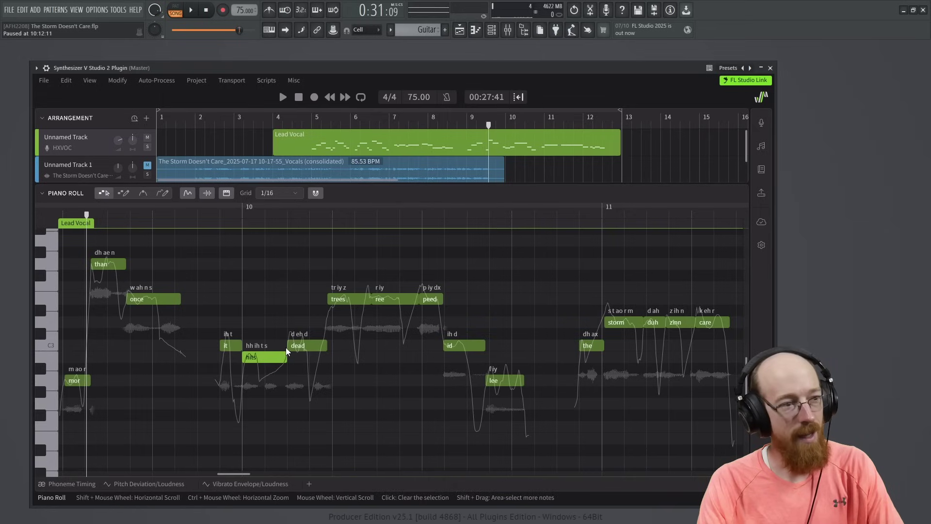
scroll(290, 194, up, 1)
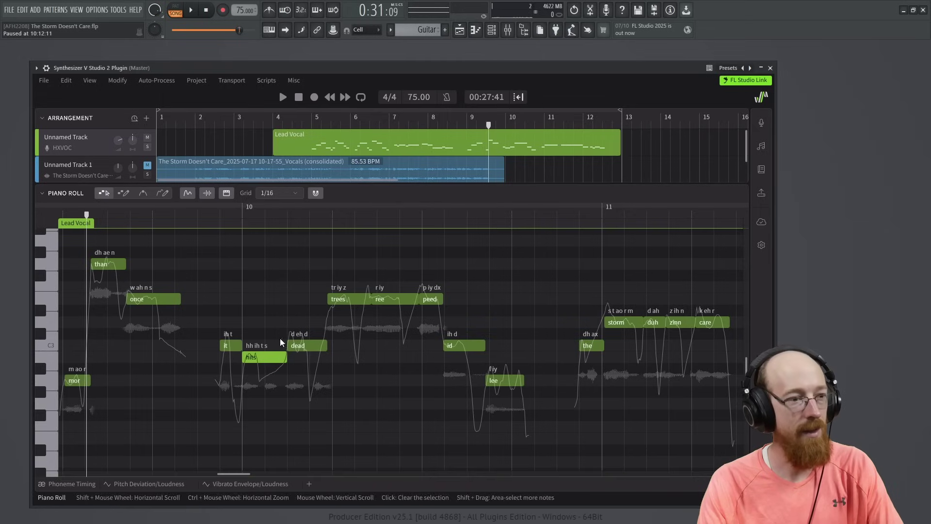
key(space)
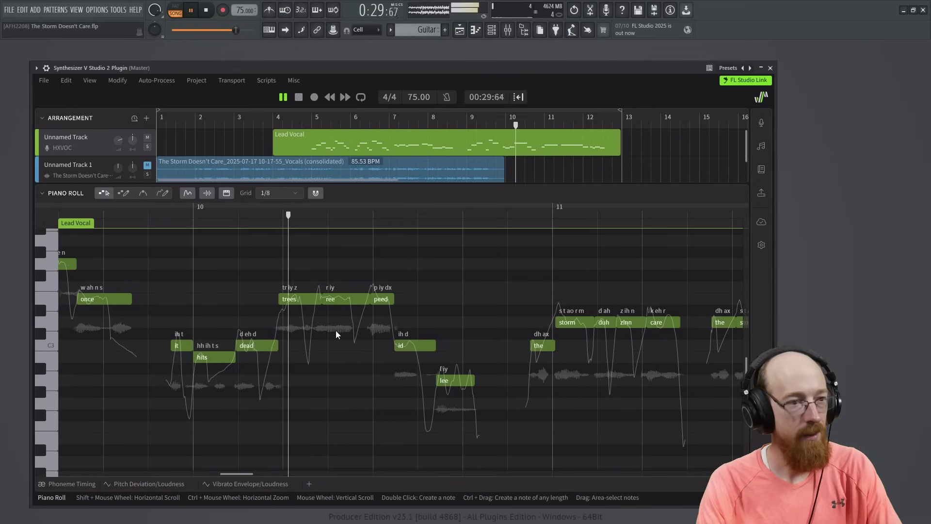
key(space)
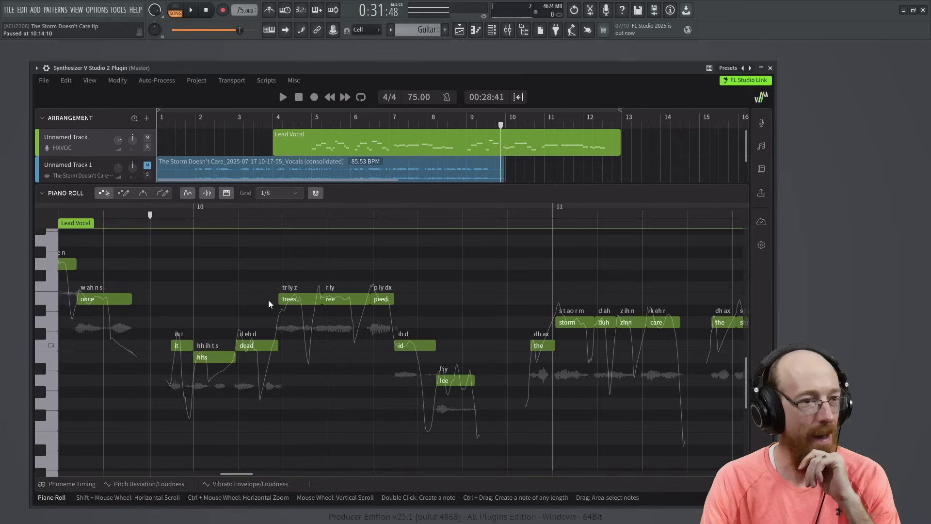
Adjust the "p" consonant of the "peed" note in bar 10 with phoneme timing and play the line.
click(80, 482)
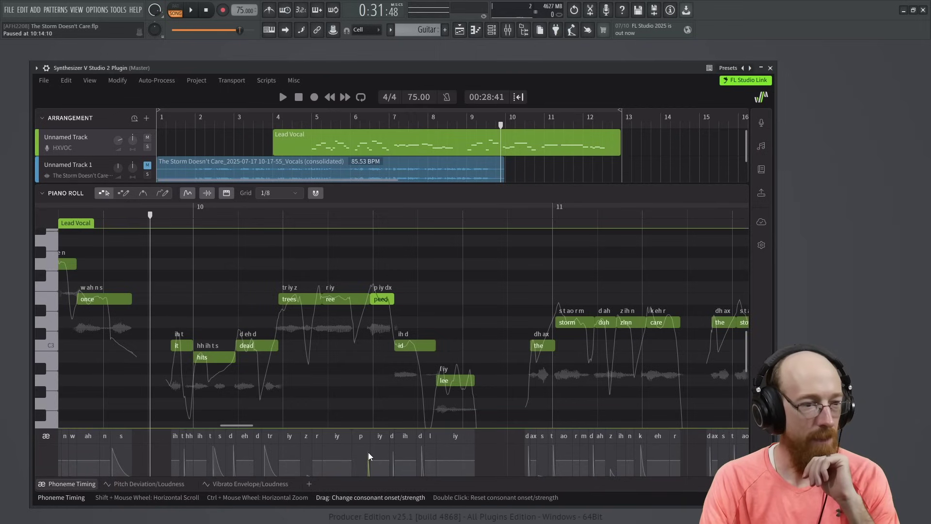
click(280, 216)
key(space)
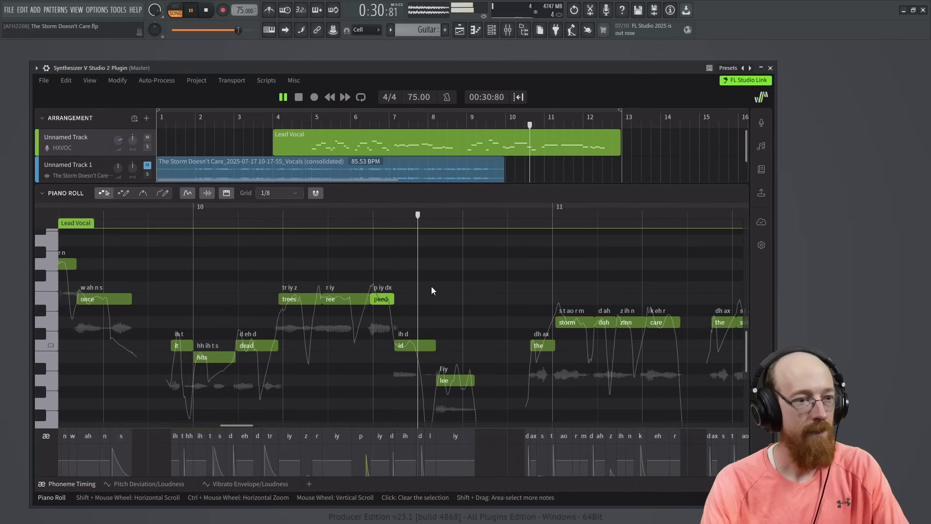
key(space)
click(147, 215)
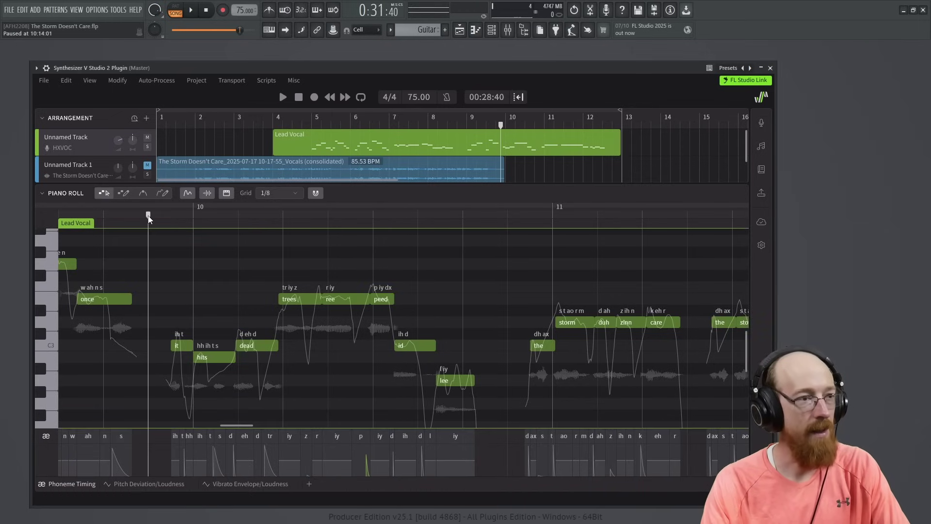
key(space)
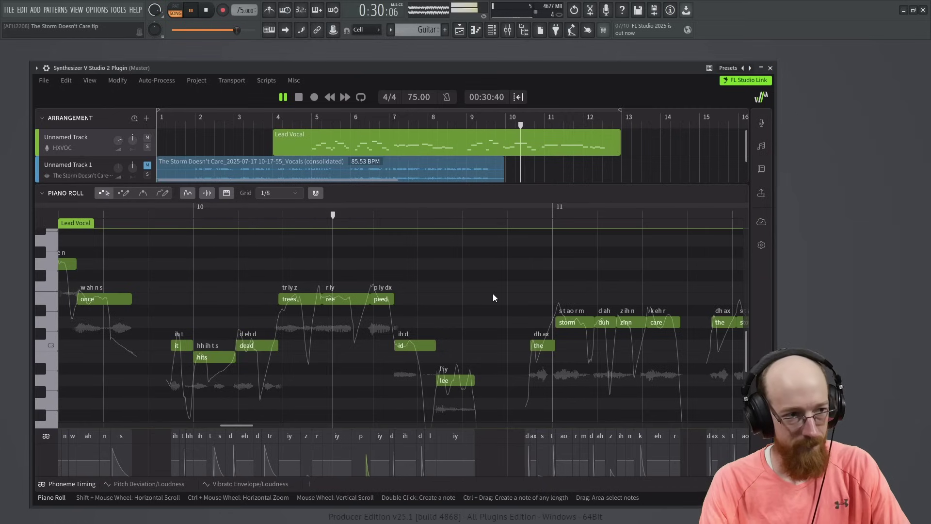
key(space)
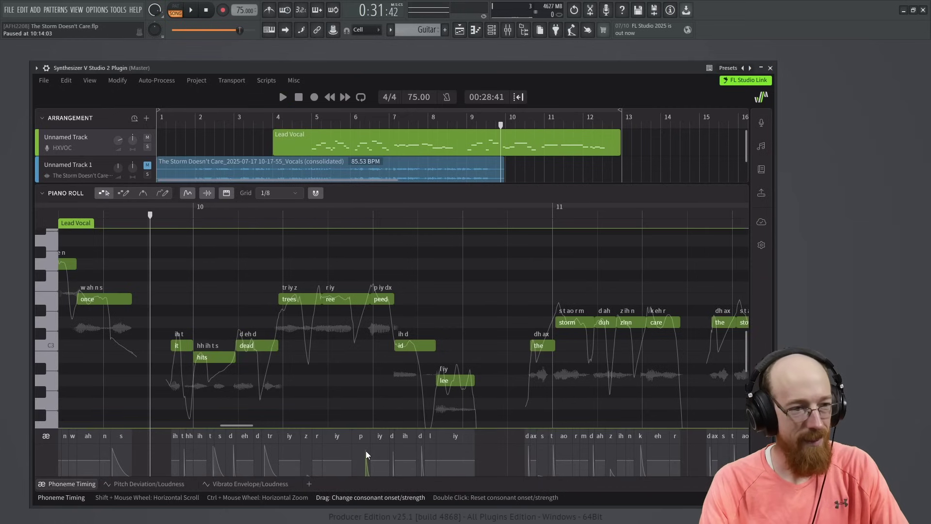
Replay the bar 10 line from just before the "it" note and hide the phoneme timing display.
click(153, 214)
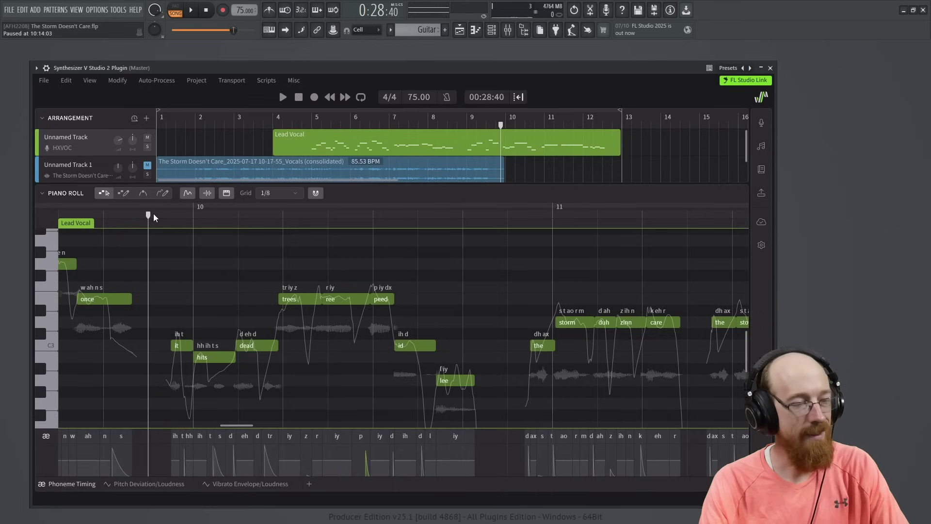
key(space)
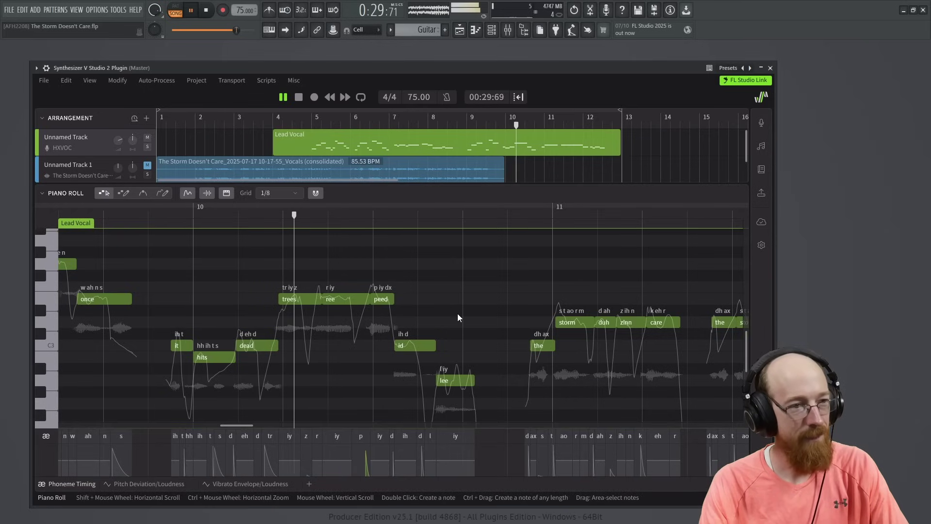
key(space)
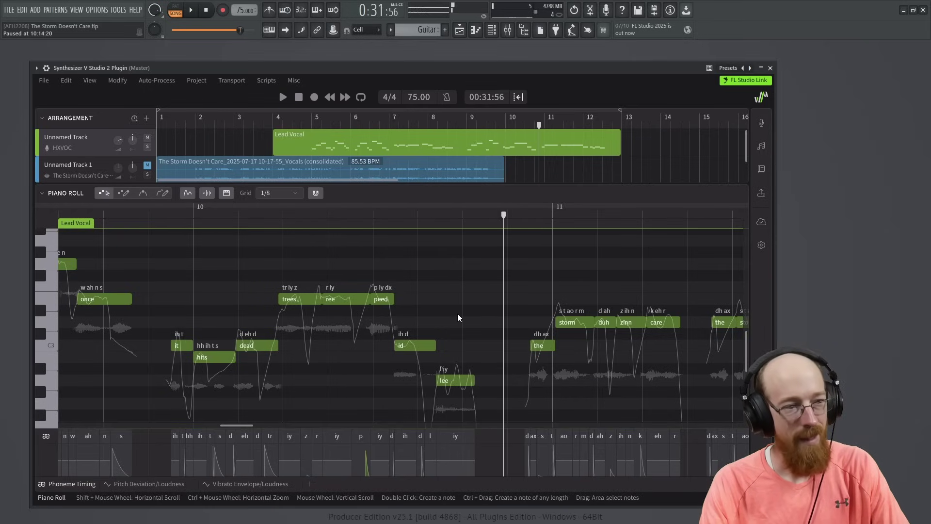
click(84, 483)
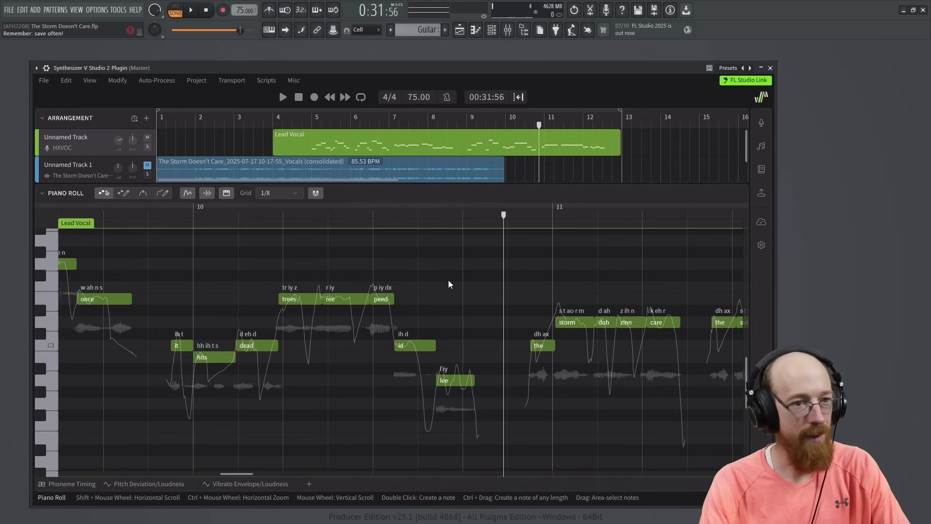
Play the "the storm" lines in bar 11 and try "doesn't" and "+" as lyrics for the first "duh" and "zinn".
key(space)
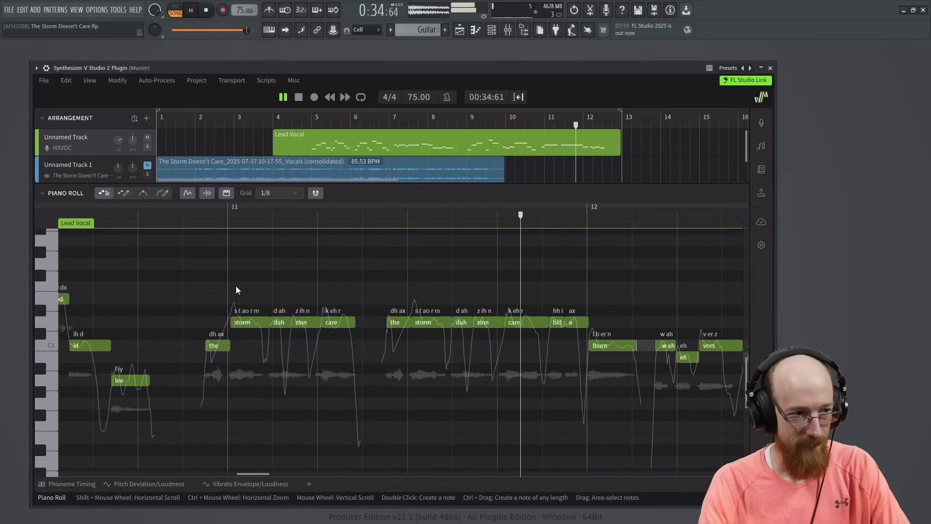
key(space)
double_click(282, 322)
text(doesn't +)
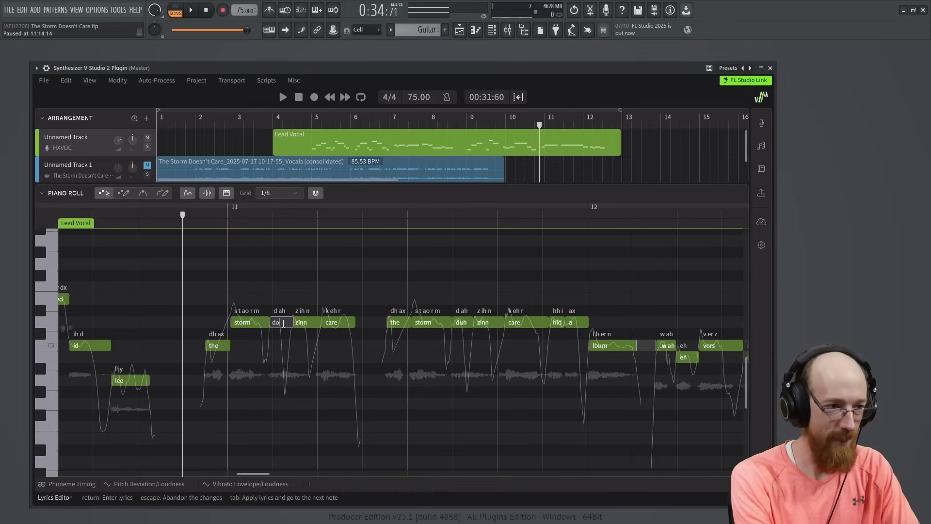
key(Return)
click(183, 209)
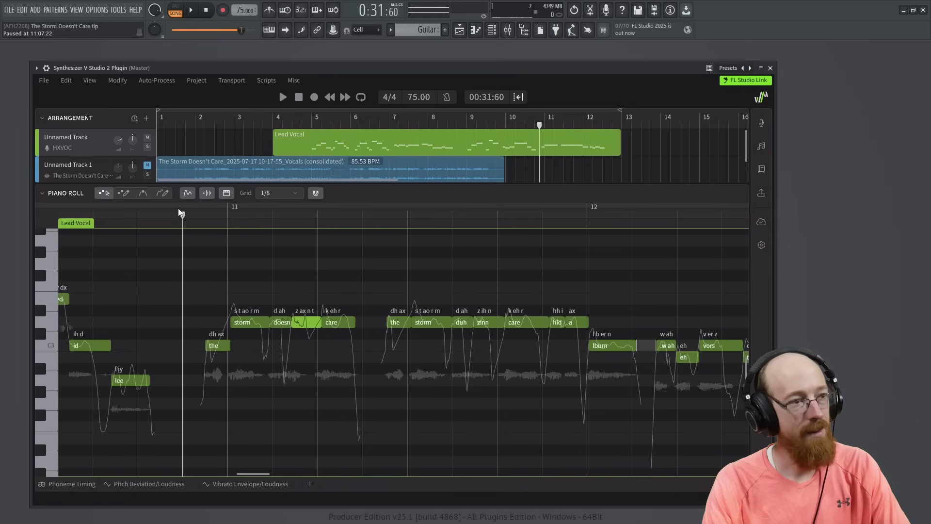
key(space)
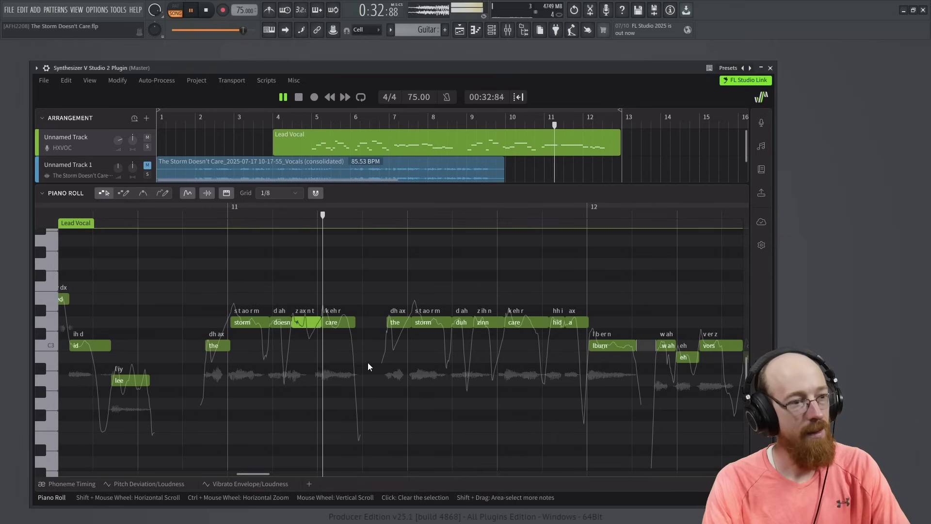
key(space)
Undo the "doesn't" and "+" lyrics and replay bar 11 with "duh" and "zinn" for comparison.
key(ctrl+z)
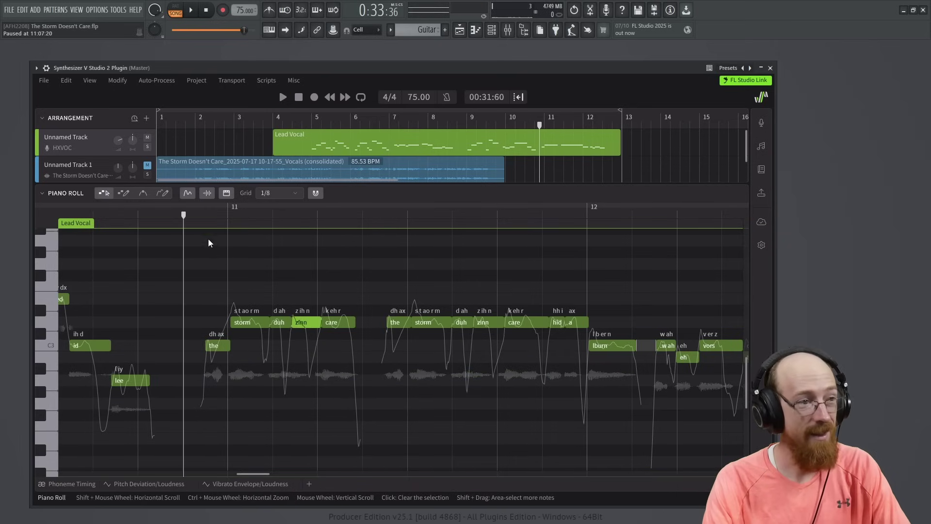
key(space)
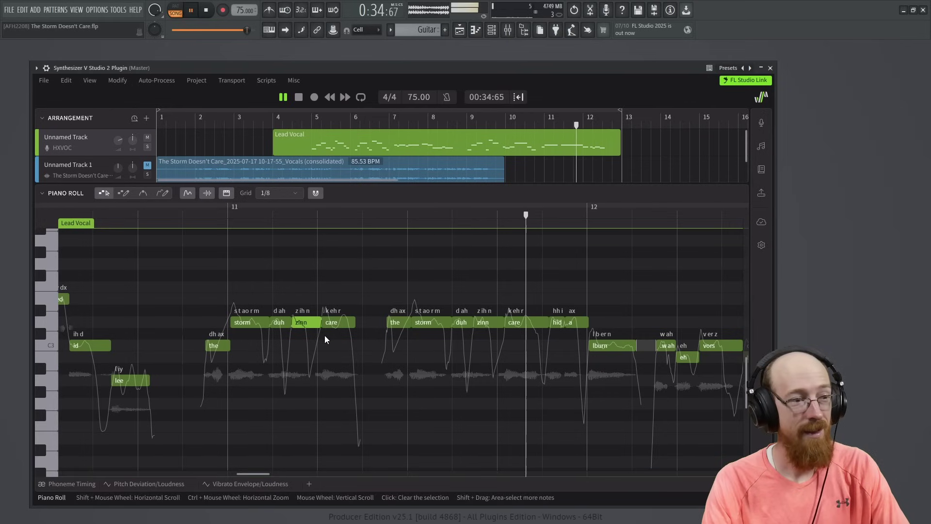
key(space)
Change the first "duh" and "zinn" to "doesn't" and "+", and "hid" and "a" before bar 12 to "it'll" and "+", and play them.
double_click(281, 322)
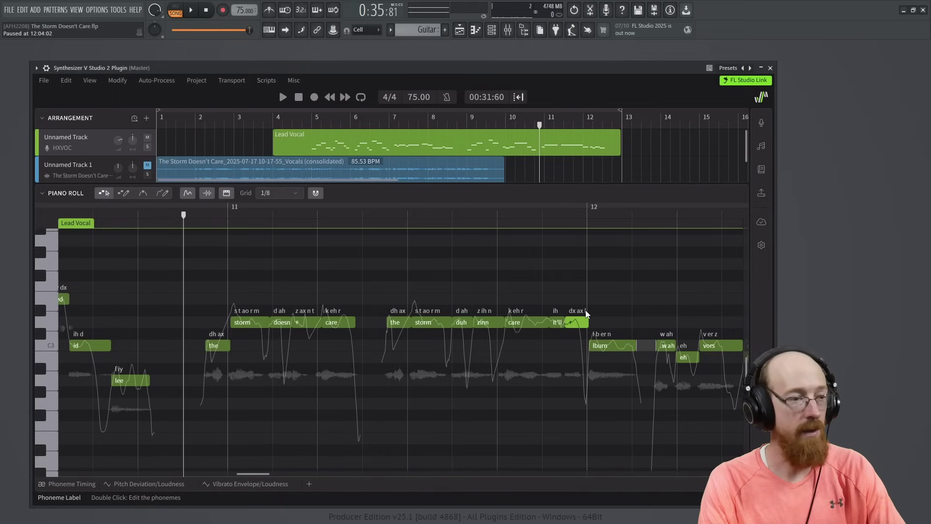
key(space)
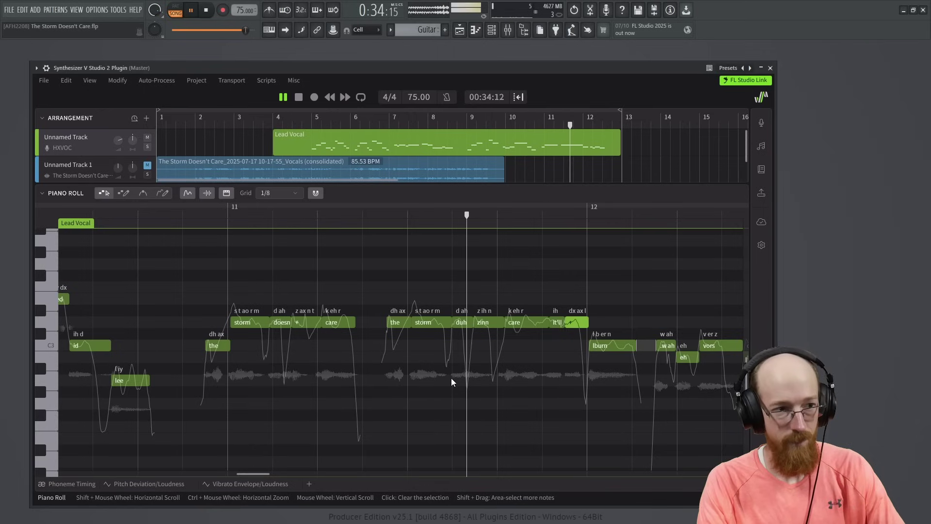
key(space)
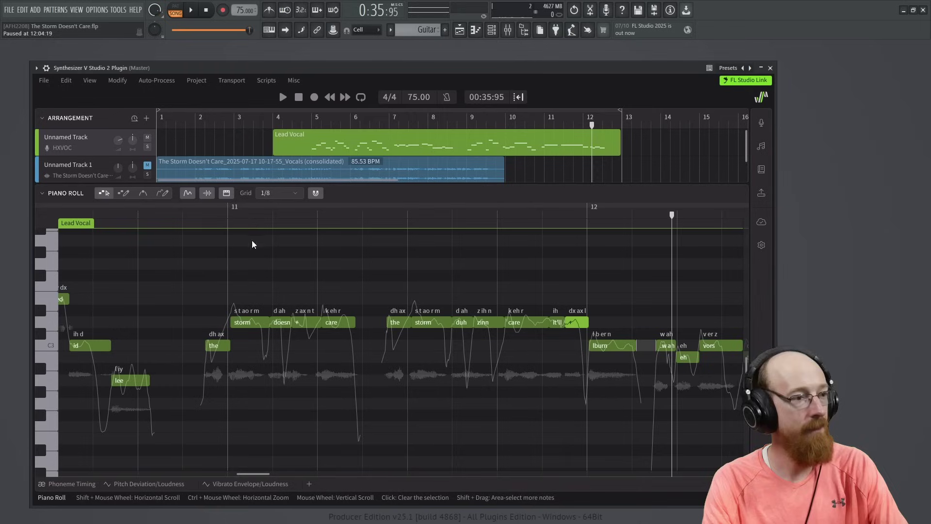
key(space)
key(space)
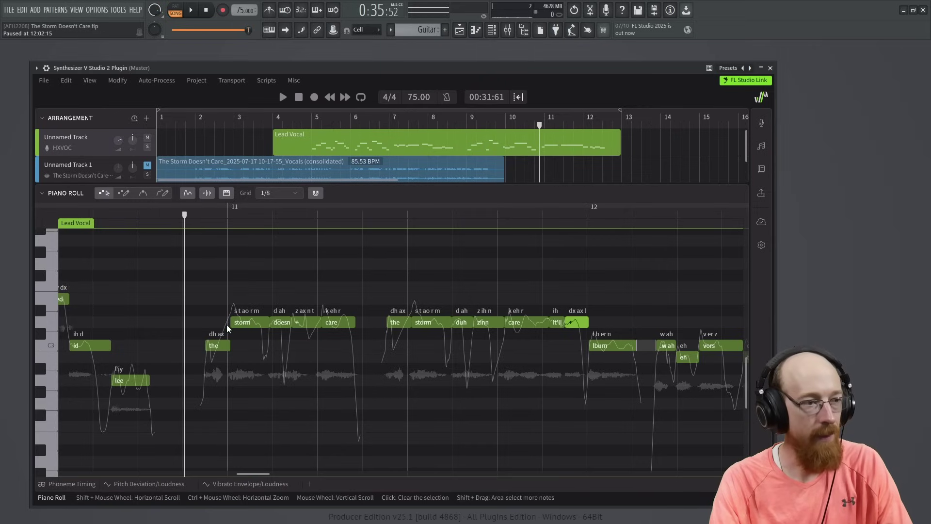
Move the starts of both "storm" and both "care" notes in bar 11 slightly earlier onto the grid lines and play the phrase.
key(ctrl+z)
drag(503, 323, 498, 323)
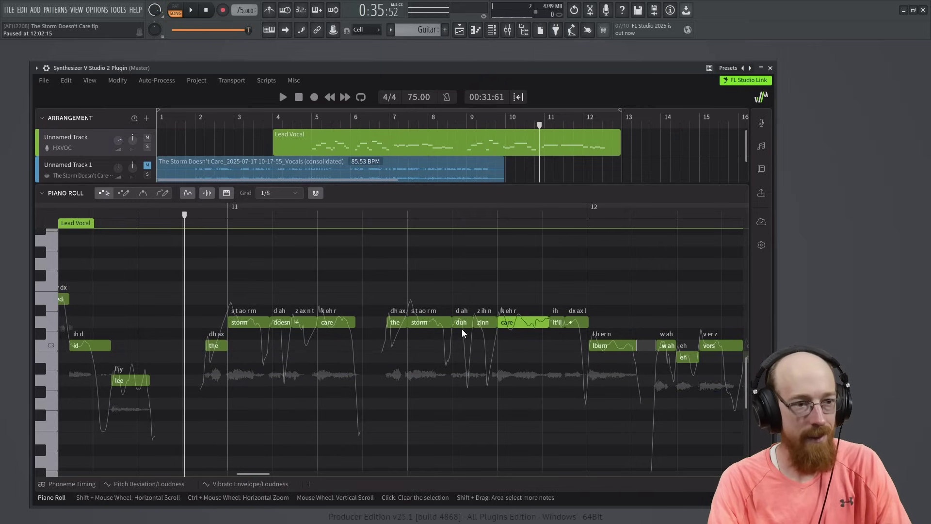
click(185, 216)
key(space)
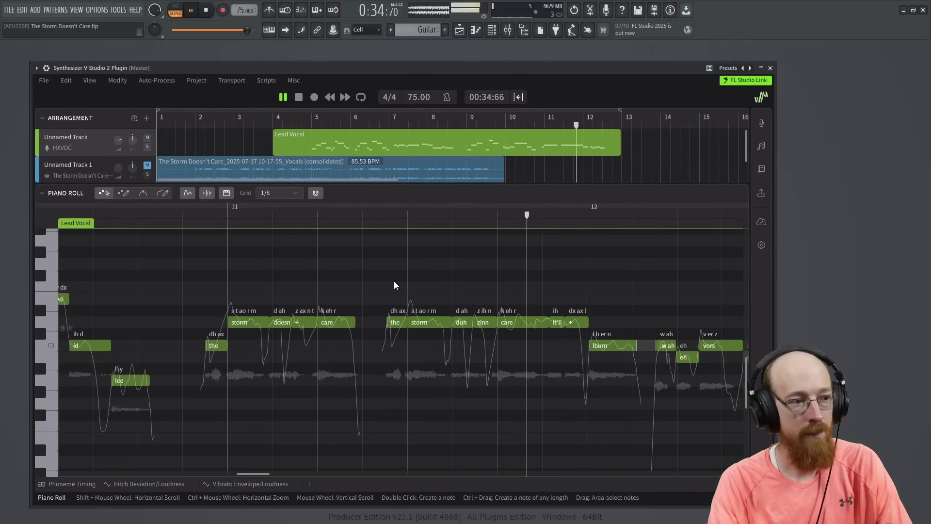
key(space)
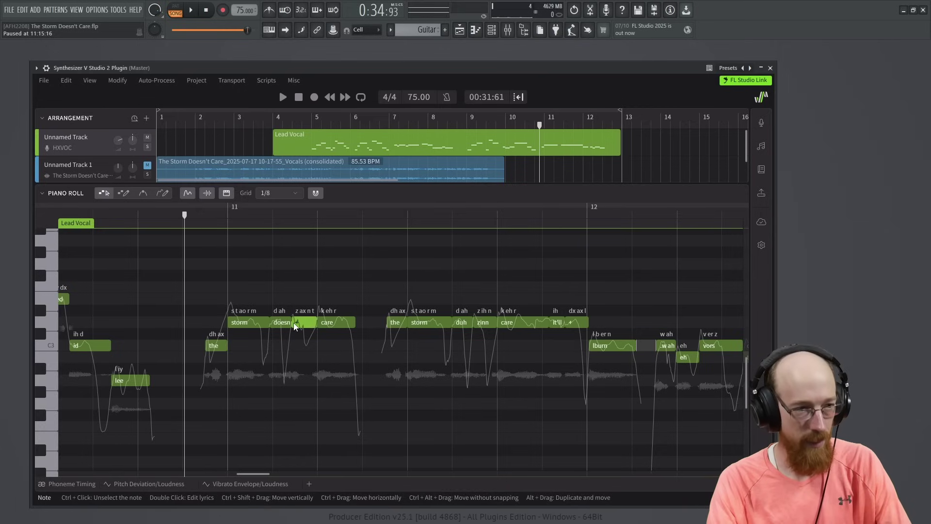
Adjust the "t" consonant of the first "doesn't" in bar 11 with phoneme timing, play the phrase, and hide phoneme timing.
click(69, 481)
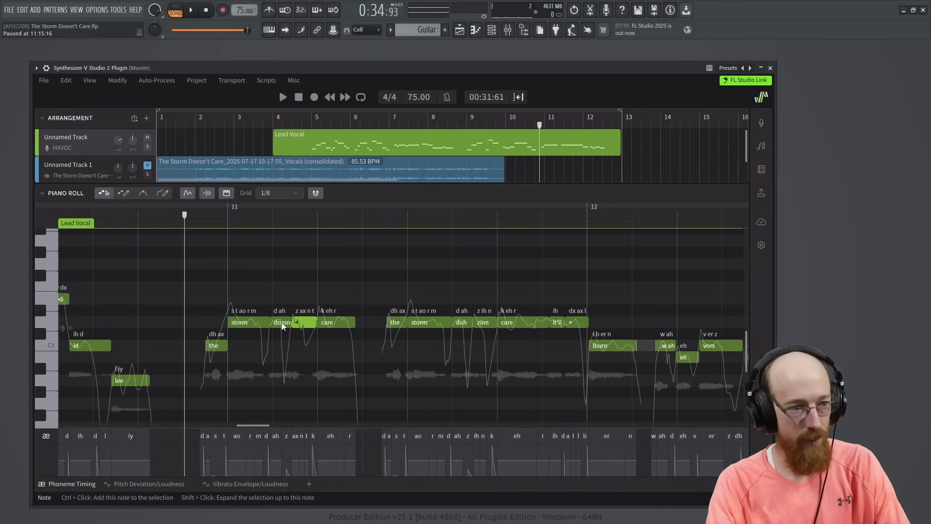
click(200, 218)
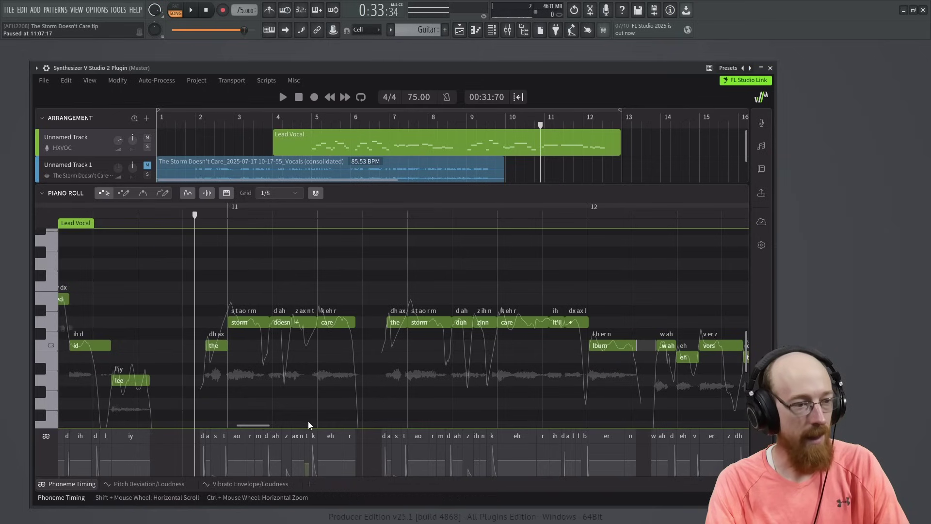
click(183, 213)
key(space)
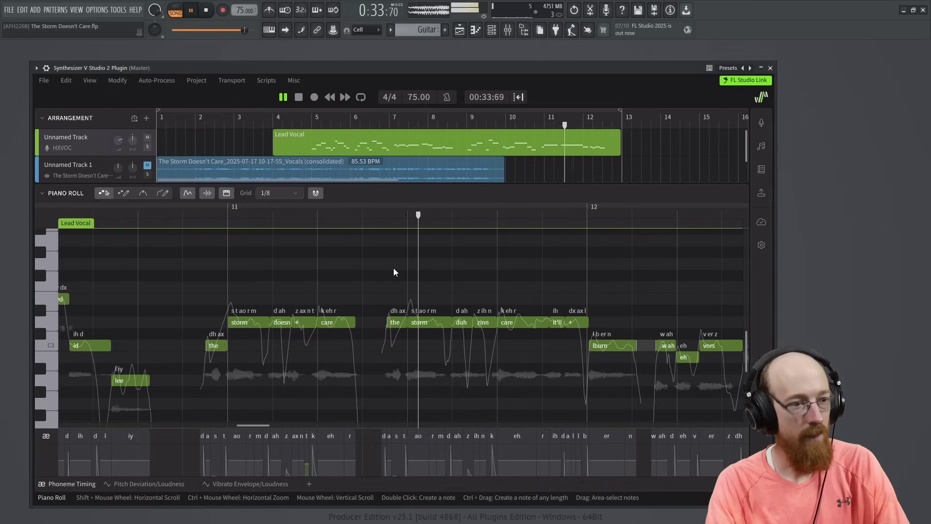
key(space)
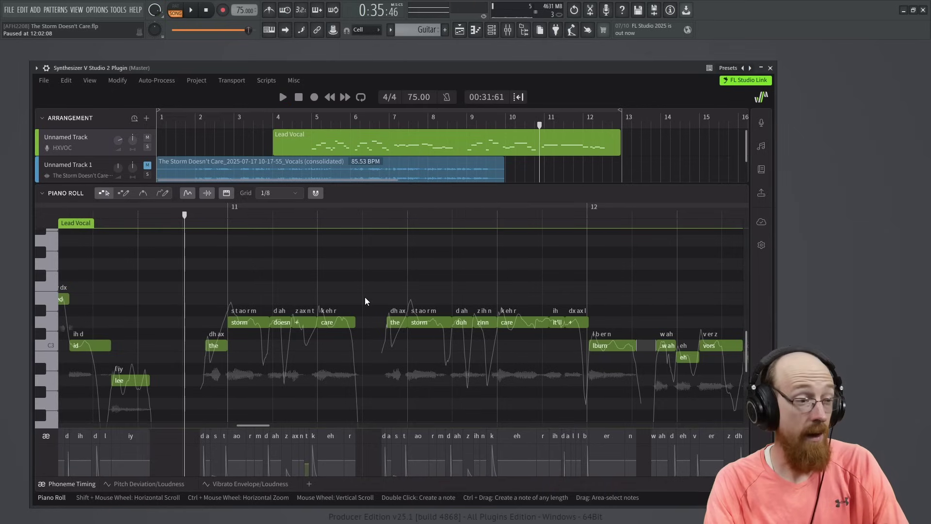
click(72, 483)
Change the "lburn" lyric at bar 12 to "burn" and play from the second "the storm" through bar 12.
click(169, 217)
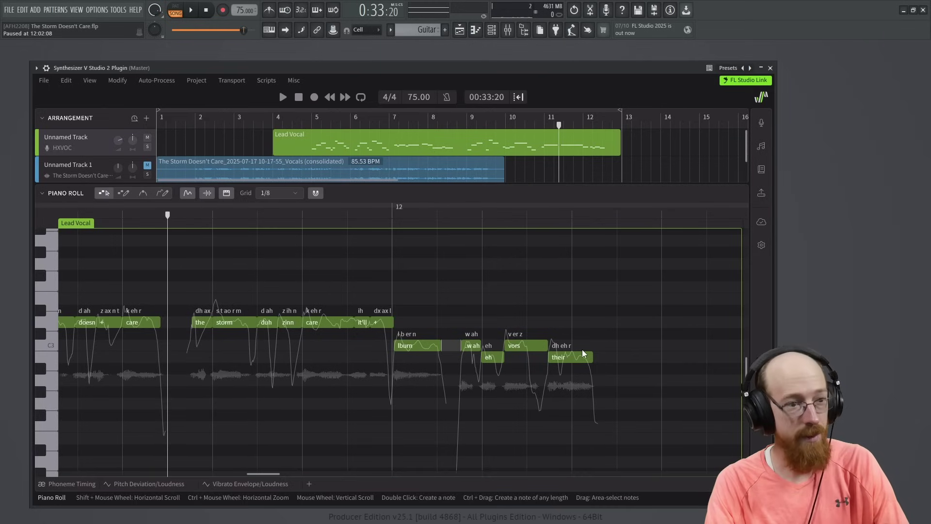
key(space)
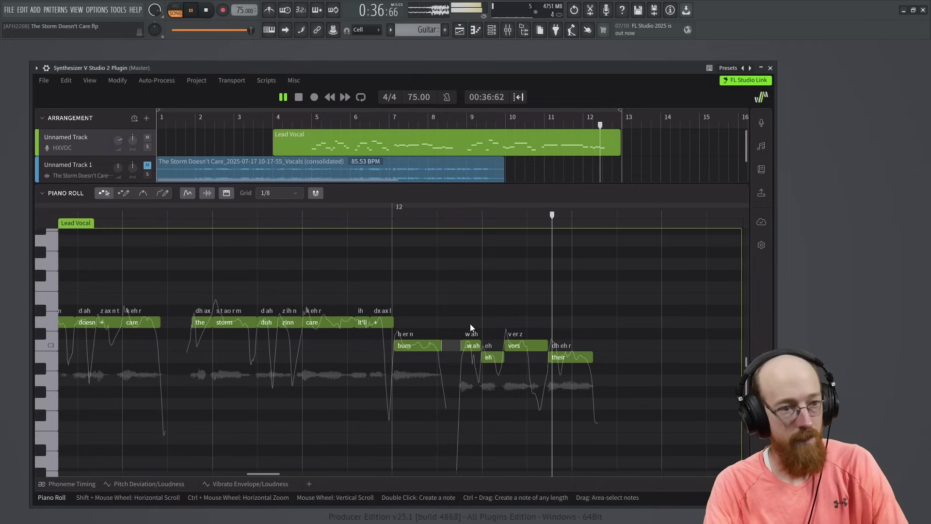
key(space)
Try a changed phonetic lyric on the note before "eh" in bar 12, undo it, and restore its leading period.
double_click(467, 348)
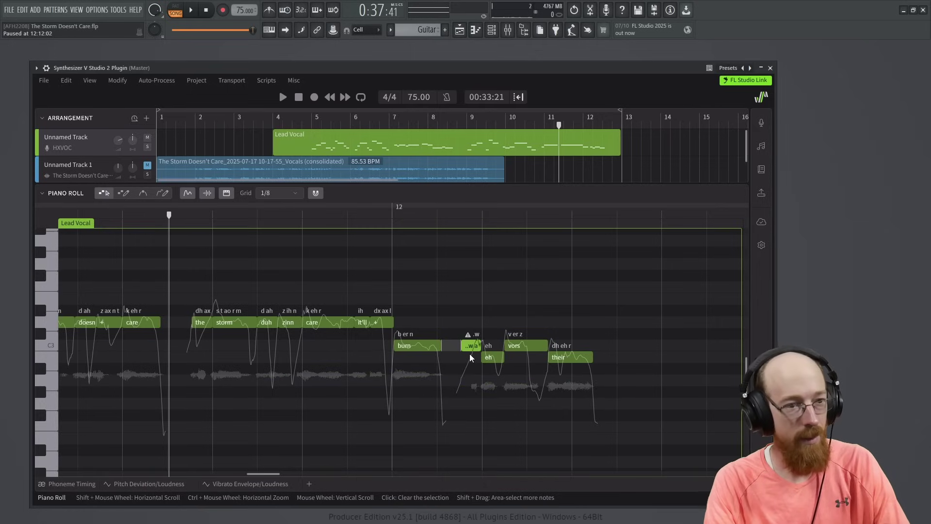
key(ctrl+z)
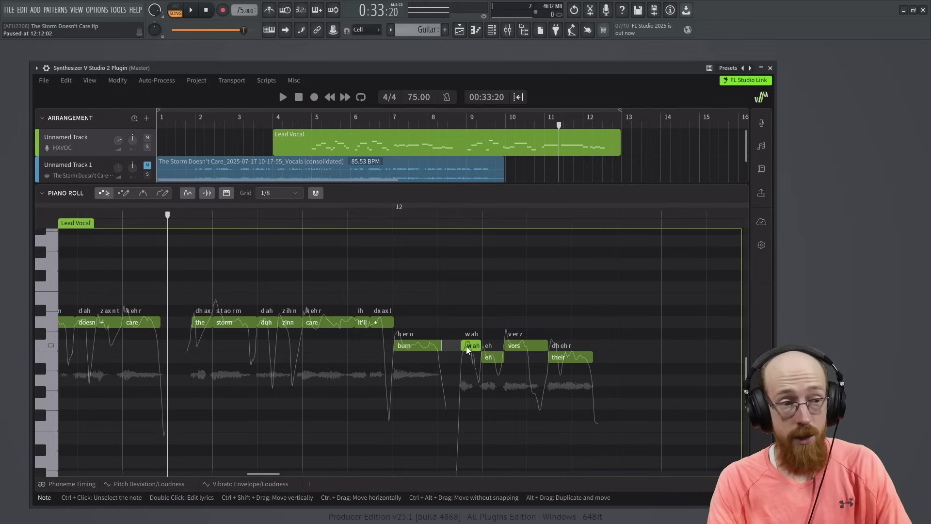
double_click(468, 350)
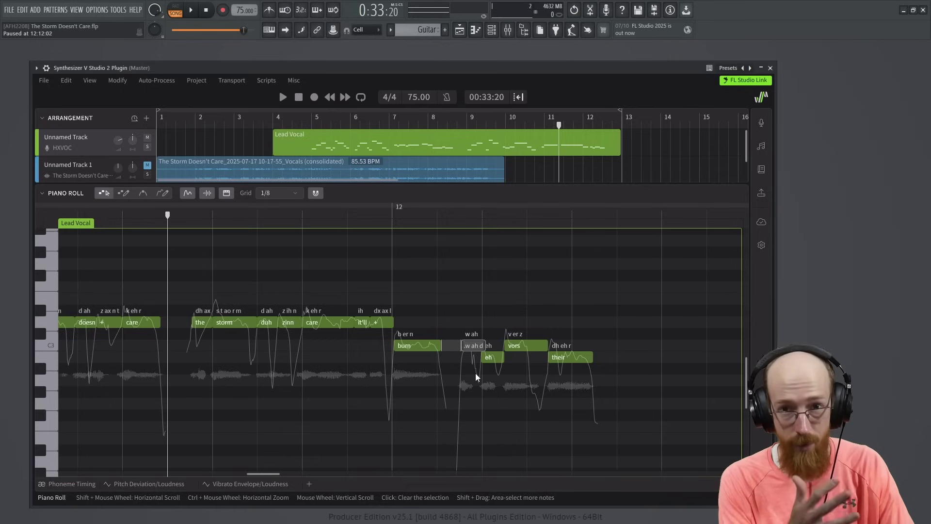
text(.)
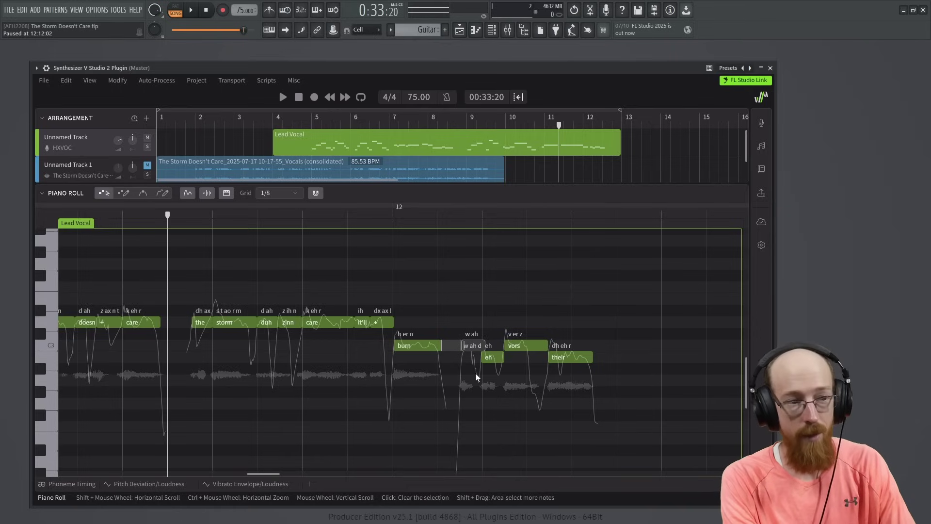
key(Return)
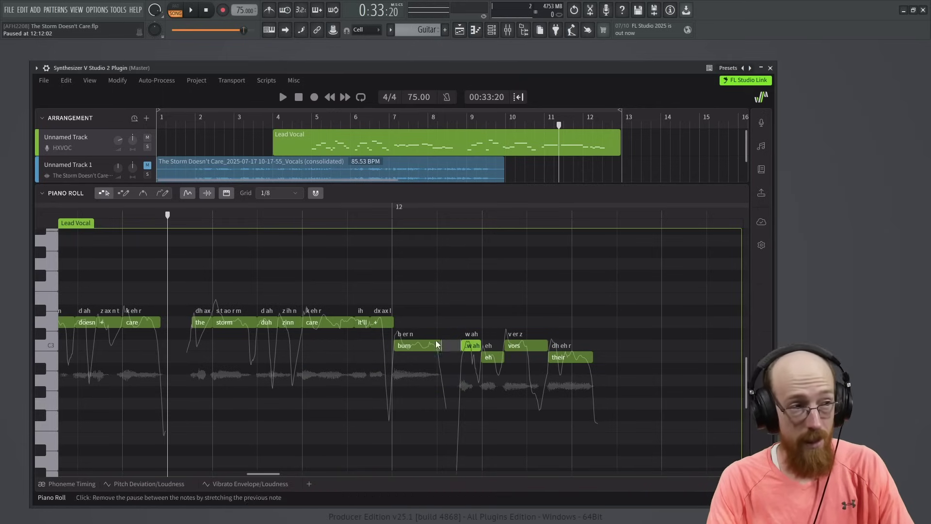
Play from the second "the storm" in bar 11 through the end of the phrase in bar 12.
click(168, 222)
key(space)
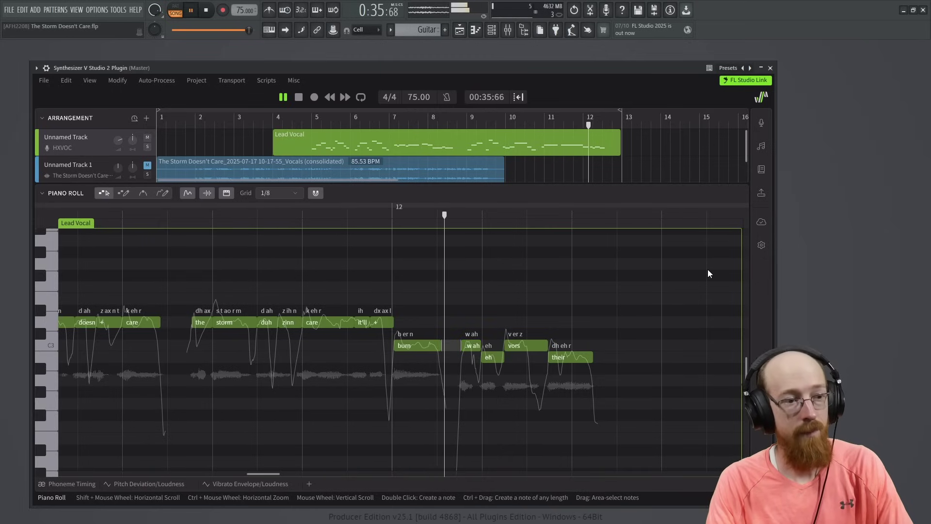
key(space)
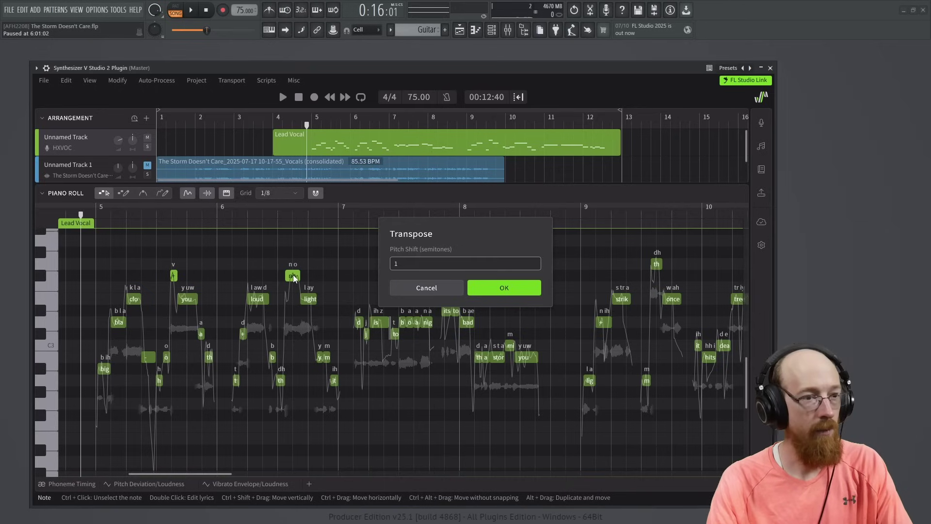
Transpose the high "+" note in bar 5 and "no" in bar 6 by 1 semitone and play from before bar 5.
click(511, 286)
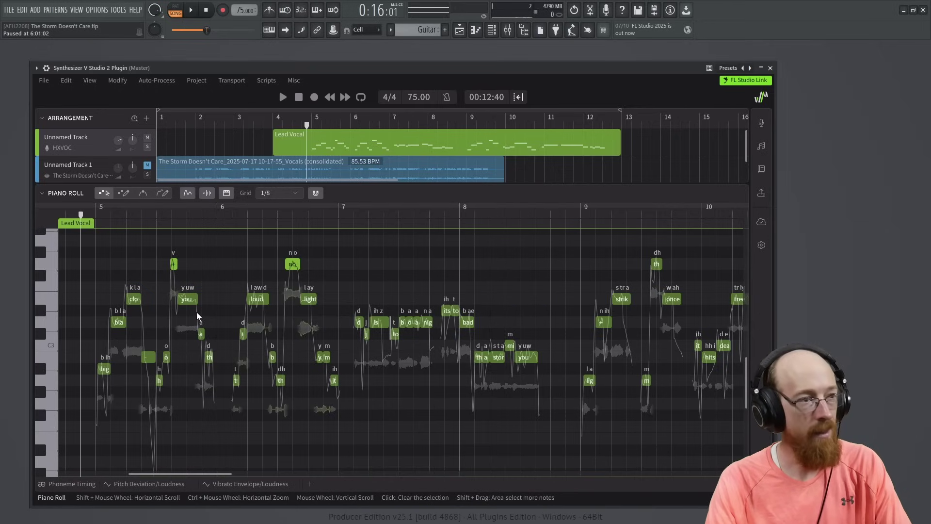
click(83, 214)
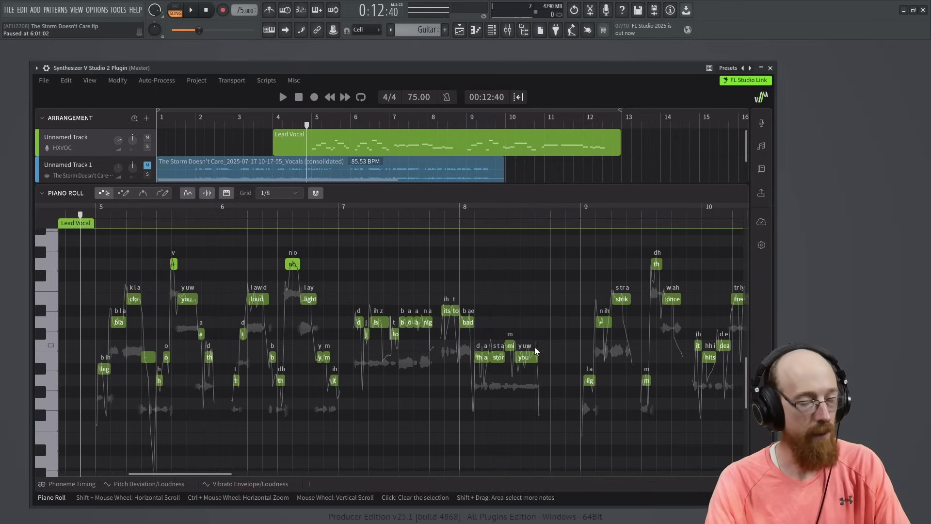
click(239, 288)
key(space)
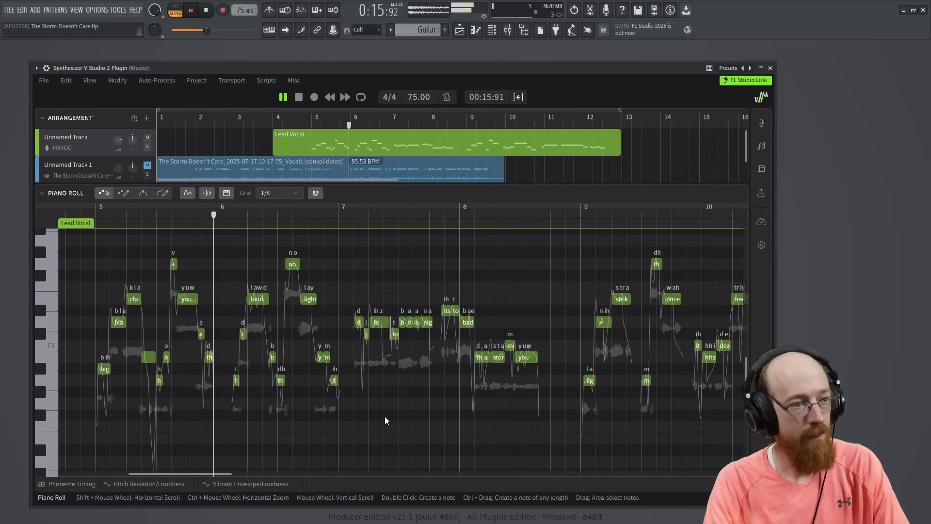
key(space)
Raise all lead vocal notes by one octave and play from just before bar 5.
key(ctrl+a)
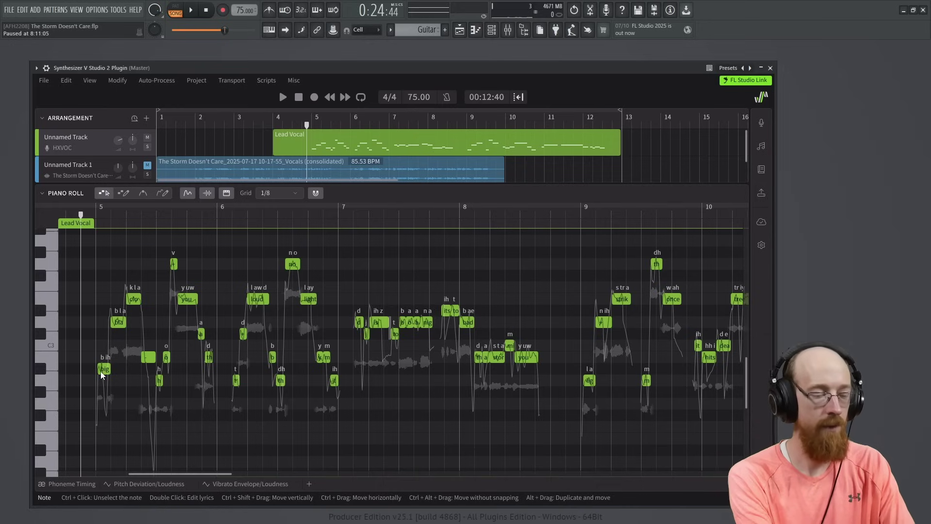
key(ctrl+Up)
scroll(255, 389, up, 3)
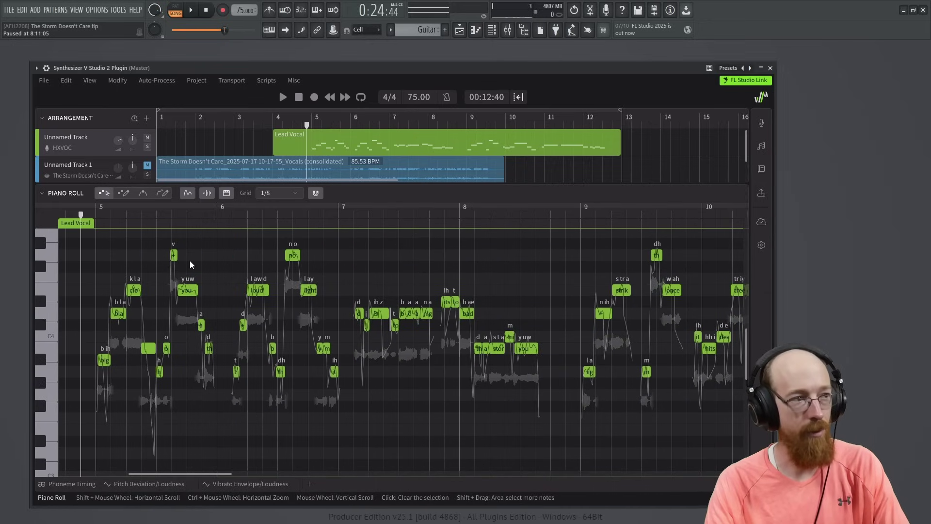
key(space)
key(space)
click(87, 214)
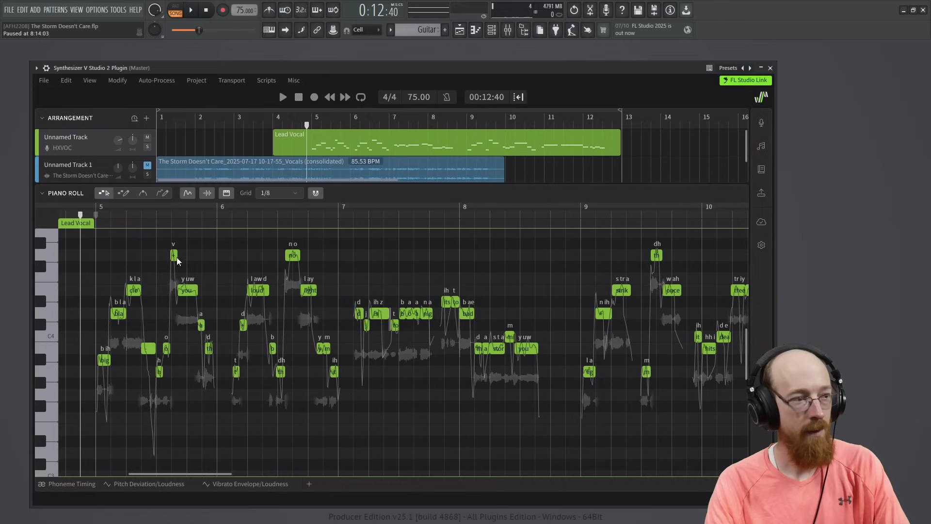
key(space)
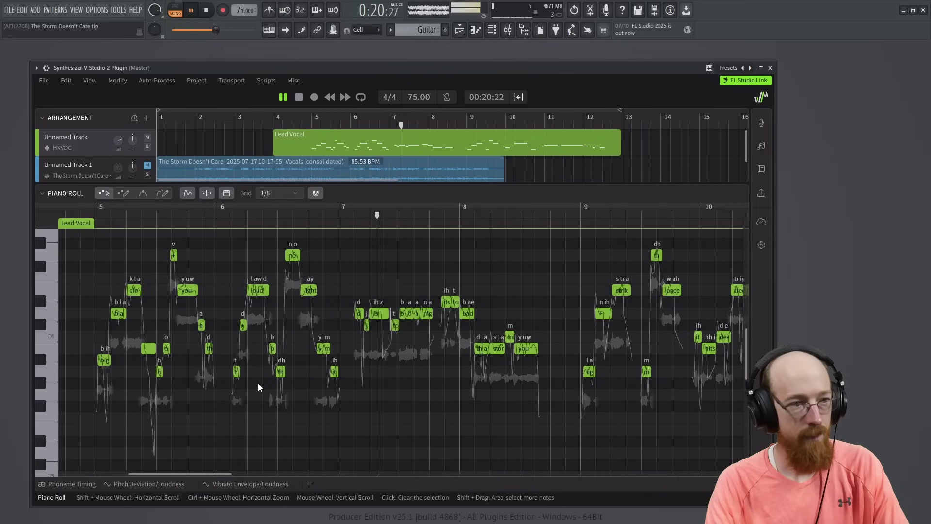
key(space)
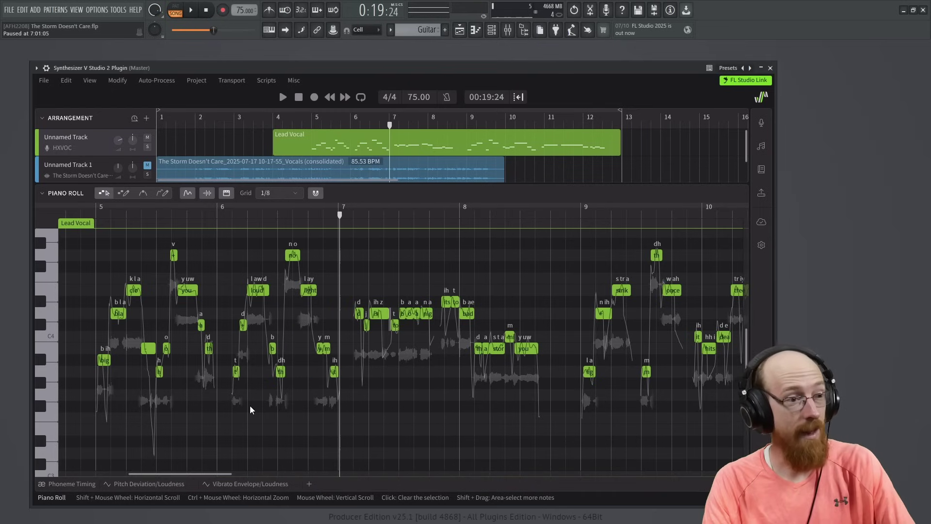
Close the Maximus effect window and play the vocal from just before bar 5.
scroll(114, 317, up, 2)
scroll(114, 317, up, 3)
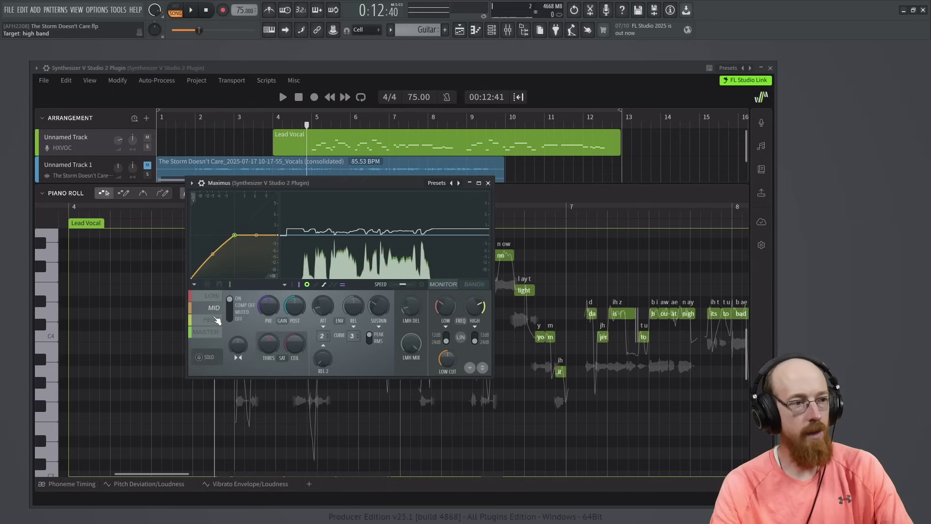
click(487, 184)
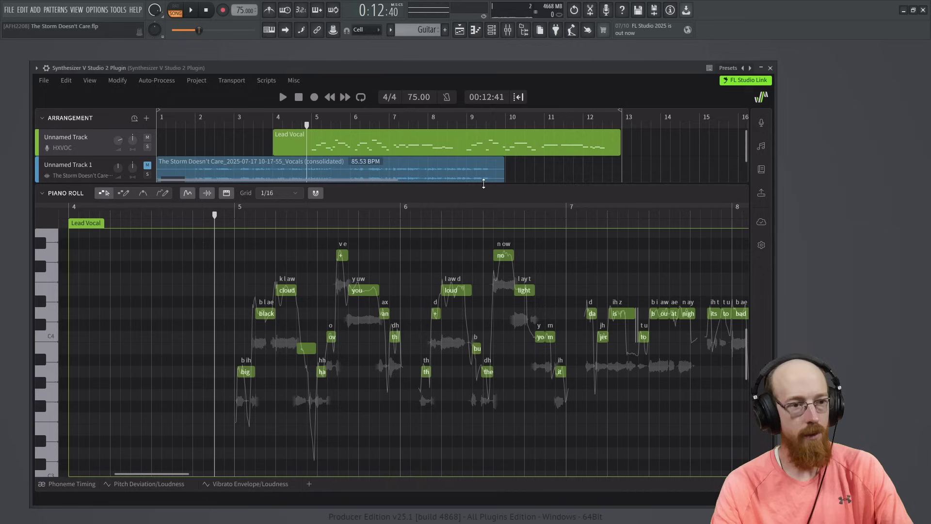
key(space)
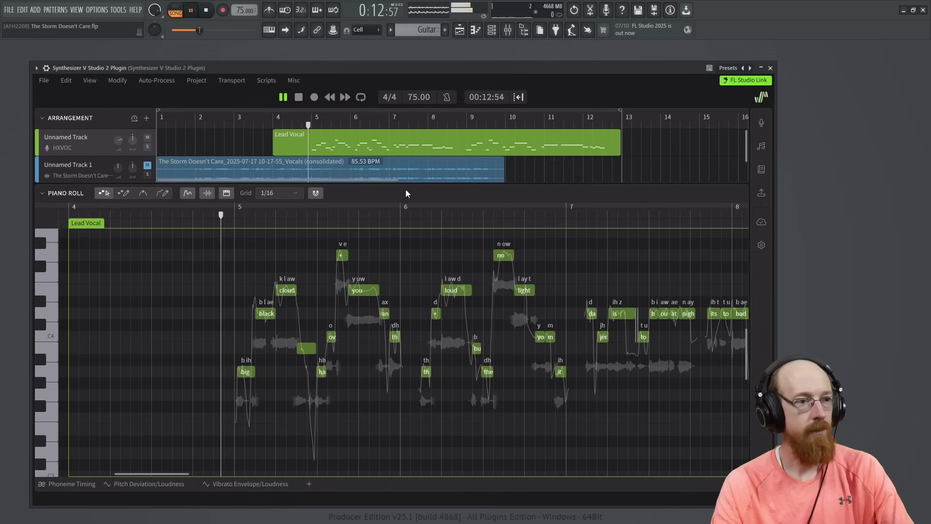
ctrl+scroll(376, 348, down, 2)
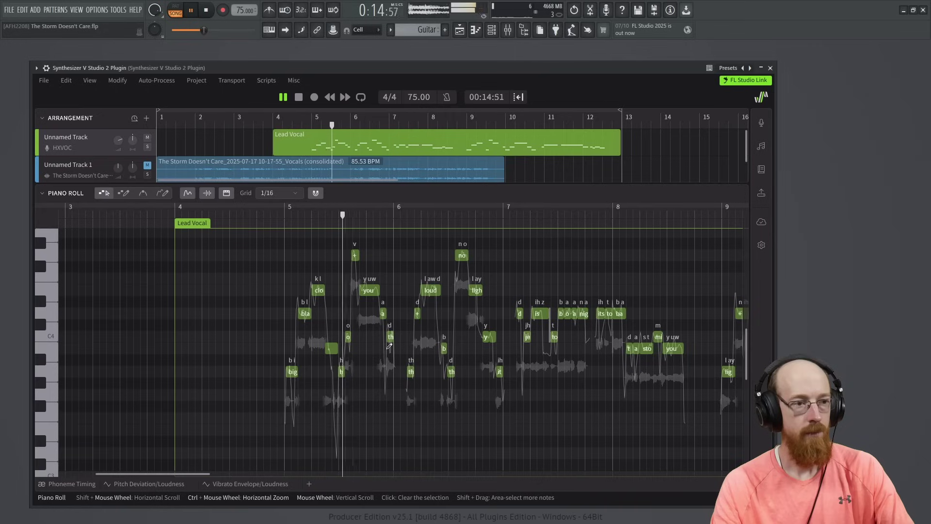
key(space)
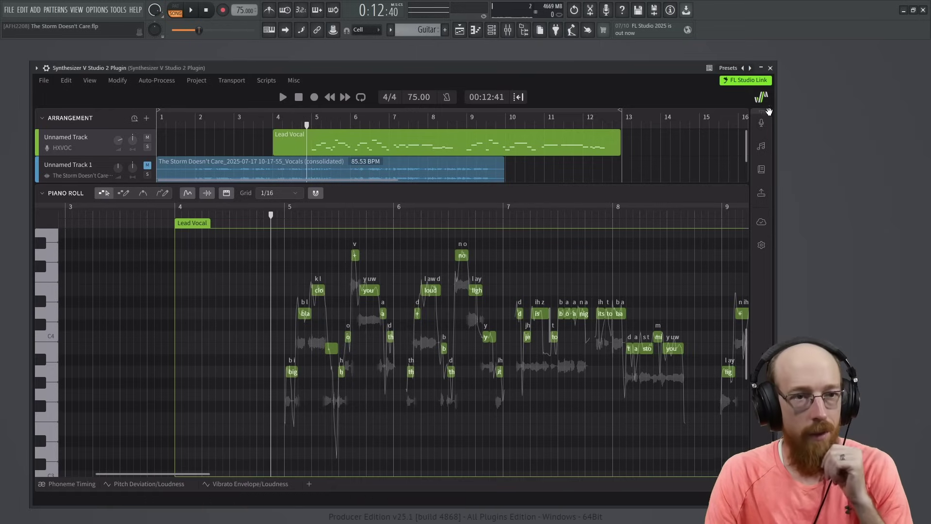
Show the HXVOC voice settings and review the vocal modes from Clear to Scream.
click(759, 124)
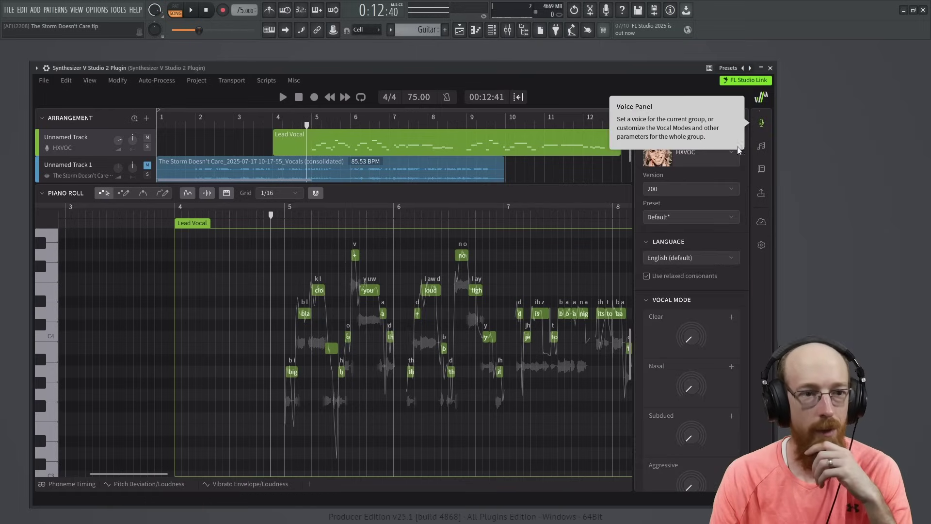
scroll(701, 282, down, 5)
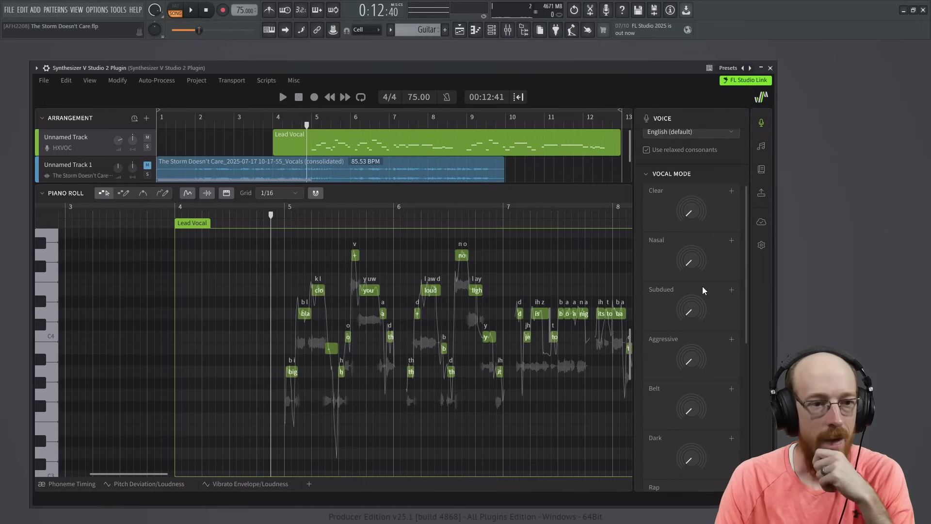
scroll(703, 290, down, 3)
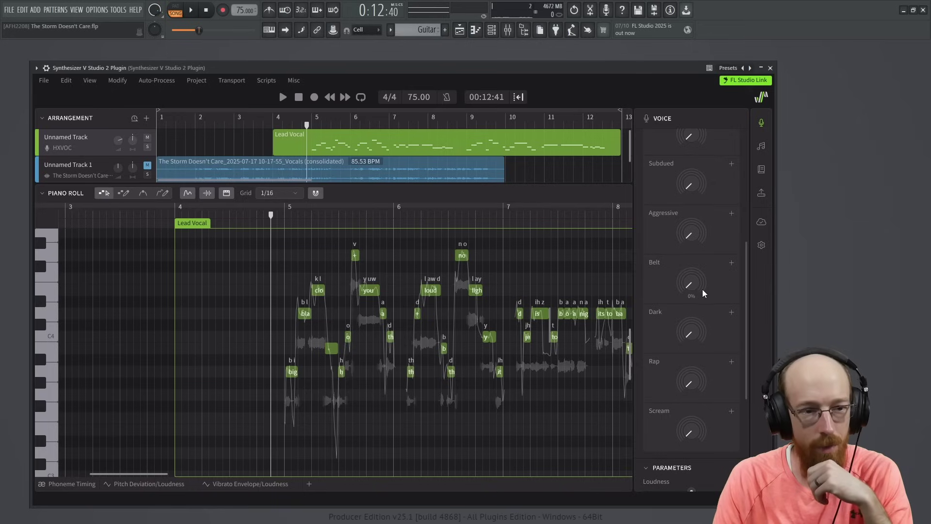
scroll(703, 299, up, 3)
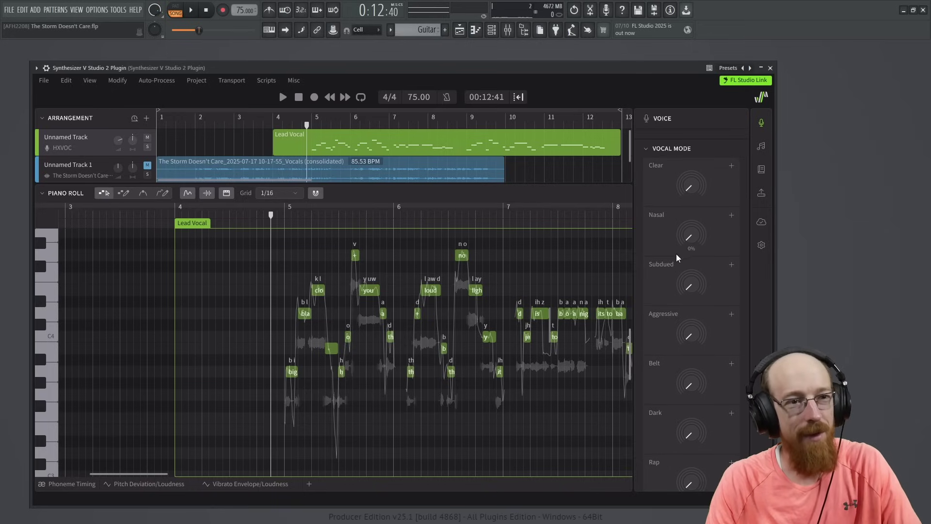
scroll(676, 255, down, 2)
mouse_move(690, 257)
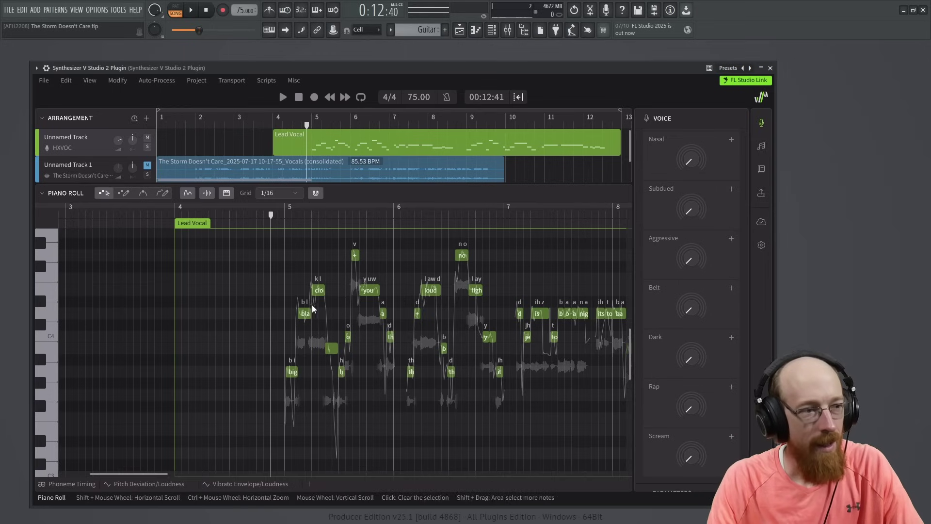
Play the "big black clouds" phrase from the start of bar 5 with all vocal modes at zero.
scroll(316, 293, up, 3)
scroll(320, 293, up, 2)
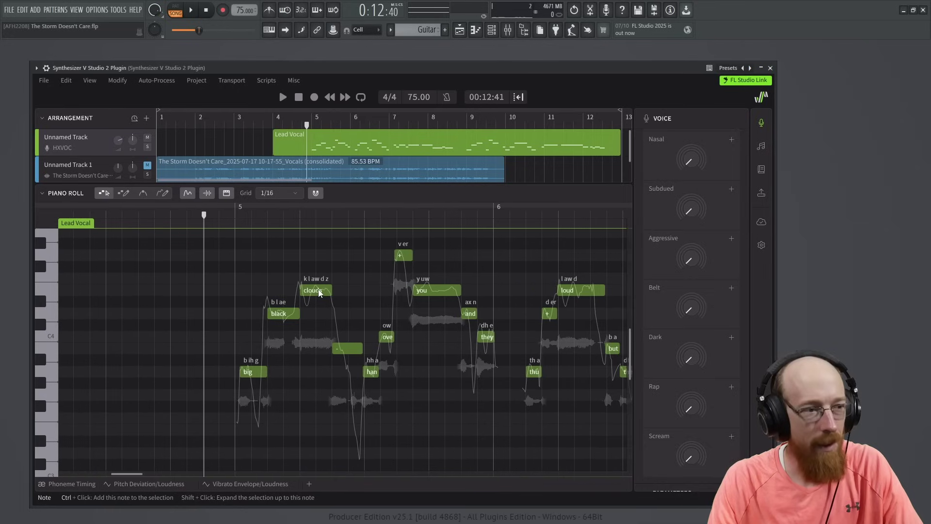
click(237, 215)
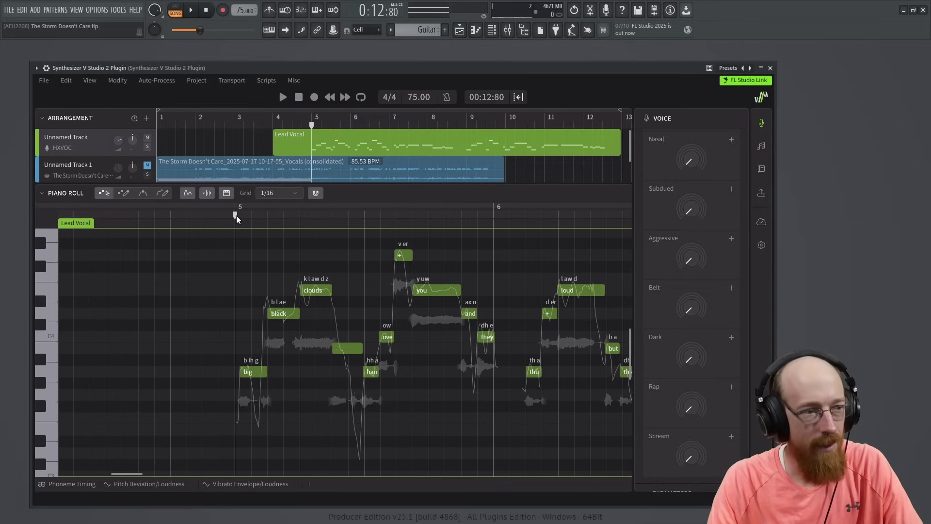
key(space)
key(space)
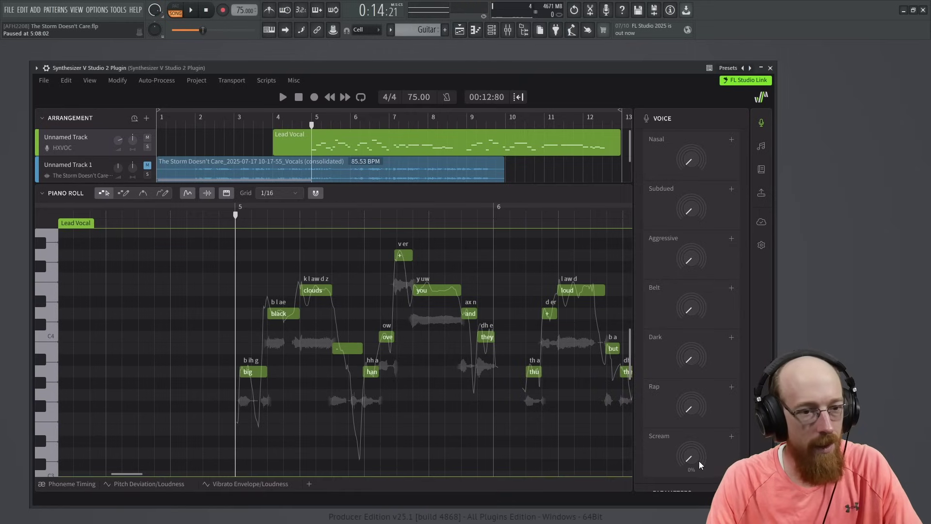
Raise the Subdued vocal mode for the whole vocal and play the phrase from bar 5.
drag(690, 206, 688, 176)
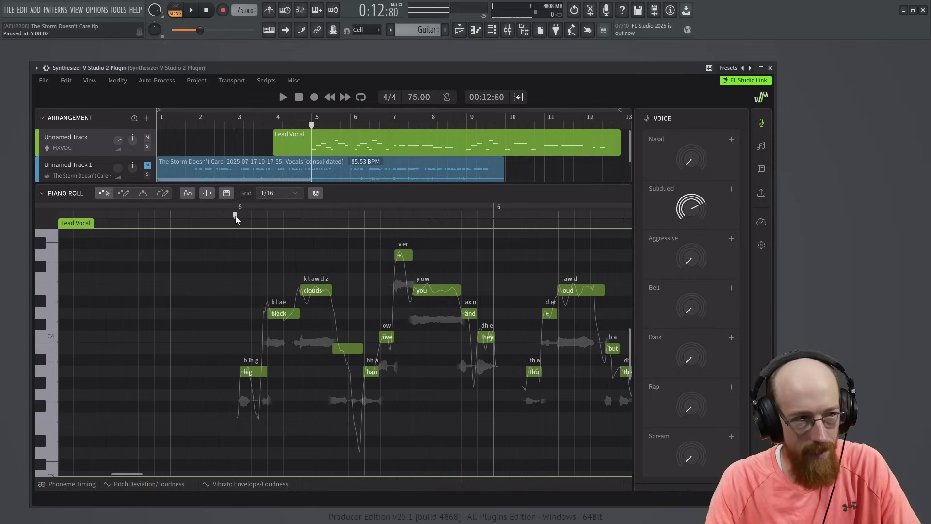
key(space)
key(space)
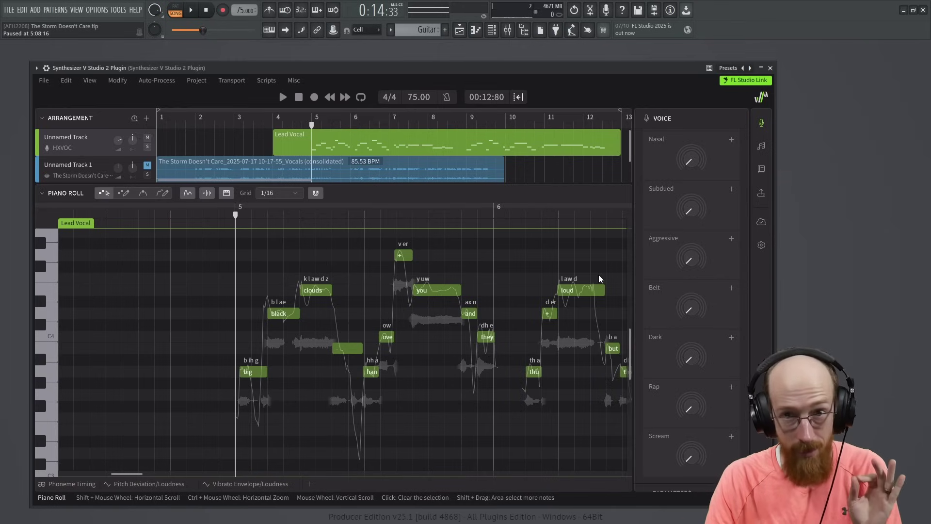
Shape the Subdued automation curve to rise for "big black" and fall back before "han" in bar 5, and play it.
click(183, 463)
key(space)
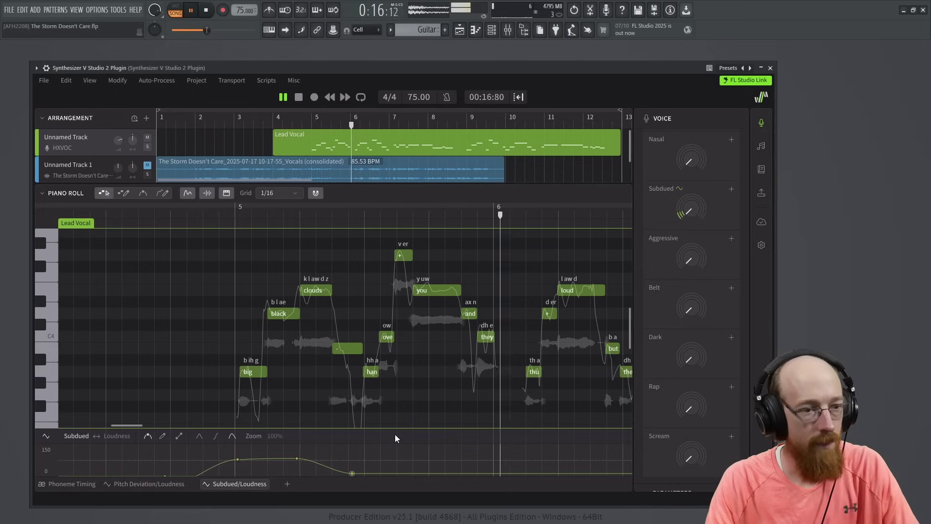
key(space)
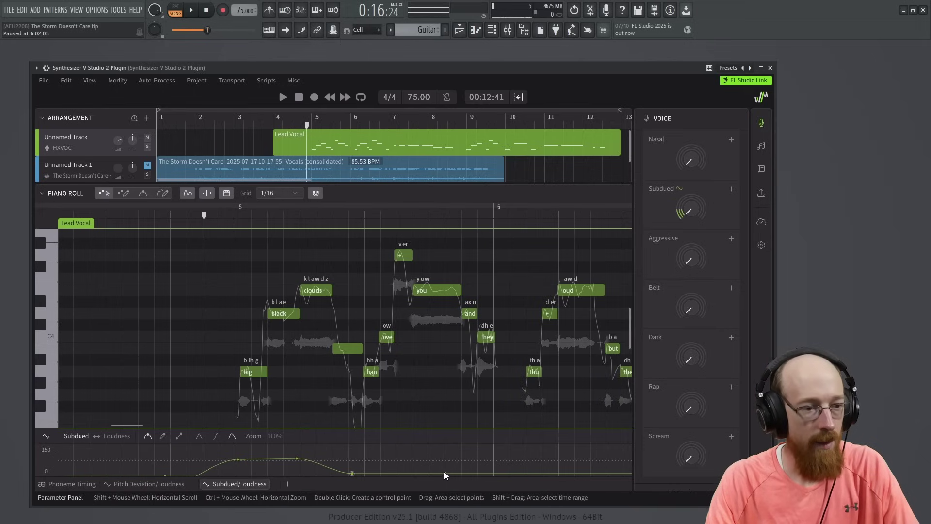
Add two Subdued control points around the end of "you", raise the second one over "and" in bar 5, and play the verse.
double_click(441, 473)
double_click(460, 475)
drag(460, 474, 461, 455)
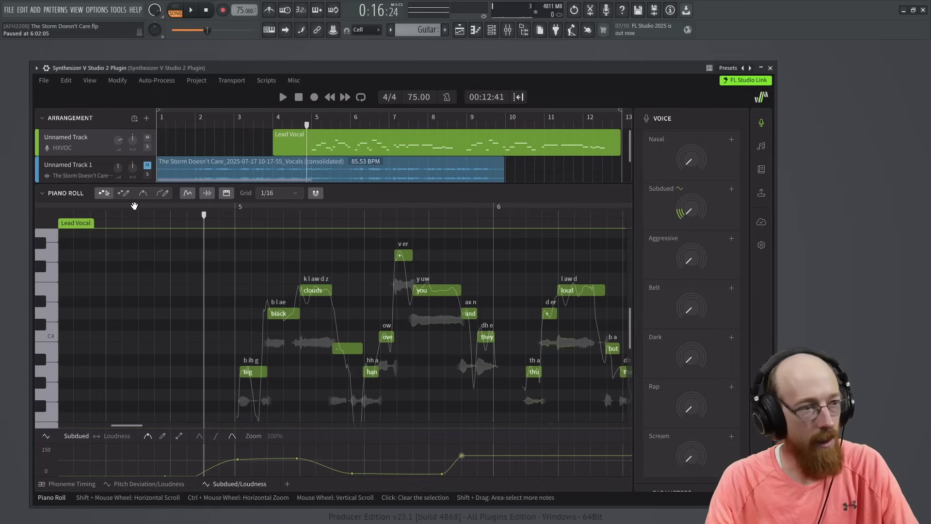
key(space)
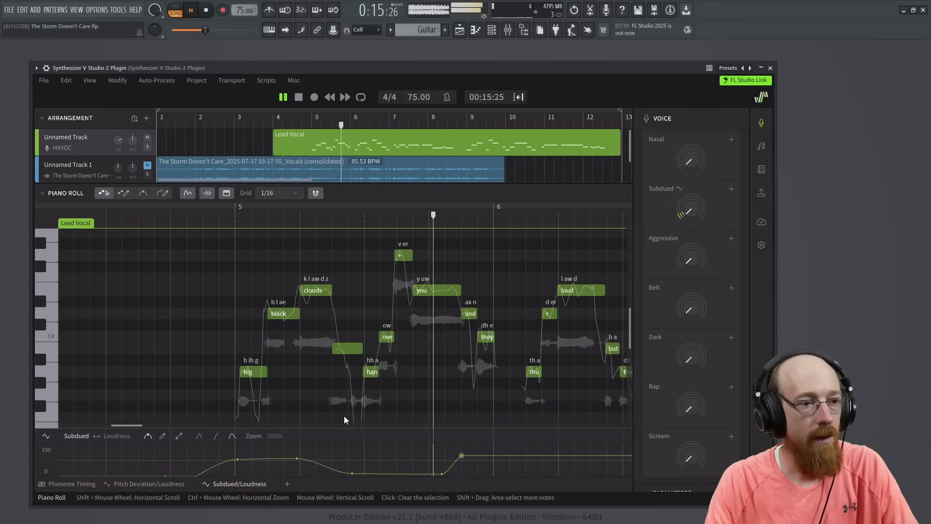
key(space)
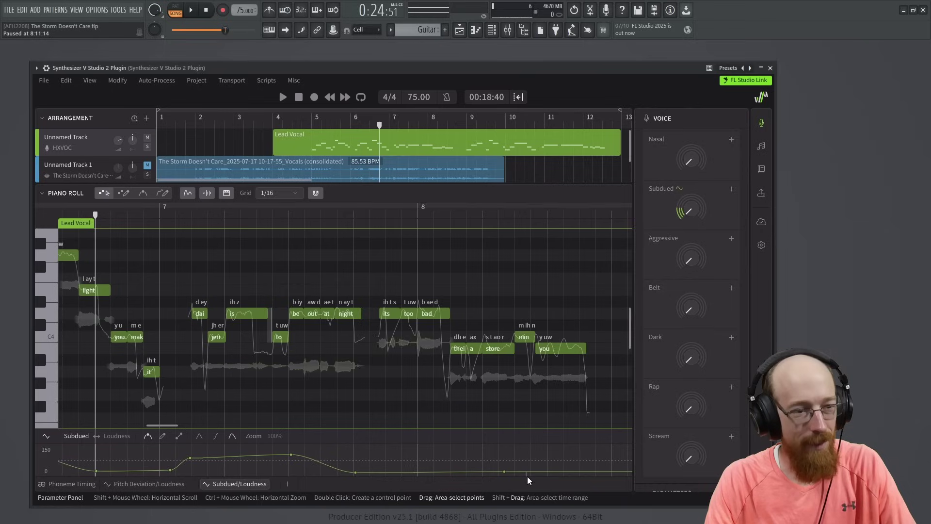
Add a Subdued control point at the curve's low level just before "you" in bar 8, and play from "light" in bar 6.
double_click(527, 474)
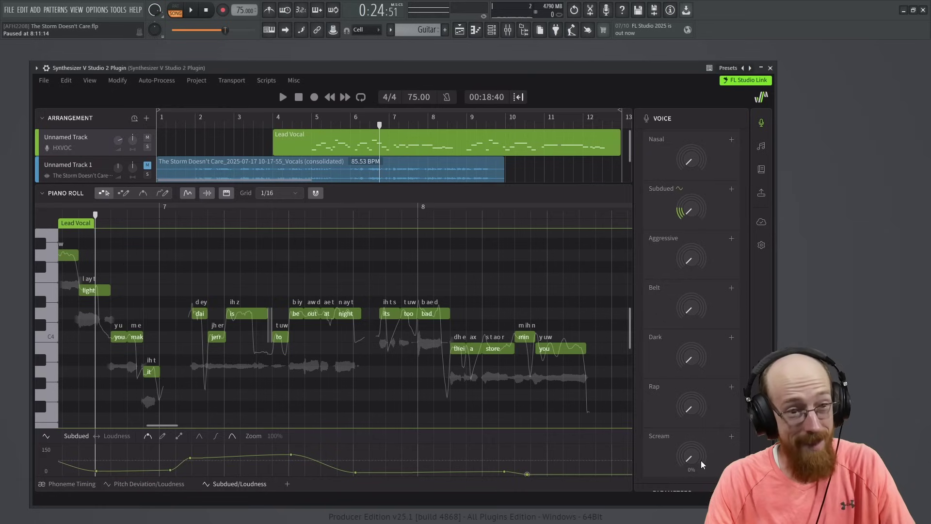
click(79, 215)
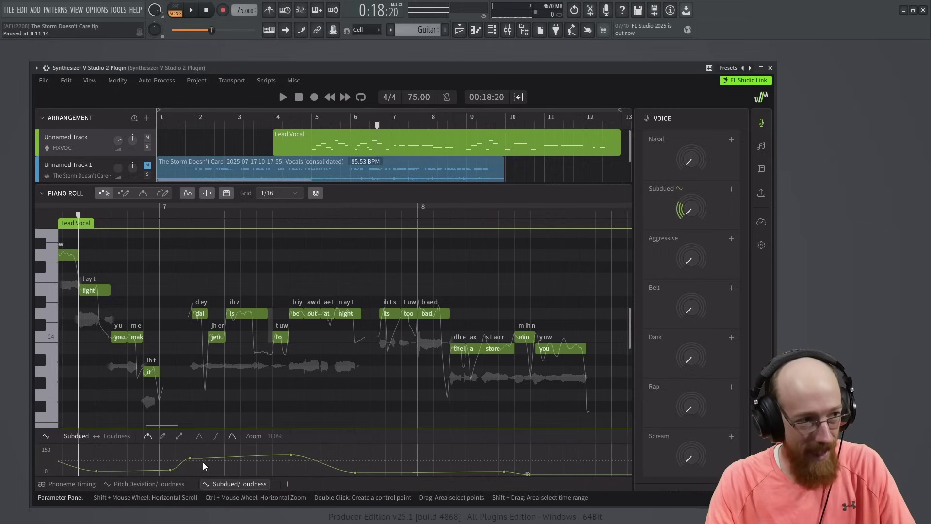
key(space)
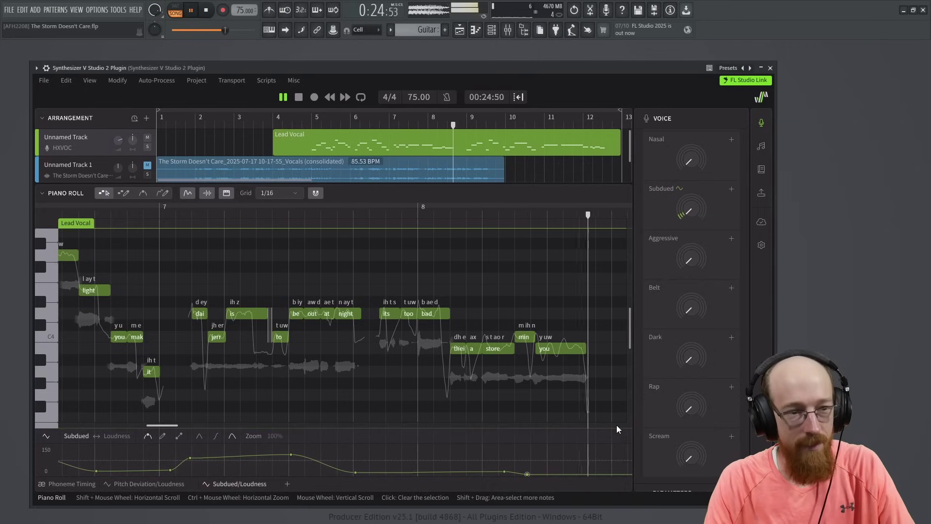
key(space)
Show the Scream automation and draw a curve that stays at zero from bar 8 and rises to about 150 at "you".
mouse_move(687, 450)
click(75, 436)
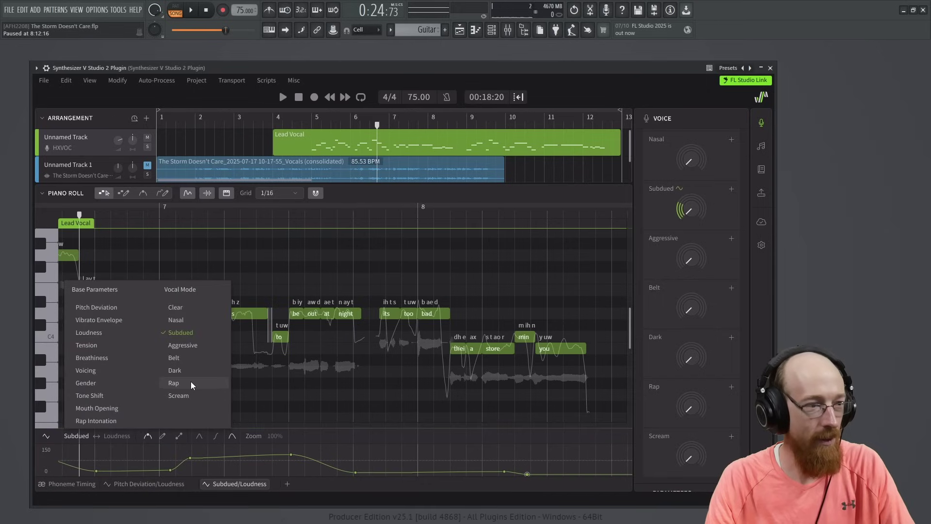
click(189, 396)
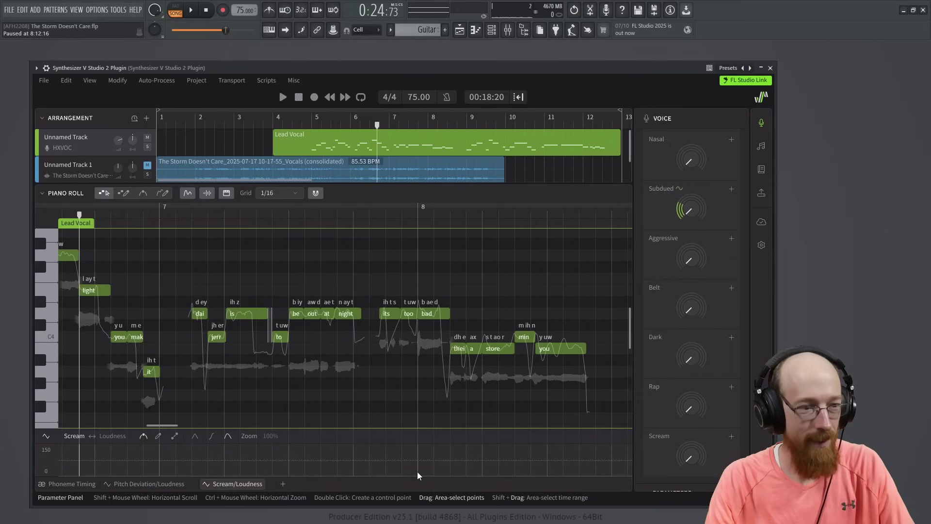
drag(417, 472, 418, 479)
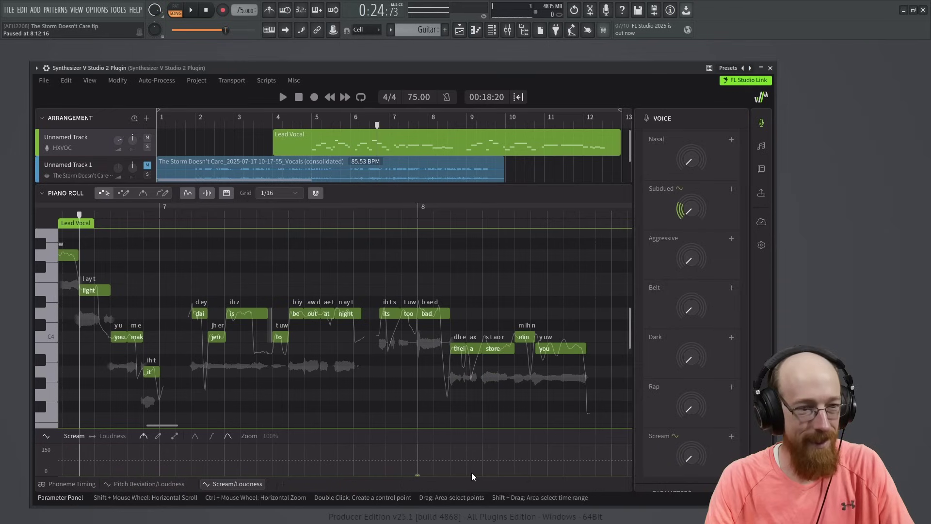
double_click(502, 474)
drag(502, 474, 538, 447)
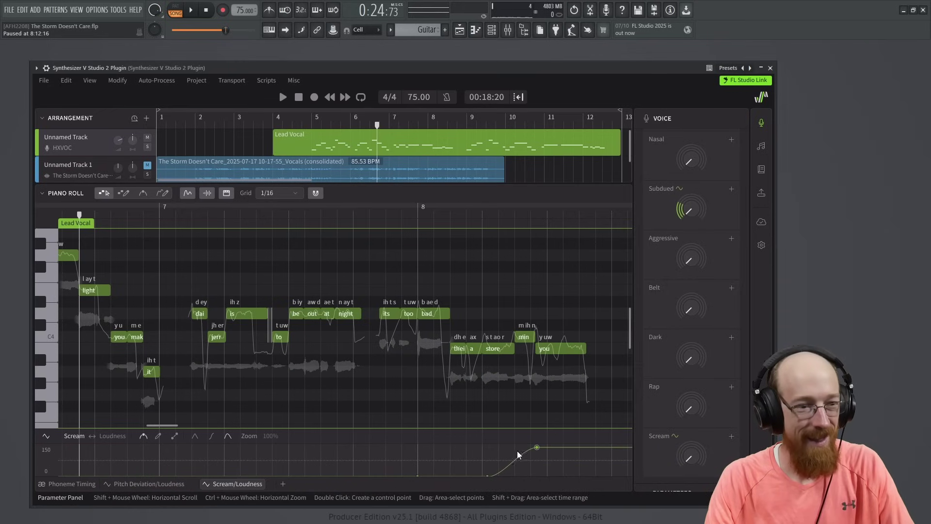
Play the verse from the start of bar 7 through the Scream rise on "you" in bar 8.
click(161, 214)
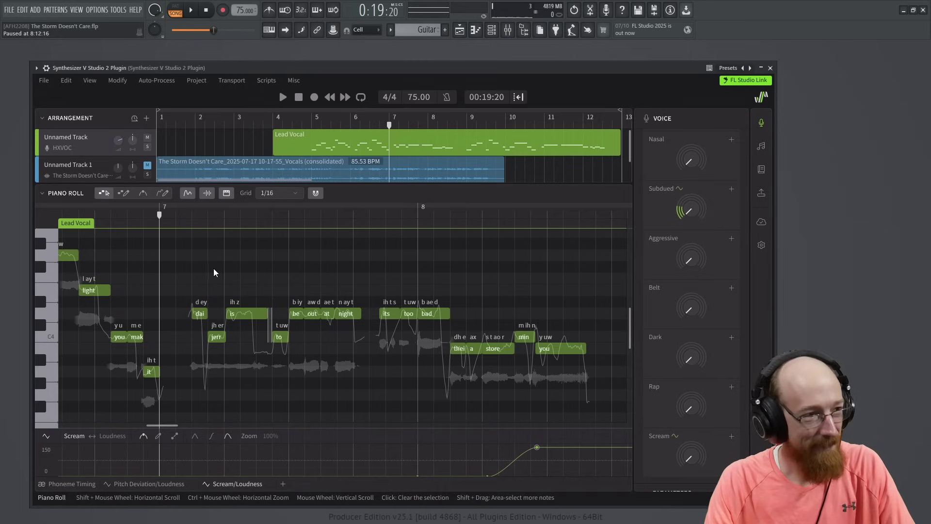
key(space)
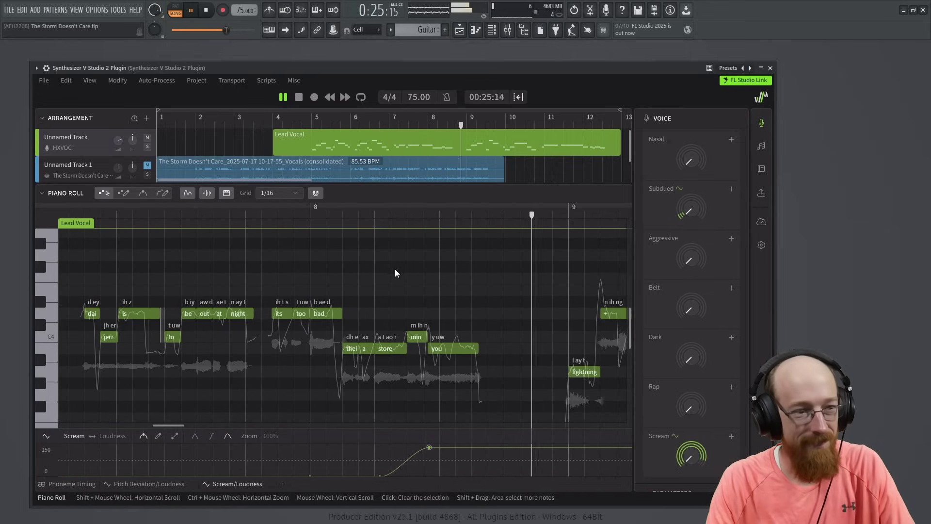
key(space)
Lower the raised Scream control point at "you" in bar 8 slightly and play again from bar 7.
drag(436, 446, 432, 453)
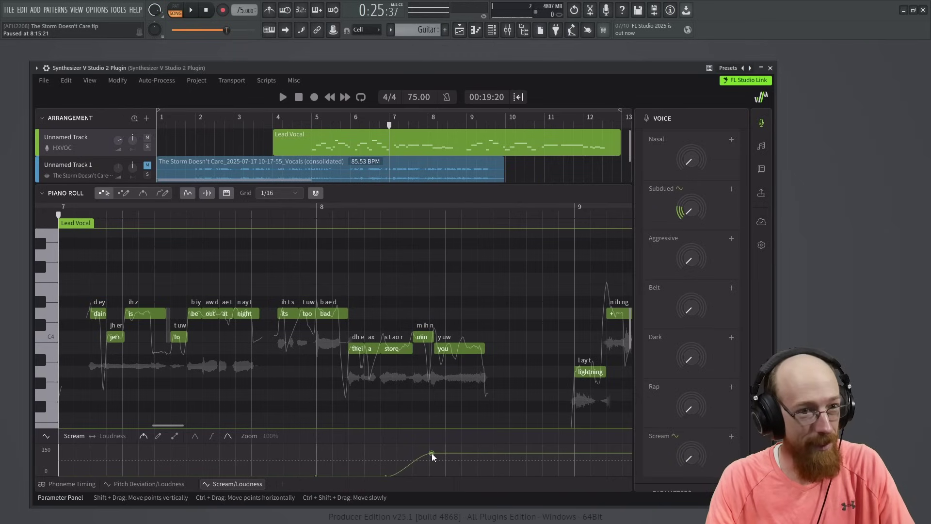
scroll(327, 366, left, 2)
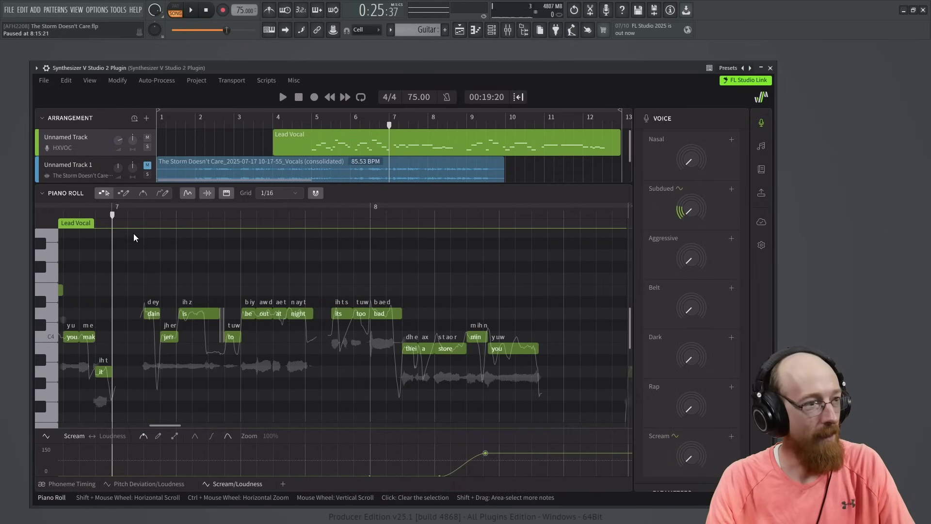
key(space)
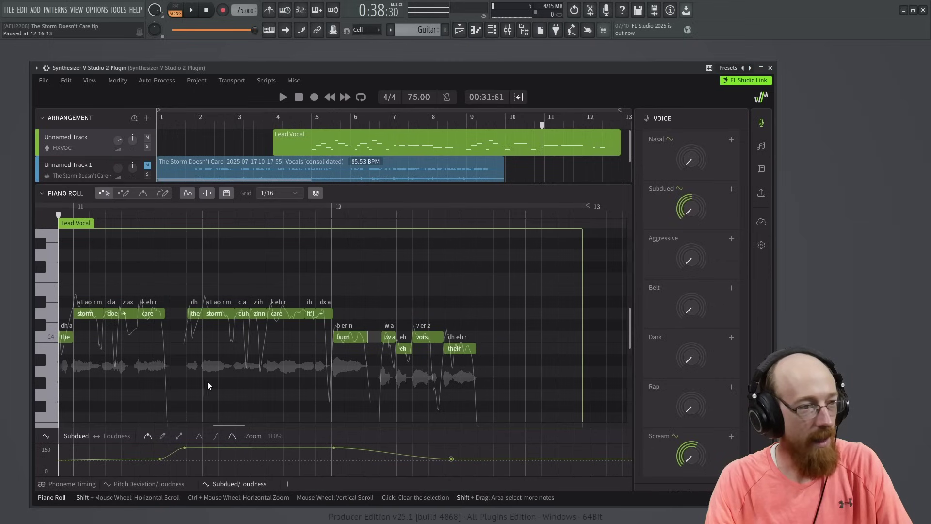
Move the Subdued control point before the second "the" back to the start of bar 11, and play the closing phrase.
scroll(207, 381, left, 3)
drag(320, 459, 234, 459)
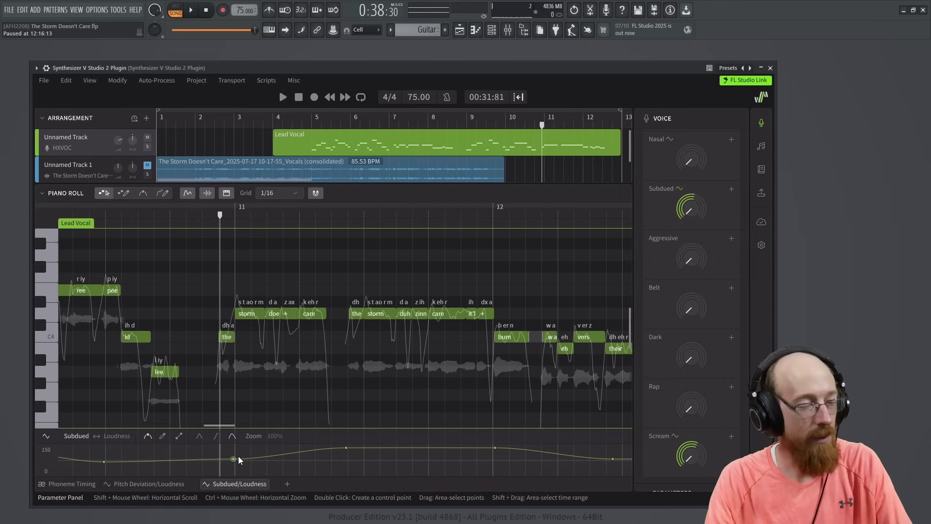
click(188, 215)
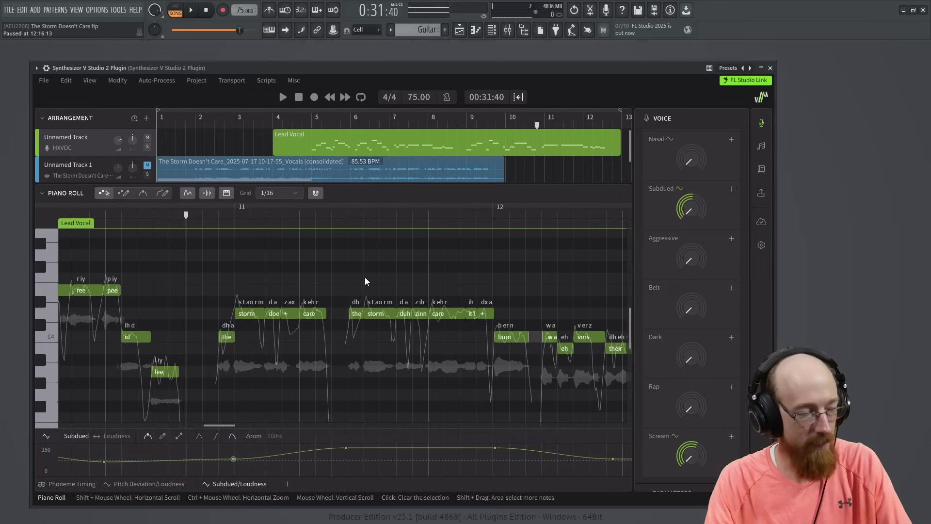
key(space)
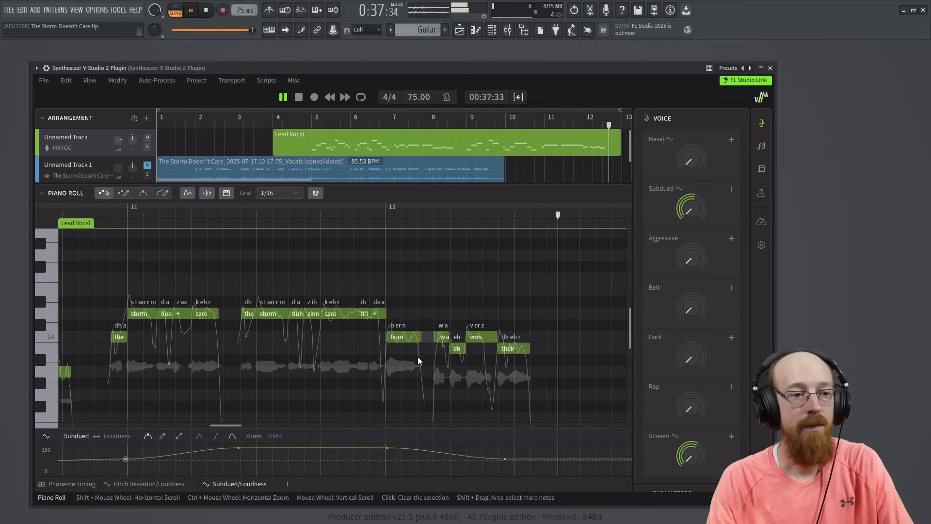
key(space)
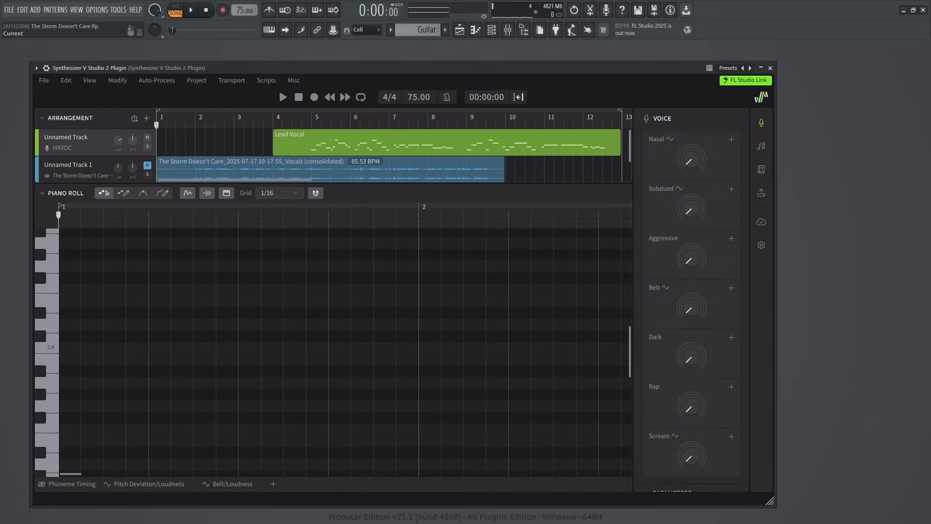
Play the automated vocal from the start of the project.
key(space)
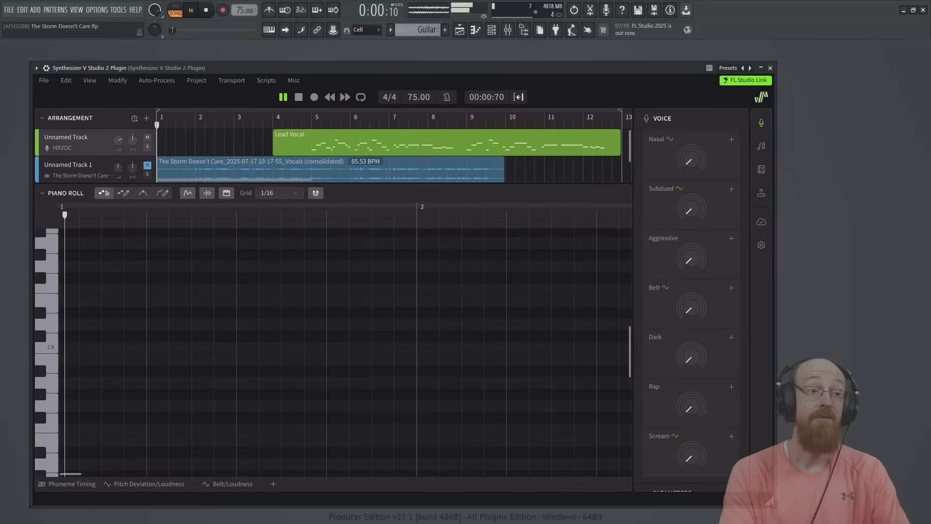
key(space)
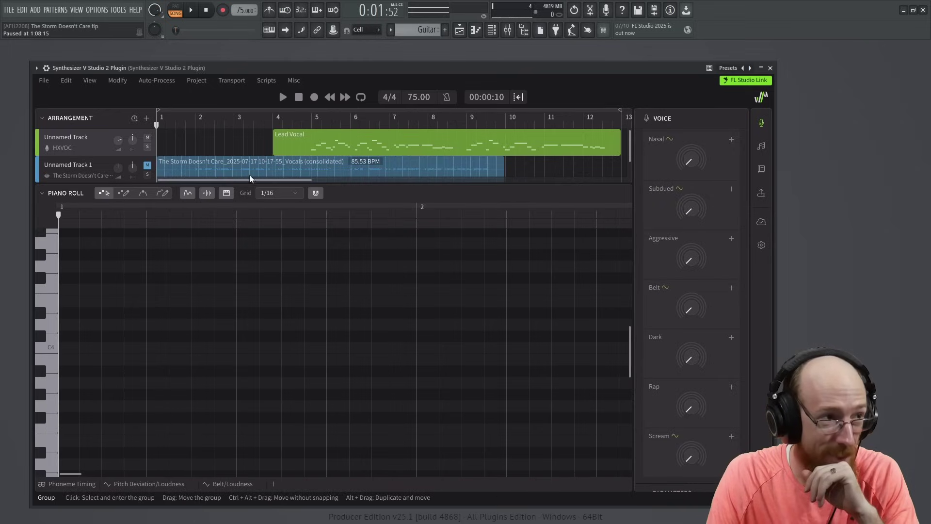
Place the playhead at bar 8 and review the notes from bar 5 alongside the vocal mode settings.
drag(247, 180, 309, 121)
click(309, 122)
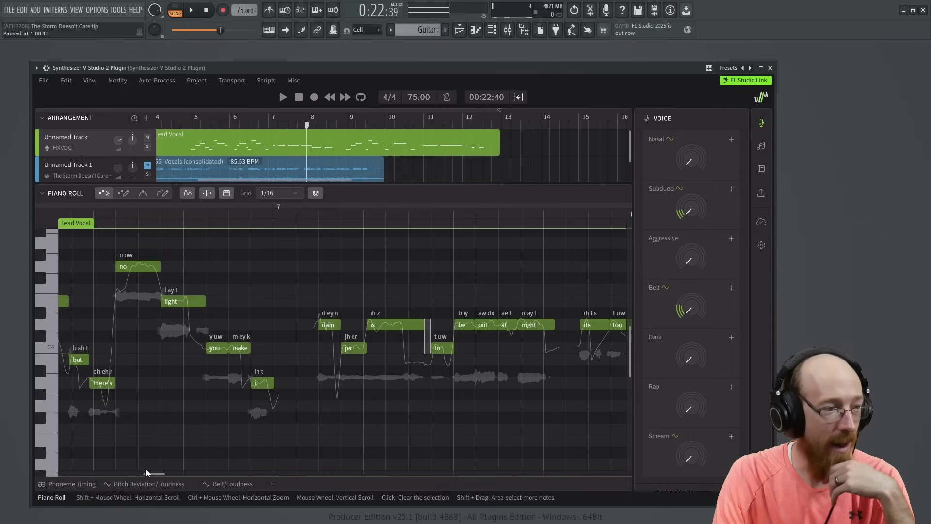
drag(156, 472, 131, 476)
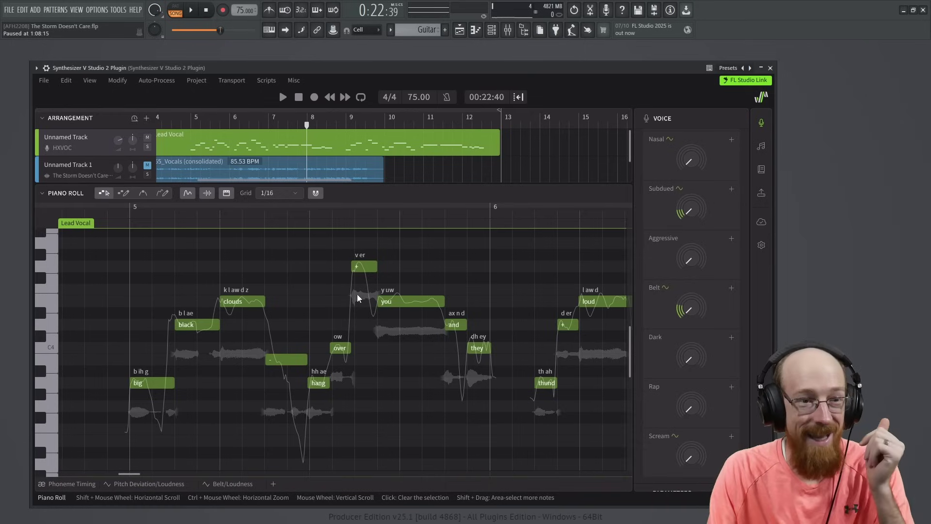
scroll(654, 271, up, 5)
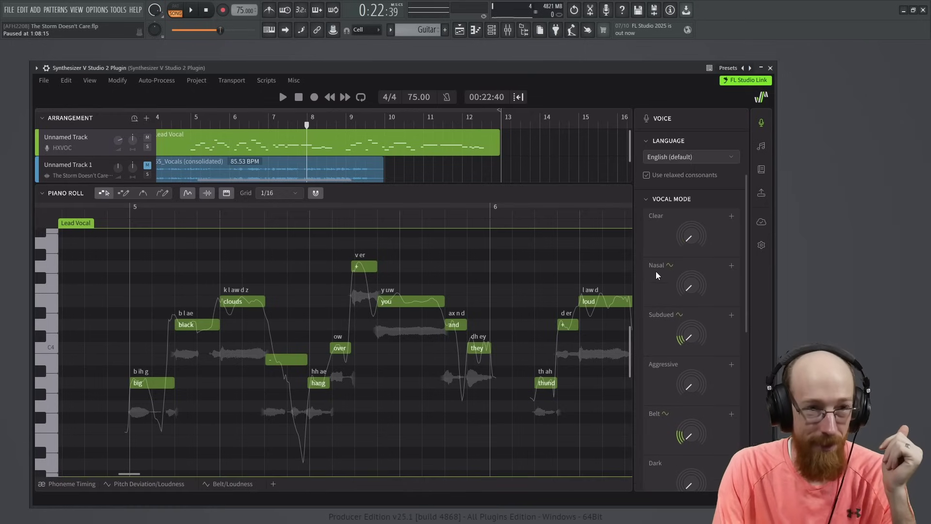